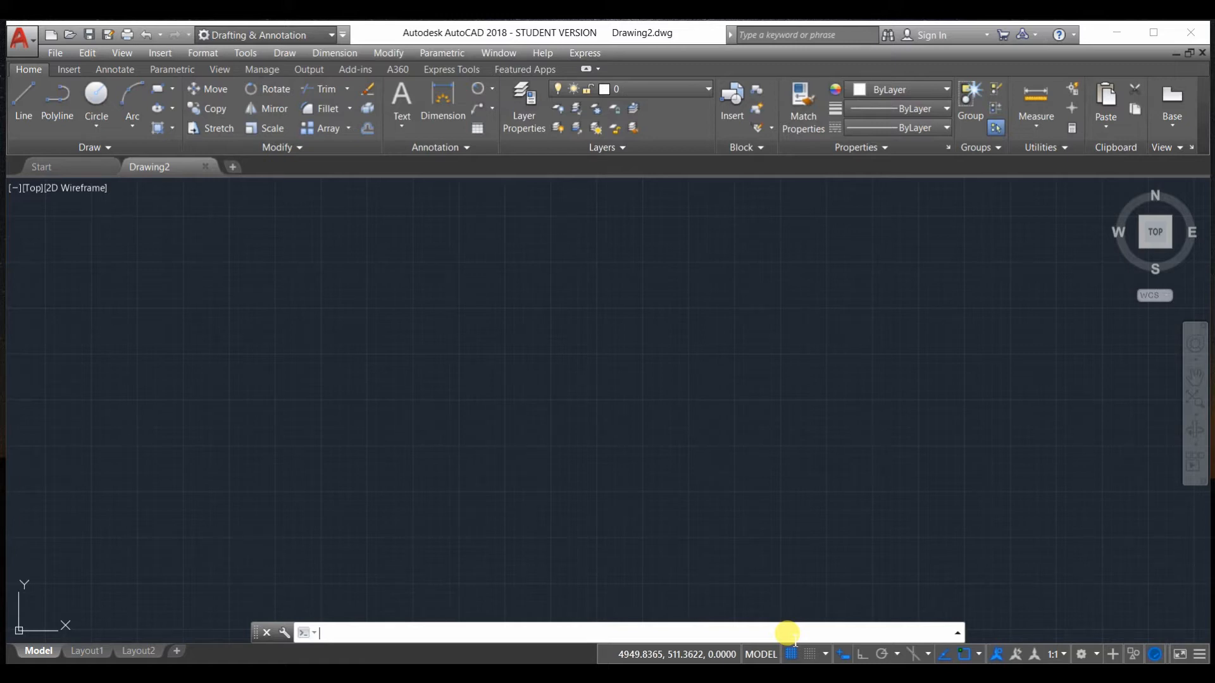
Draw a closed triangle with the Line command, its nearly horizontal base about 1206 units long
{"action": "left_click", "coordinate": [14, 99]}
{"action": "left_click", "coordinate": [339, 334]}
{"action": "left_click", "coordinate": [473, 244]}
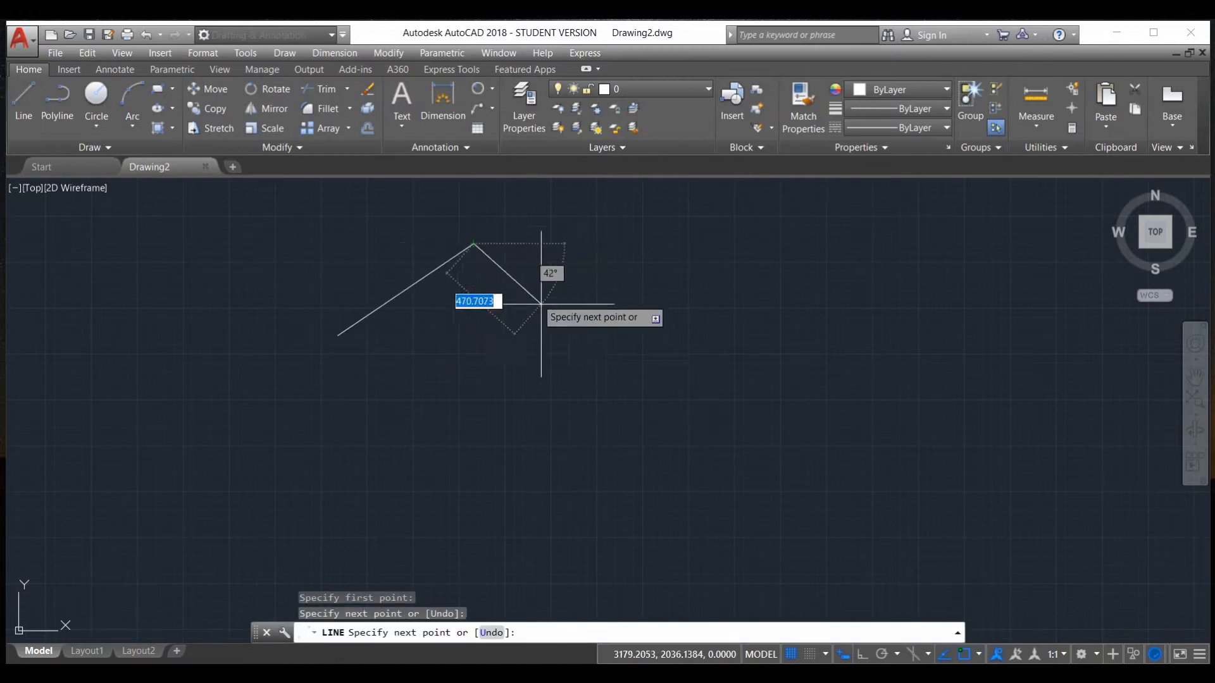
{"action": "left_click", "coordinate": [559, 337]}
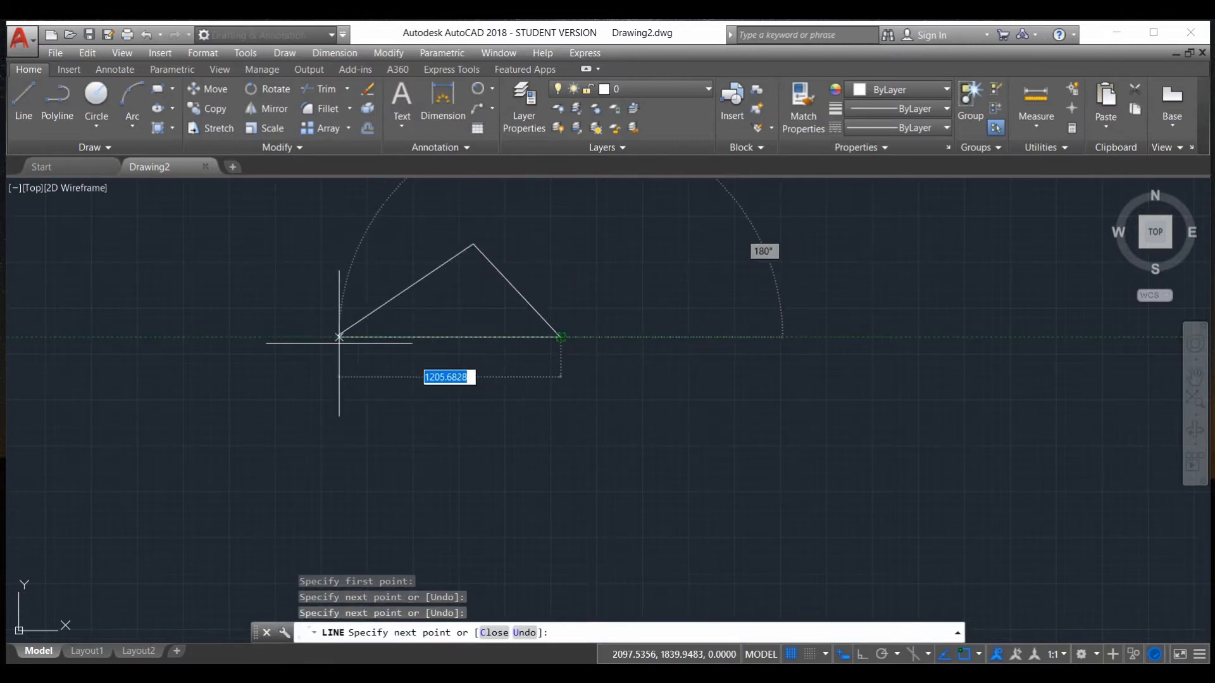
{"action": "left_click", "coordinate": [339, 335]}
{"action": "right_click", "coordinate": [239, 318]}
{"action": "left_click", "coordinate": [267, 324]}
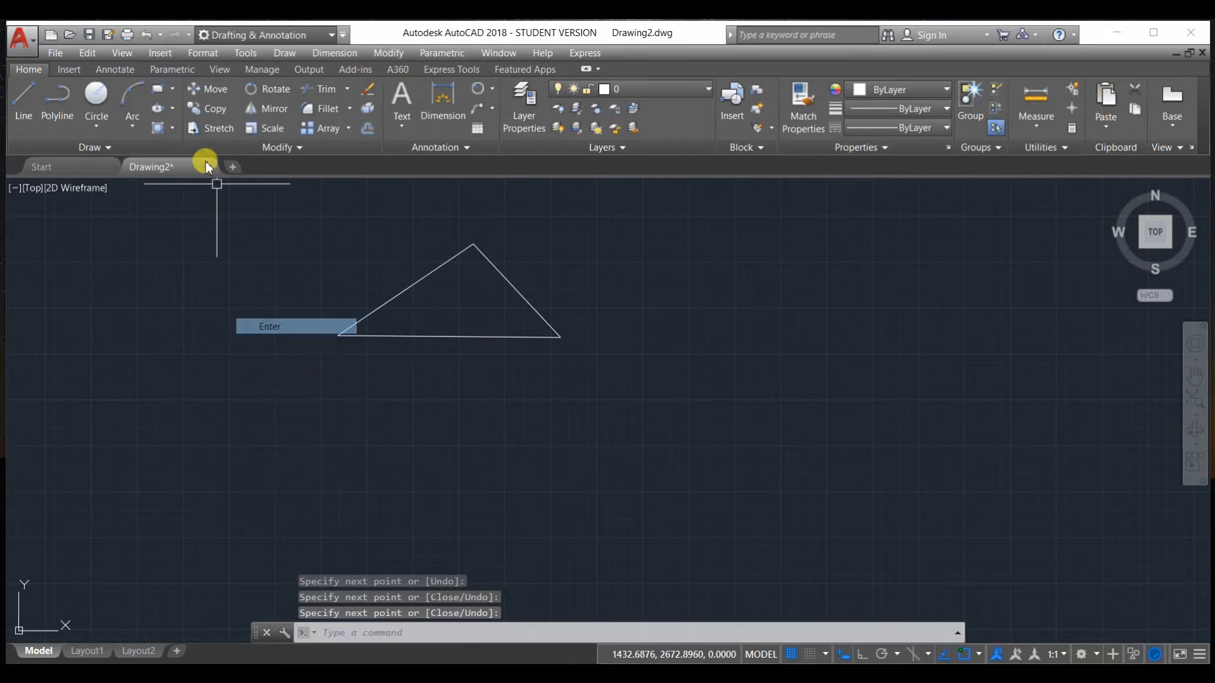
Draw a four-line square about 1400 units per side beside the triangle, turning Ortho on after its top edge
{"action": "left_click", "coordinate": [25, 105]}
{"action": "left_click", "coordinate": [686, 274]}
{"action": "left_click", "coordinate": [937, 274]}
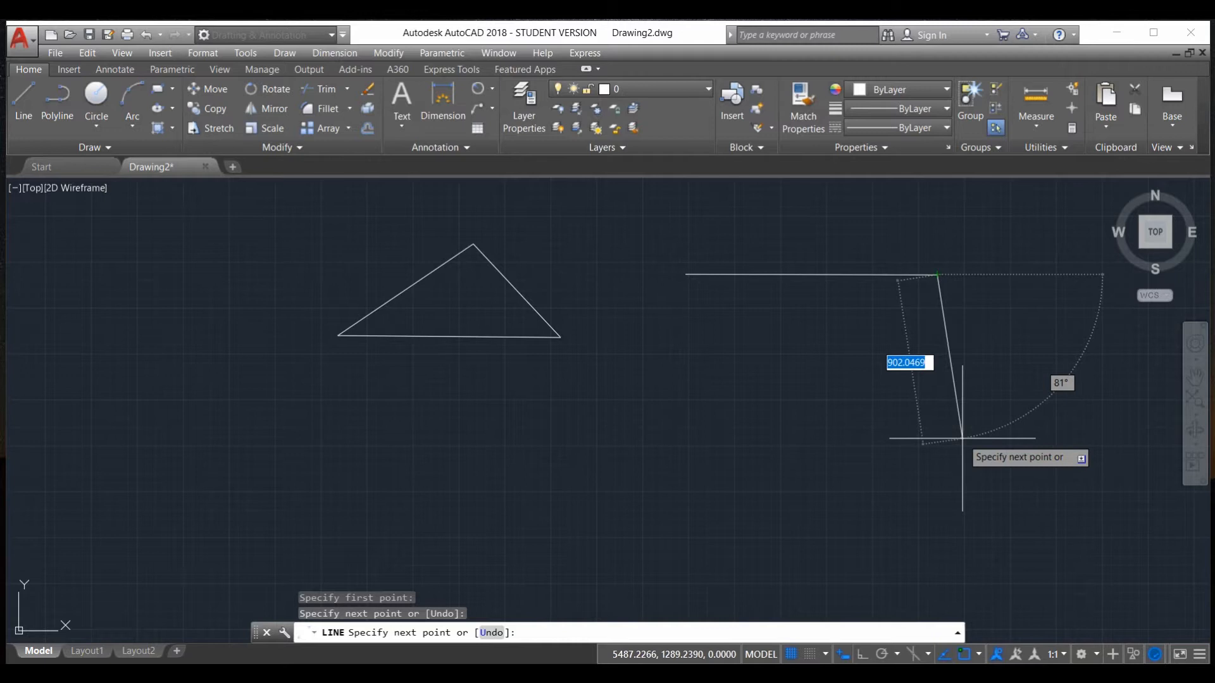
{"action": "left_click", "coordinate": [864, 654]}
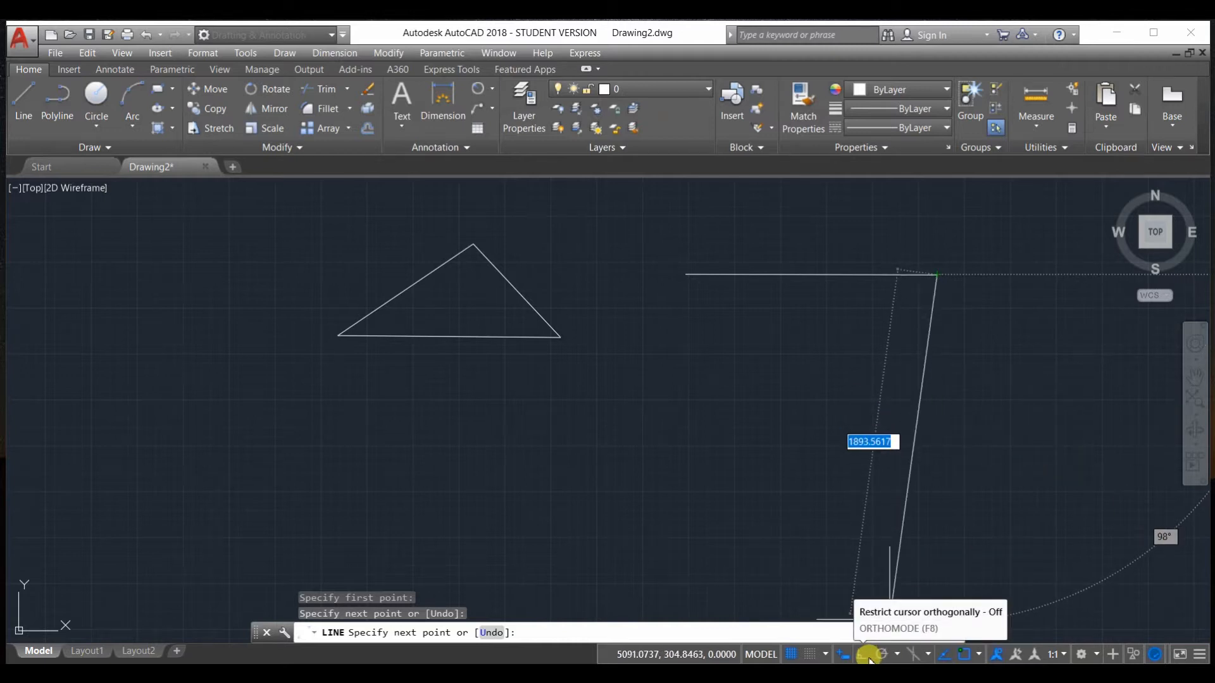
{"action": "left_click", "coordinate": [939, 536]}
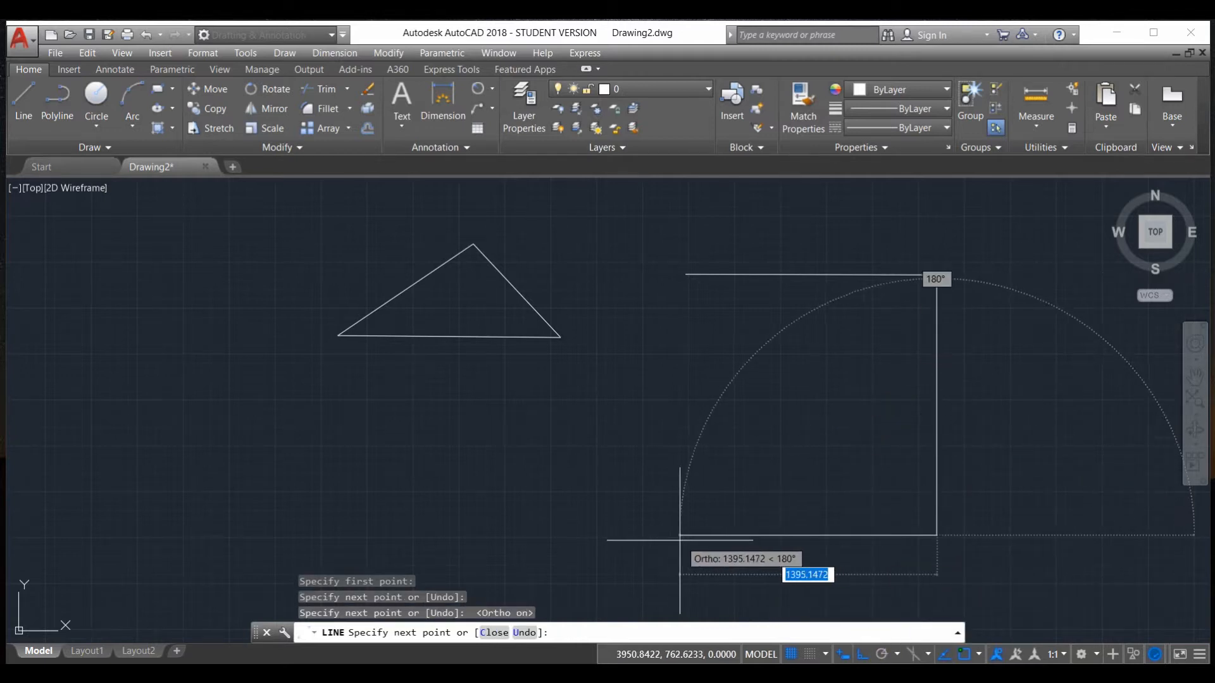
{"action": "left_click", "coordinate": [675, 535]}
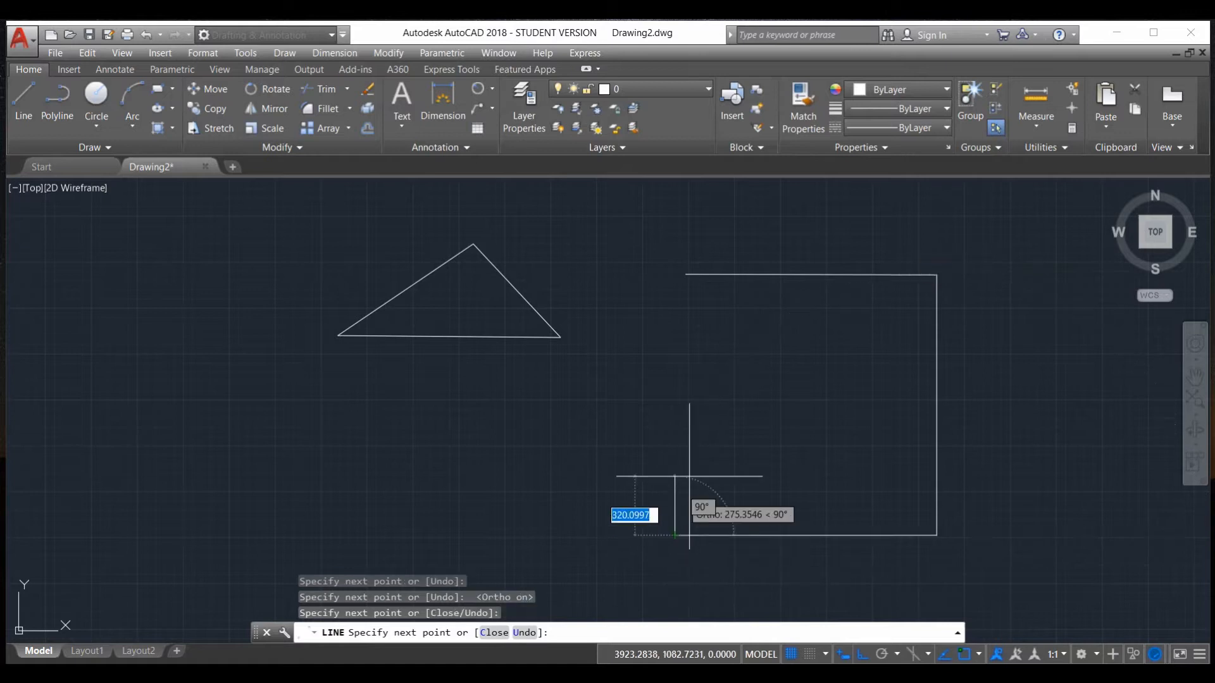
{"action": "left_click", "coordinate": [685, 274]}
{"action": "right_click", "coordinate": [681, 243]}
{"action": "left_click", "coordinate": [730, 252]}
Stretch the left end of the square's top line to meet the upper end of its left side, and deselect it
{"action": "scroll", "coordinate": [692, 278], "scroll_direction": "up", "scroll_amount": 4}
{"action": "scroll", "coordinate": [654, 270], "scroll_direction": "up", "scroll_amount": 4}
{"action": "left_click", "coordinate": [677, 270]}
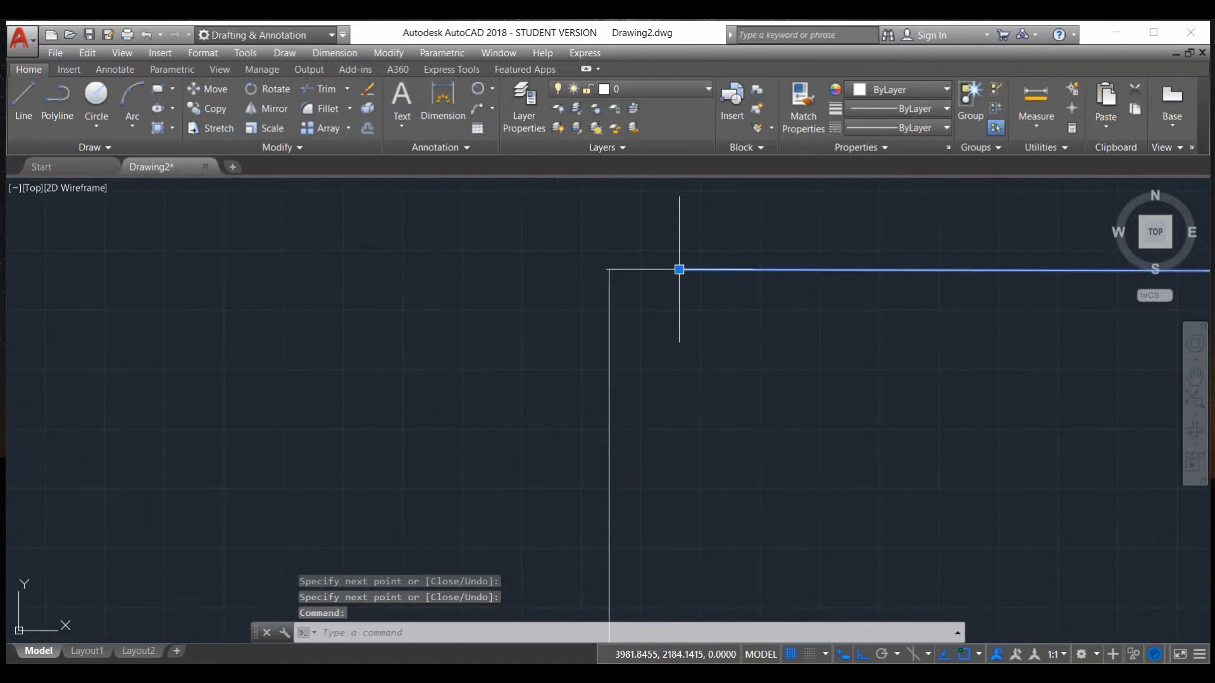
{"action": "left_click", "coordinate": [679, 270]}
{"action": "left_click", "coordinate": [609, 269]}
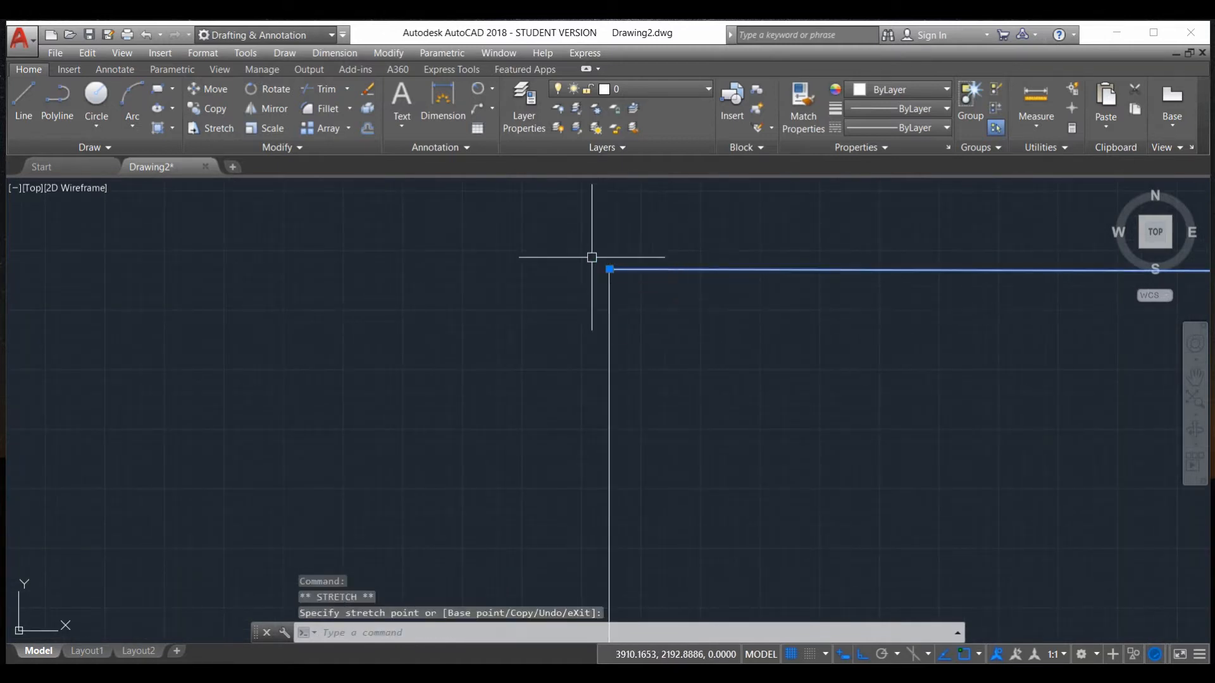
{"action": "right_click", "coordinate": [538, 243]}
{"action": "left_click", "coordinate": [454, 290]}
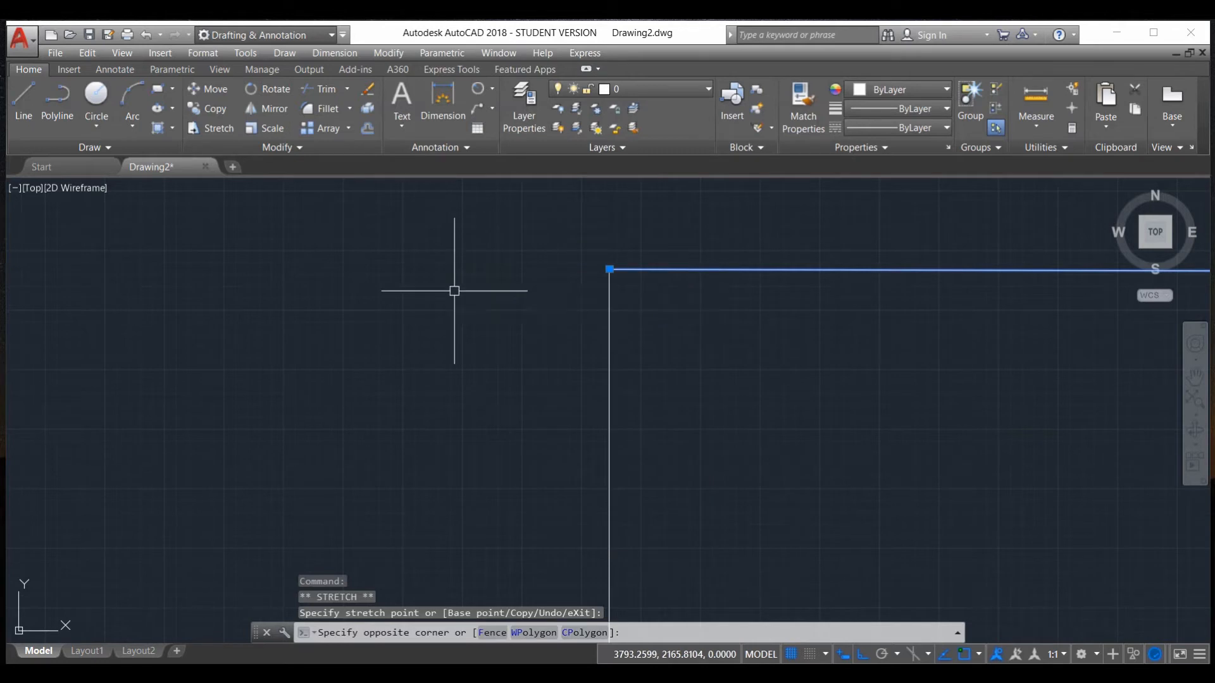
{"action": "key", "text": "Escape"}
{"action": "key", "text": "Escape"}
Draw a closed irregular six-sided polygon above the square with the Line command, turning Ortho off after its horizontal top edge
{"action": "scroll", "coordinate": [646, 374], "scroll_direction": "down", "scroll_amount": 8}
{"action": "scroll", "coordinate": [772, 450], "scroll_direction": "up", "scroll_amount": 4}
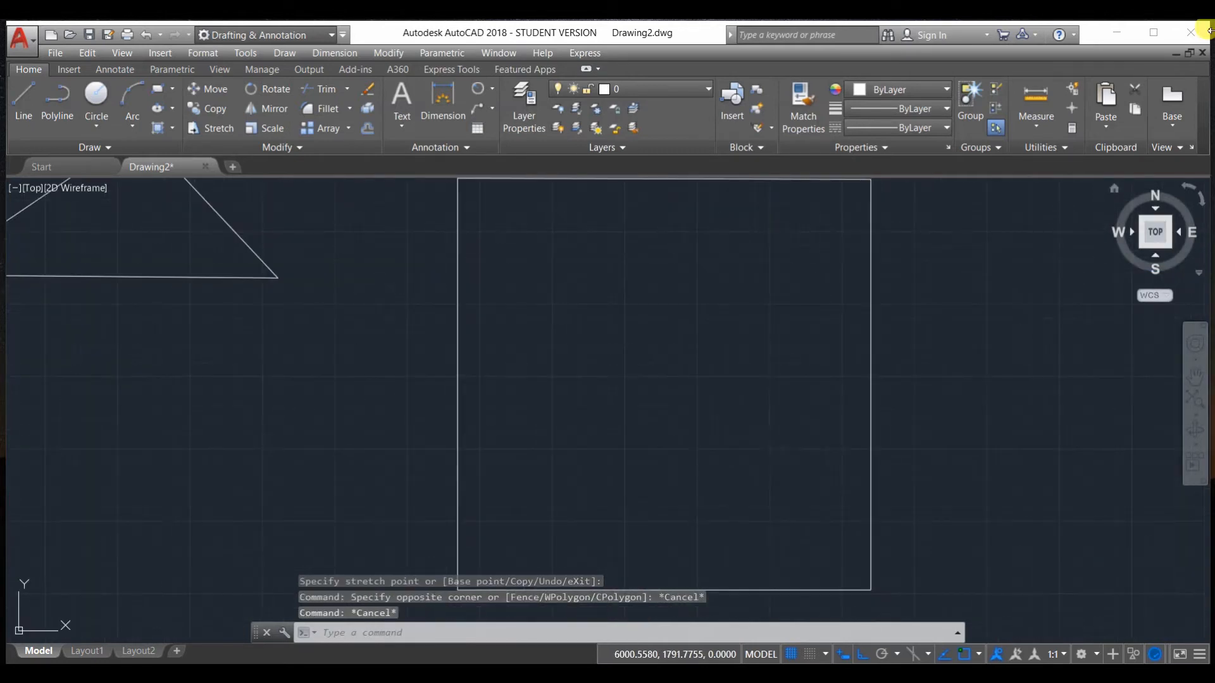
{"action": "scroll", "coordinate": [163, 336], "scroll_direction": "down", "scroll_amount": 10}
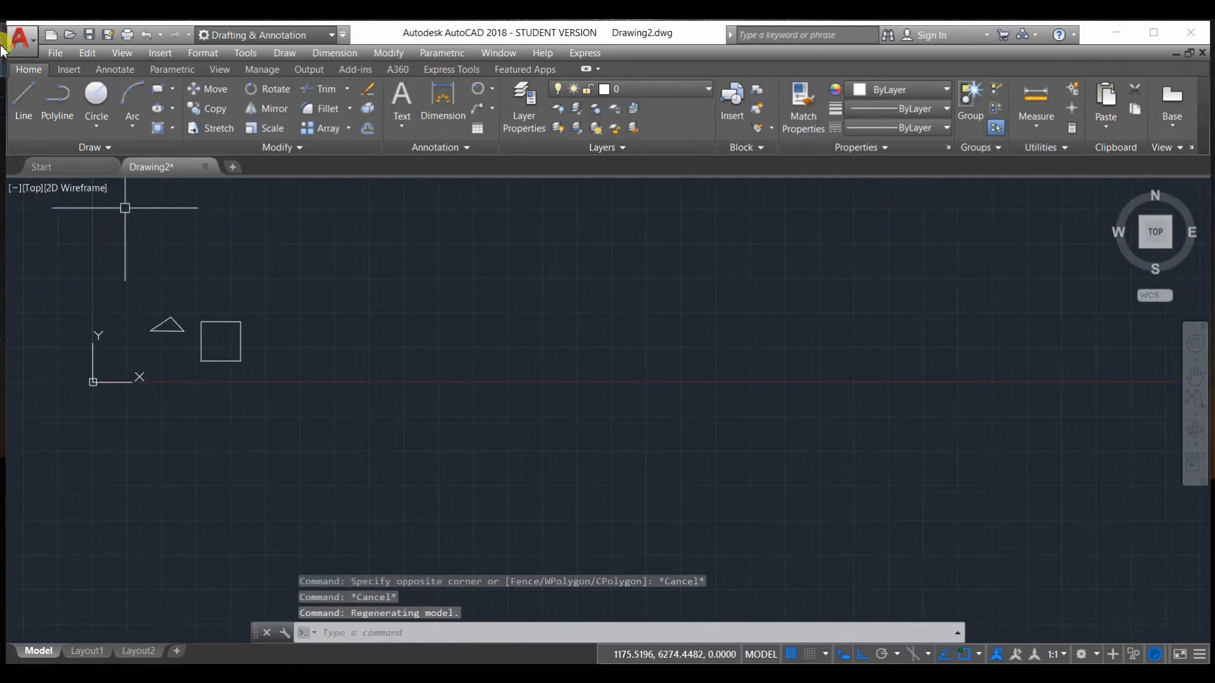
{"action": "left_click", "coordinate": [13, 100]}
{"action": "left_click", "coordinate": [279, 218]}
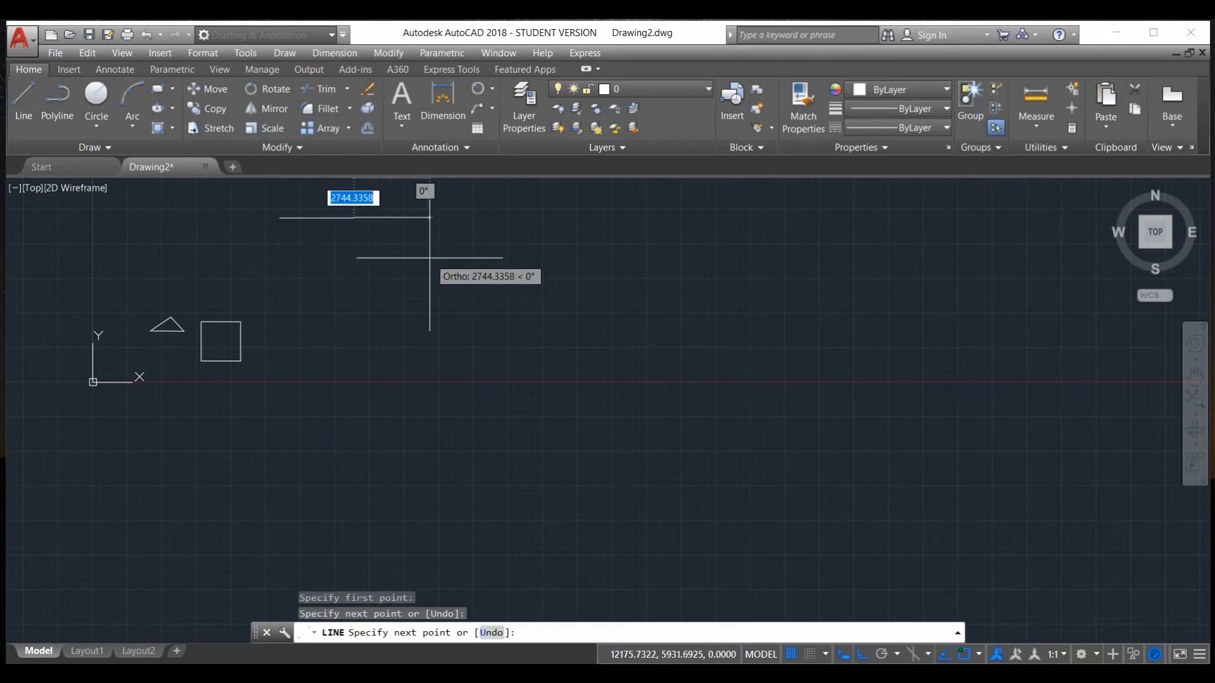
{"action": "left_click", "coordinate": [355, 253]}
{"action": "left_click", "coordinate": [863, 654]}
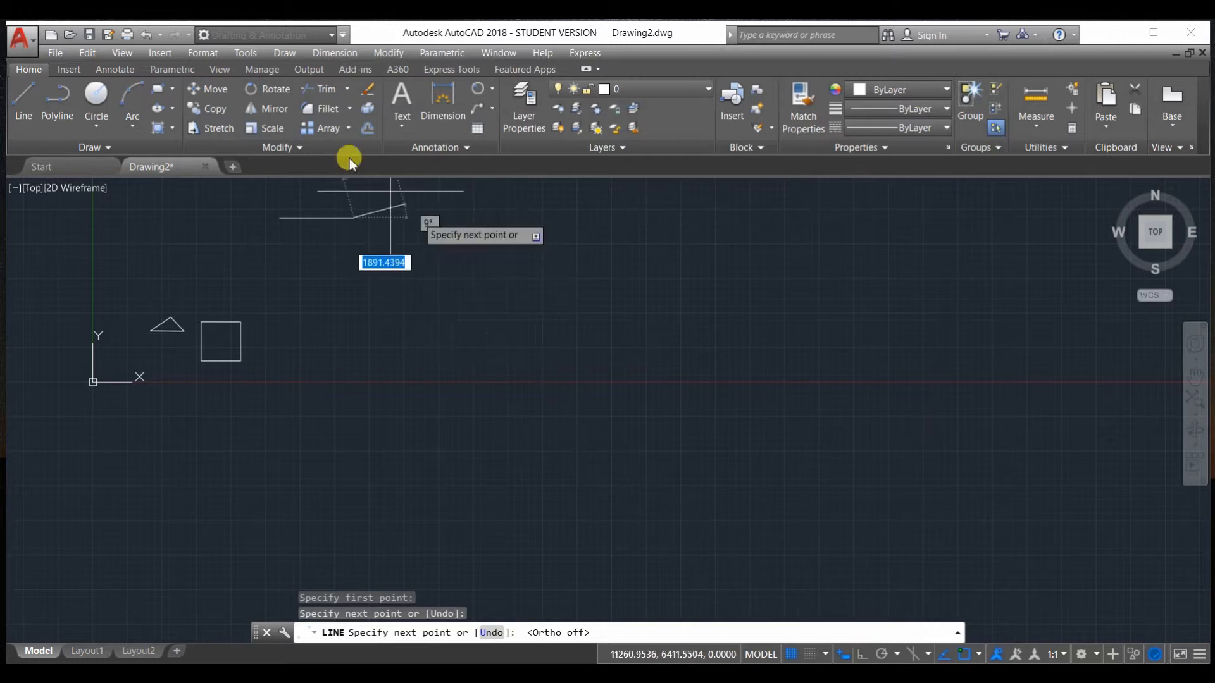
{"action": "left_click", "coordinate": [418, 313]}
{"action": "left_click", "coordinate": [334, 295]}
{"action": "left_click", "coordinate": [240, 272]}
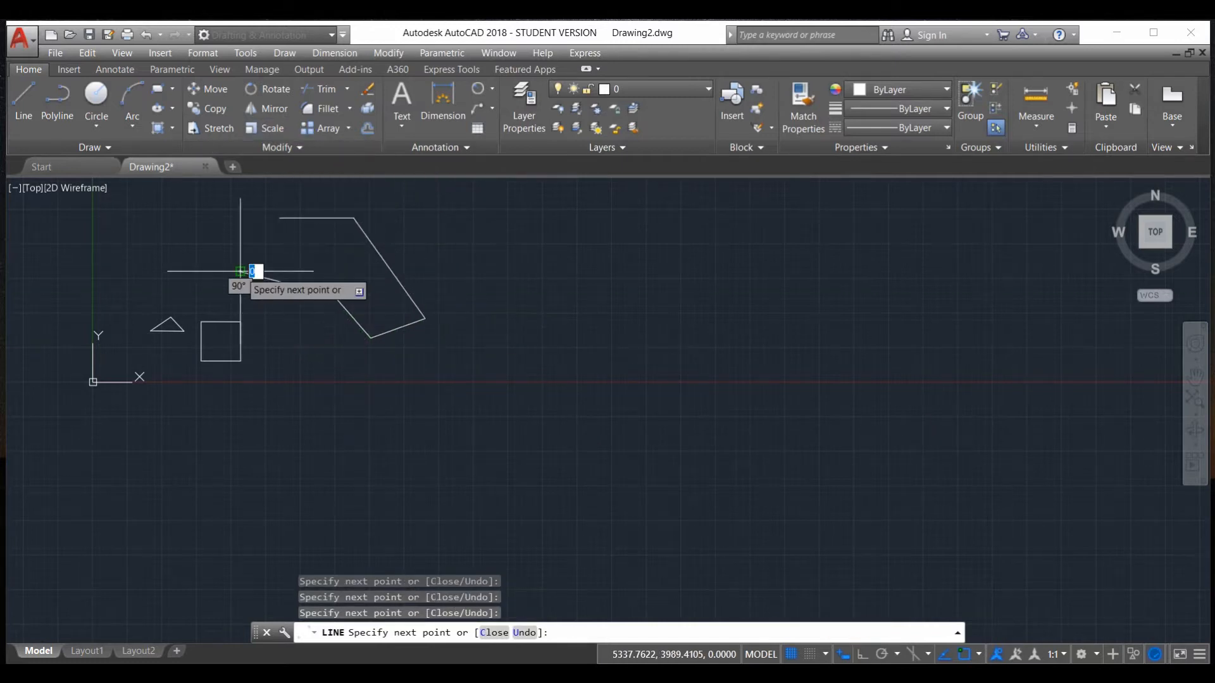
{"action": "left_click", "coordinate": [278, 218]}
{"action": "right_click", "coordinate": [441, 240]}
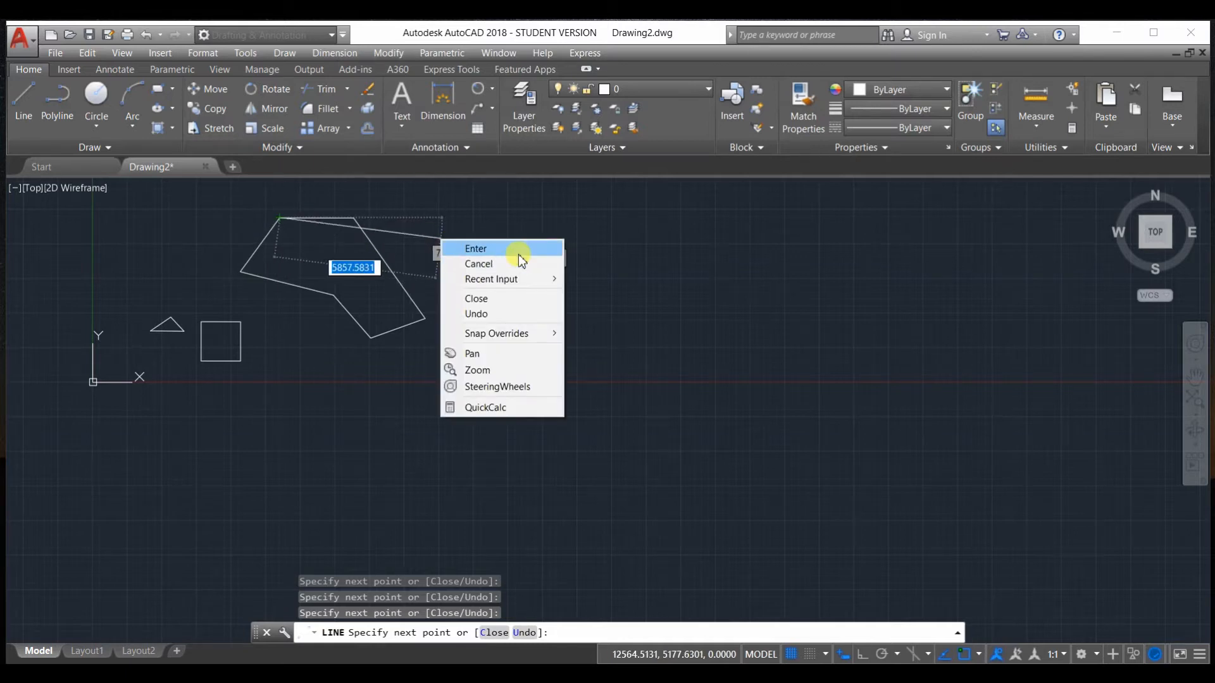
{"action": "left_click", "coordinate": [519, 254]}
Set the radius of the Fillet command to 10
{"action": "scroll", "coordinate": [604, 343], "scroll_direction": "down", "scroll_amount": 6}
{"action": "scroll", "coordinate": [507, 346], "scroll_direction": "up", "scroll_amount": 6}
{"action": "scroll", "coordinate": [439, 309], "scroll_direction": "up", "scroll_amount": 6}
{"action": "scroll", "coordinate": [451, 335], "scroll_direction": "down", "scroll_amount": 8}
{"action": "scroll", "coordinate": [451, 335], "scroll_direction": "up", "scroll_amount": 6}
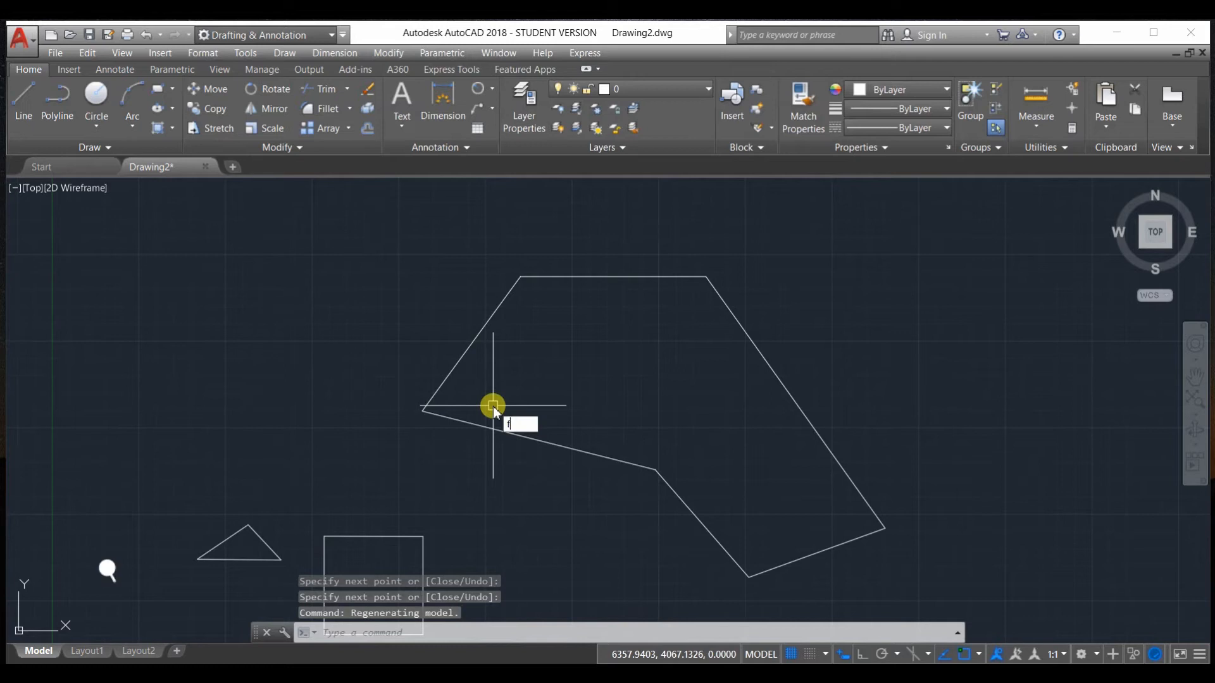
{"action": "key", "text": "Return"}
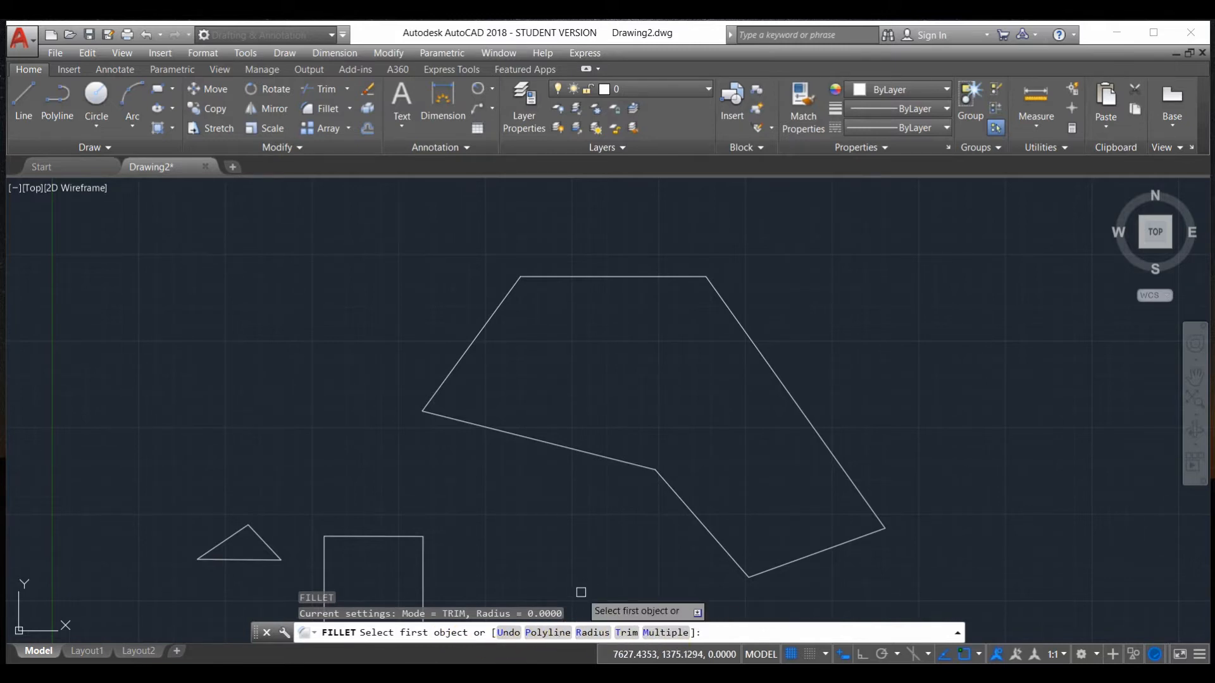
{"action": "scroll", "coordinate": [459, 430], "scroll_direction": "down", "scroll_amount": 4}
{"action": "scroll", "coordinate": [460, 429], "scroll_direction": "up", "scroll_amount": 4}
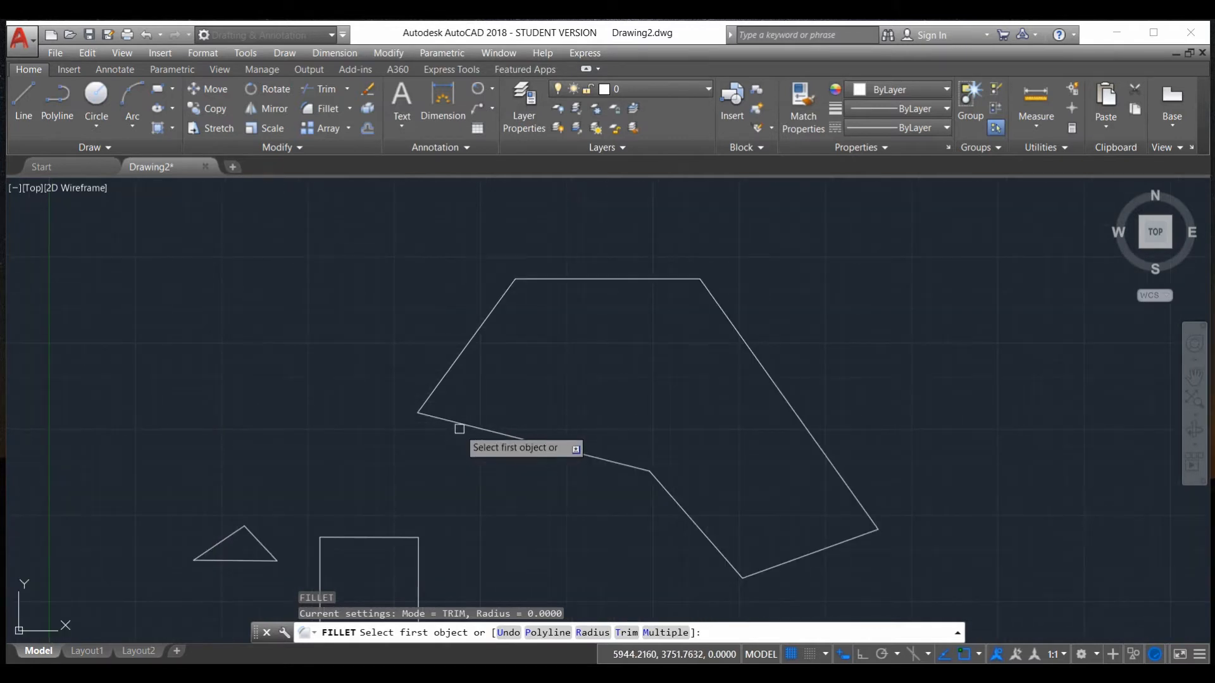
{"action": "scroll", "coordinate": [459, 429], "scroll_direction": "down", "scroll_amount": 5}
{"action": "scroll", "coordinate": [456, 420], "scroll_direction": "up", "scroll_amount": 5}
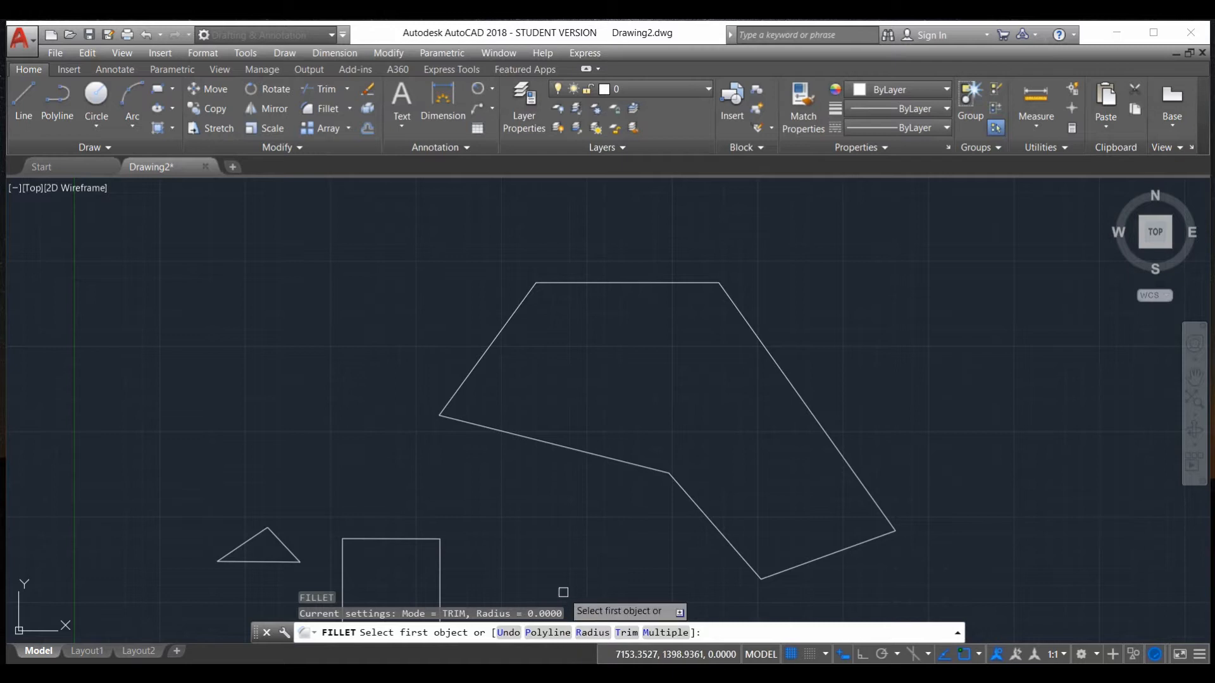
{"action": "key", "text": "Return"}
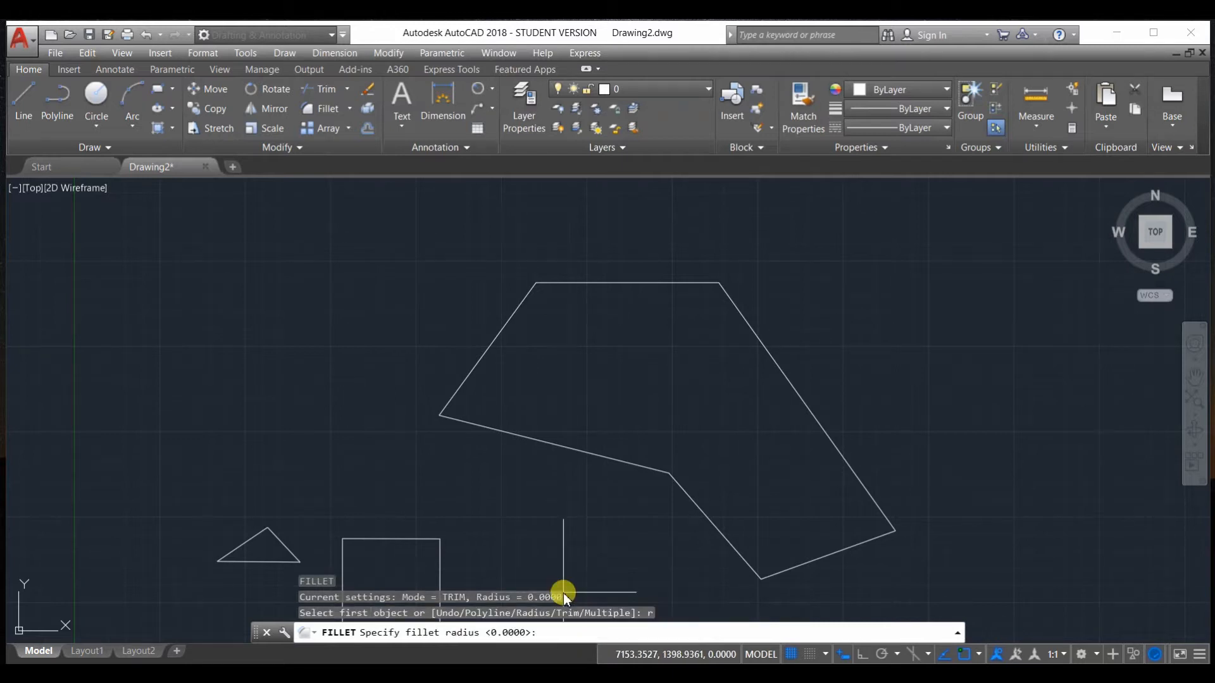
{"action": "type", "text": "10"}
{"action": "key", "text": "Return"}
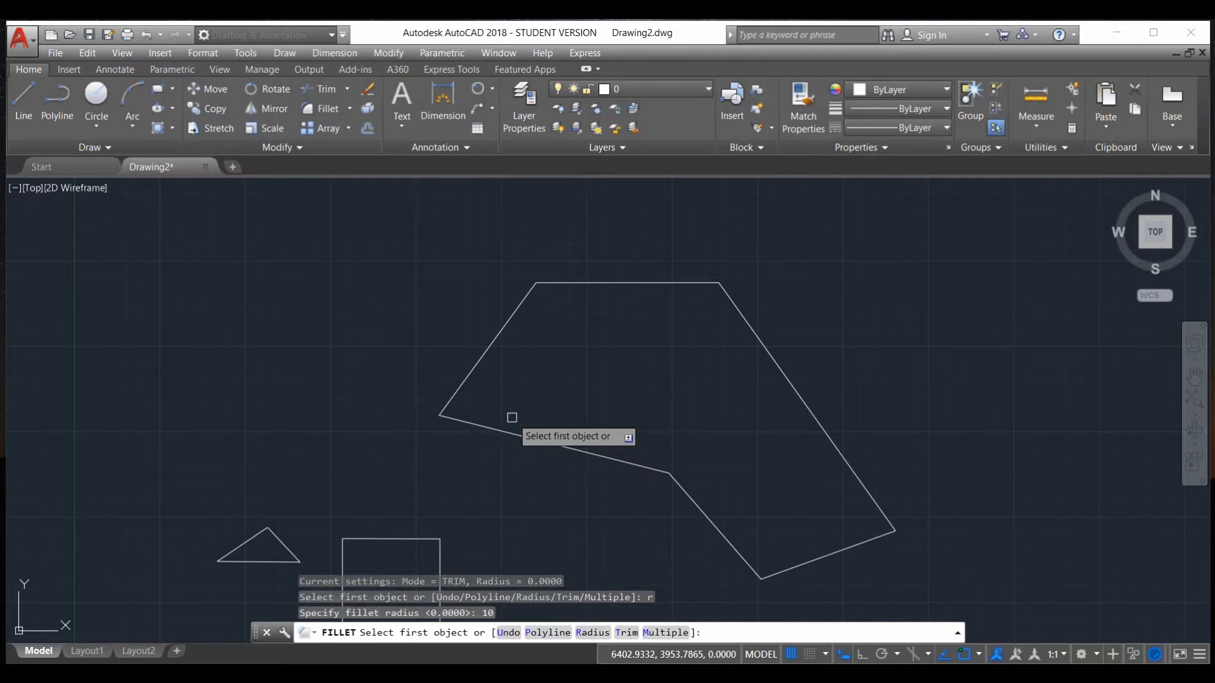
Try the fillet on the six-sided polygon's leftmost corner between its two adjoining edges, and undo it
{"action": "left_click", "coordinate": [499, 432]}
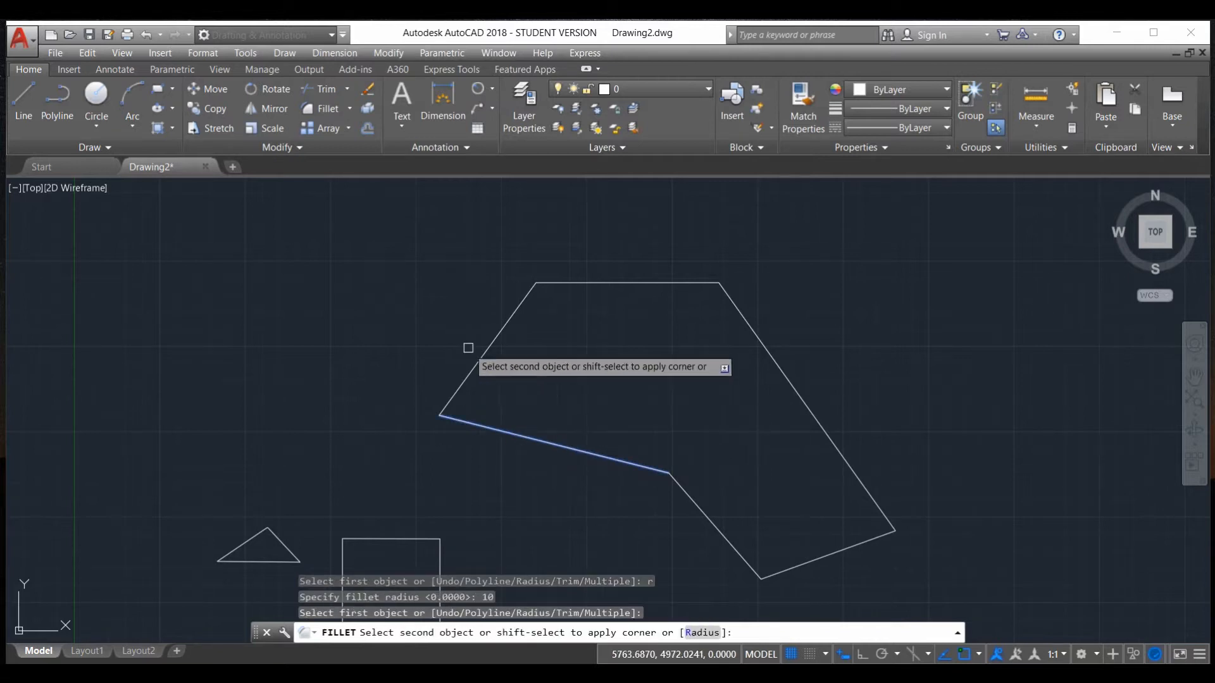
{"action": "left_click", "coordinate": [482, 356]}
{"action": "scroll", "coordinate": [437, 419], "scroll_direction": "up", "scroll_amount": 8}
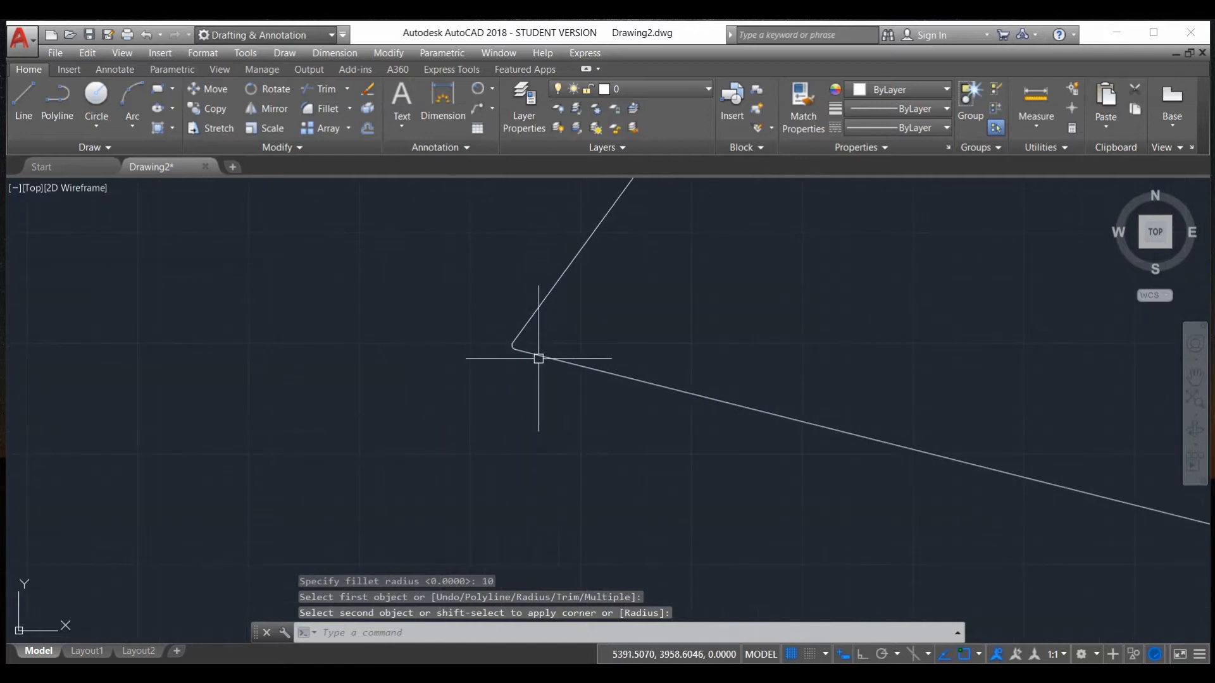
{"action": "scroll", "coordinate": [381, 360], "scroll_direction": "down", "scroll_amount": 2}
{"action": "scroll", "coordinate": [367, 405], "scroll_direction": "up", "scroll_amount": 2}
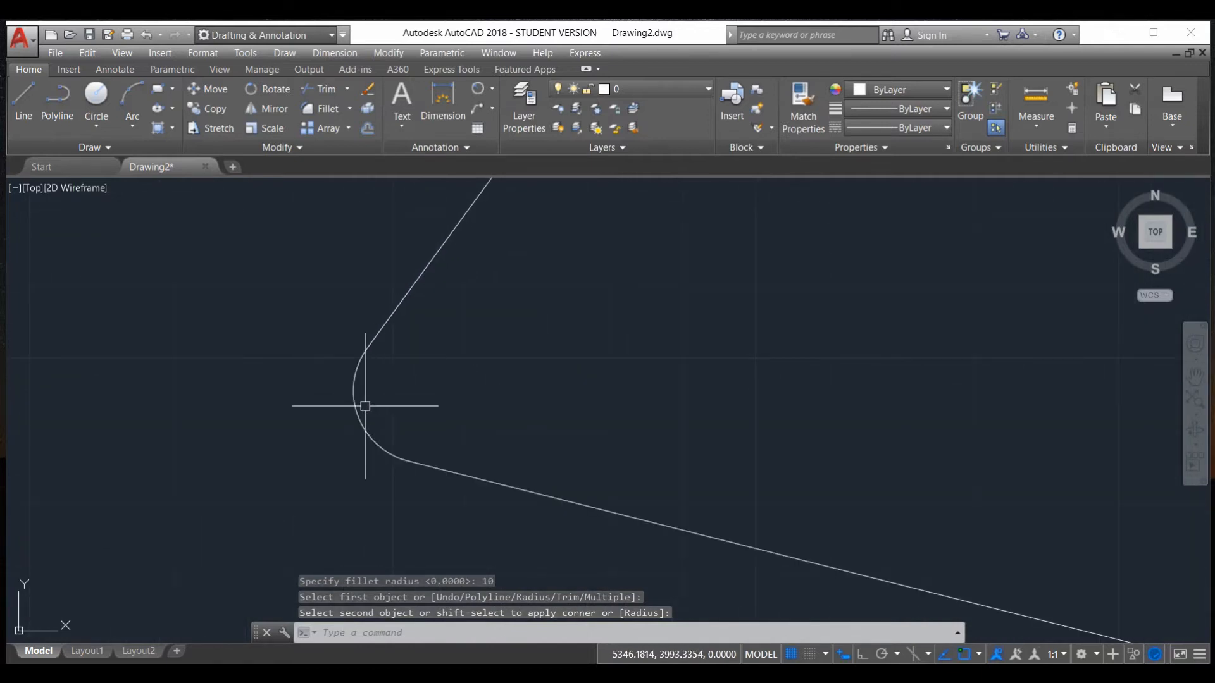
{"action": "key", "text": "ctrl+z"}
Fillet the six-sided polygon's upper-left corner, between the slanted left edge and the top edge, using the current radius
{"action": "scroll", "coordinate": [378, 397], "scroll_direction": "up", "scroll_amount": 7}
{"action": "scroll", "coordinate": [240, 371], "scroll_direction": "down", "scroll_amount": 12}
{"action": "scroll", "coordinate": [439, 326], "scroll_direction": "up", "scroll_amount": 6}
{"action": "scroll", "coordinate": [409, 331], "scroll_direction": "down", "scroll_amount": 8}
{"action": "scroll", "coordinate": [369, 344], "scroll_direction": "up", "scroll_amount": 10}
{"action": "type", "text": "f"}
{"action": "key", "text": "Return"}
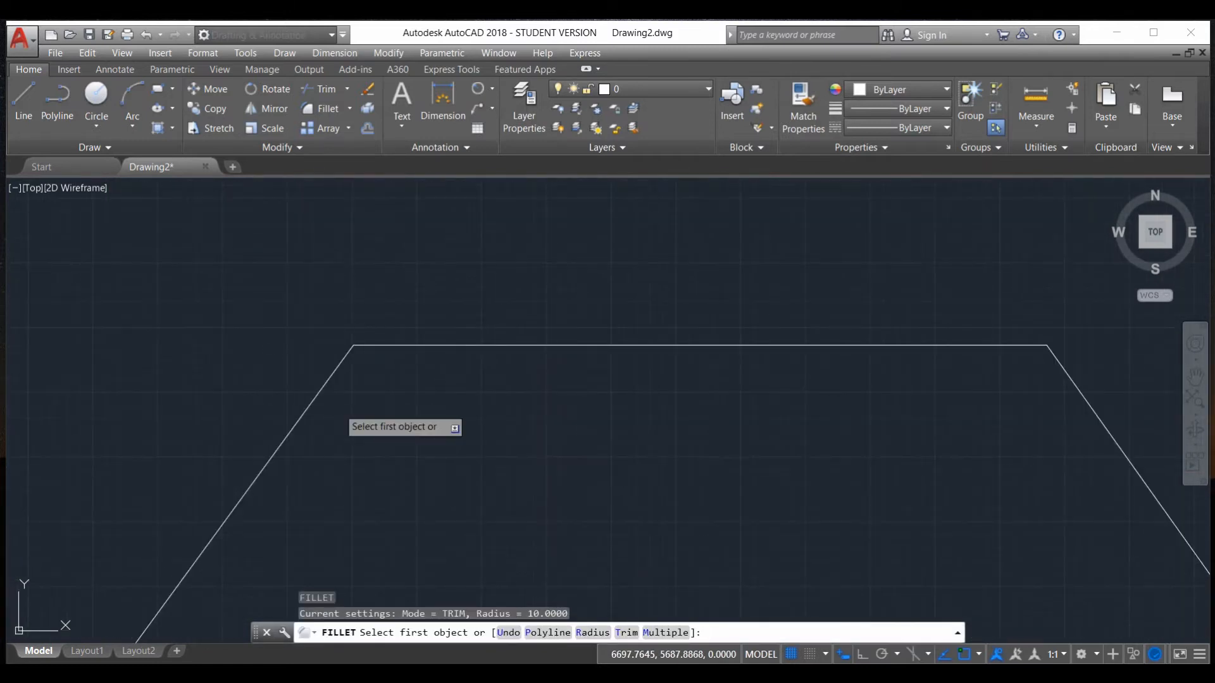
{"action": "left_click", "coordinate": [346, 355]}
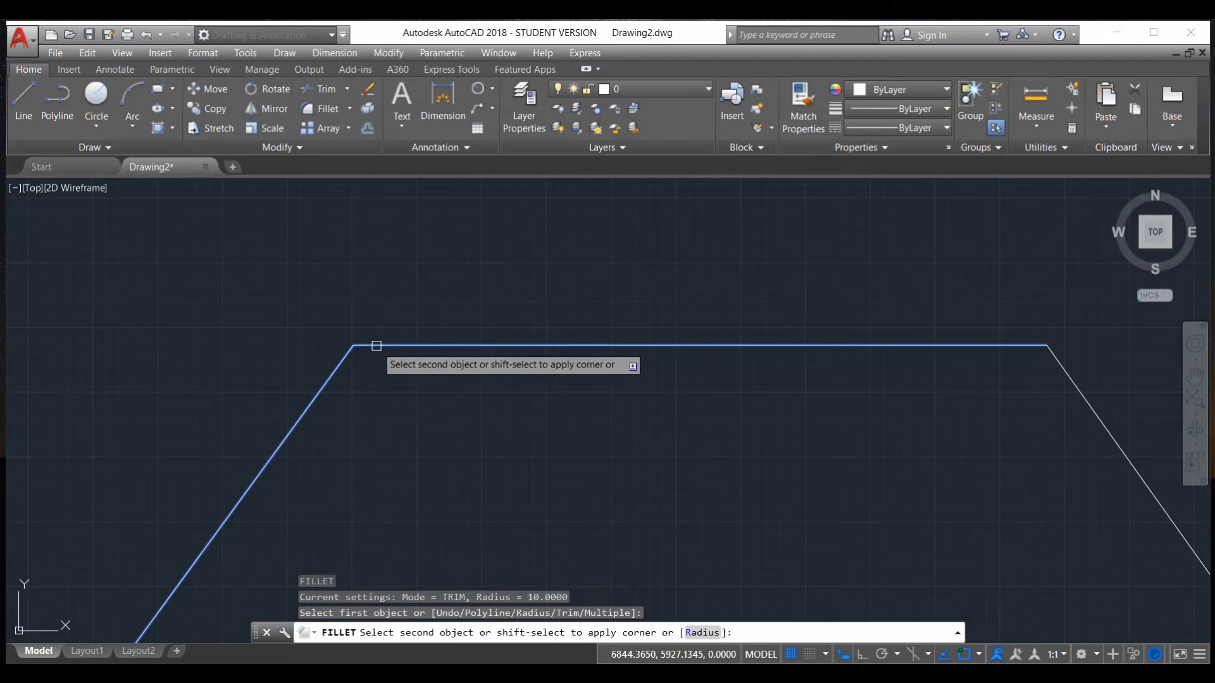
{"action": "left_click", "coordinate": [375, 345]}
{"action": "scroll", "coordinate": [303, 358], "scroll_direction": "up", "scroll_amount": 5}
{"action": "scroll", "coordinate": [263, 418], "scroll_direction": "down", "scroll_amount": 8}
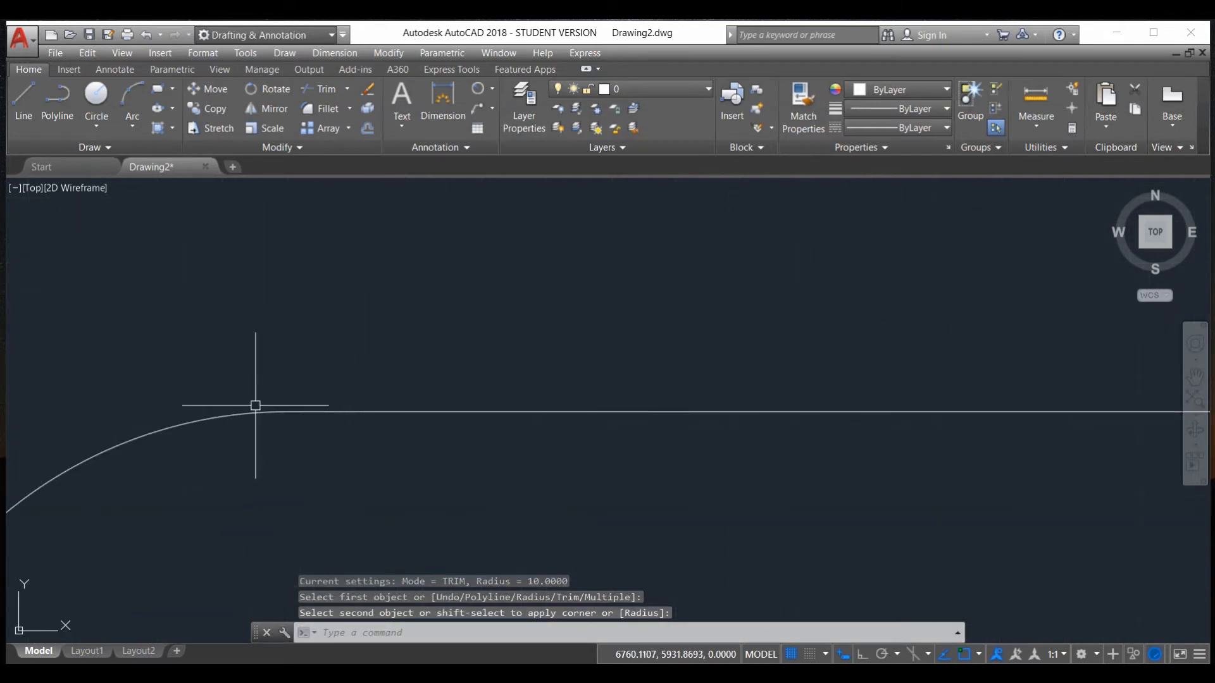
Fillet the six-sided polygon's upper-right corner, between the top edge and the long slanted edge, with radius 30 and the Multiple option
{"action": "scroll", "coordinate": [263, 424], "scroll_direction": "down", "scroll_amount": 5}
{"action": "scroll", "coordinate": [304, 483], "scroll_direction": "up", "scroll_amount": 6}
{"action": "scroll", "coordinate": [310, 480], "scroll_direction": "down", "scroll_amount": 6}
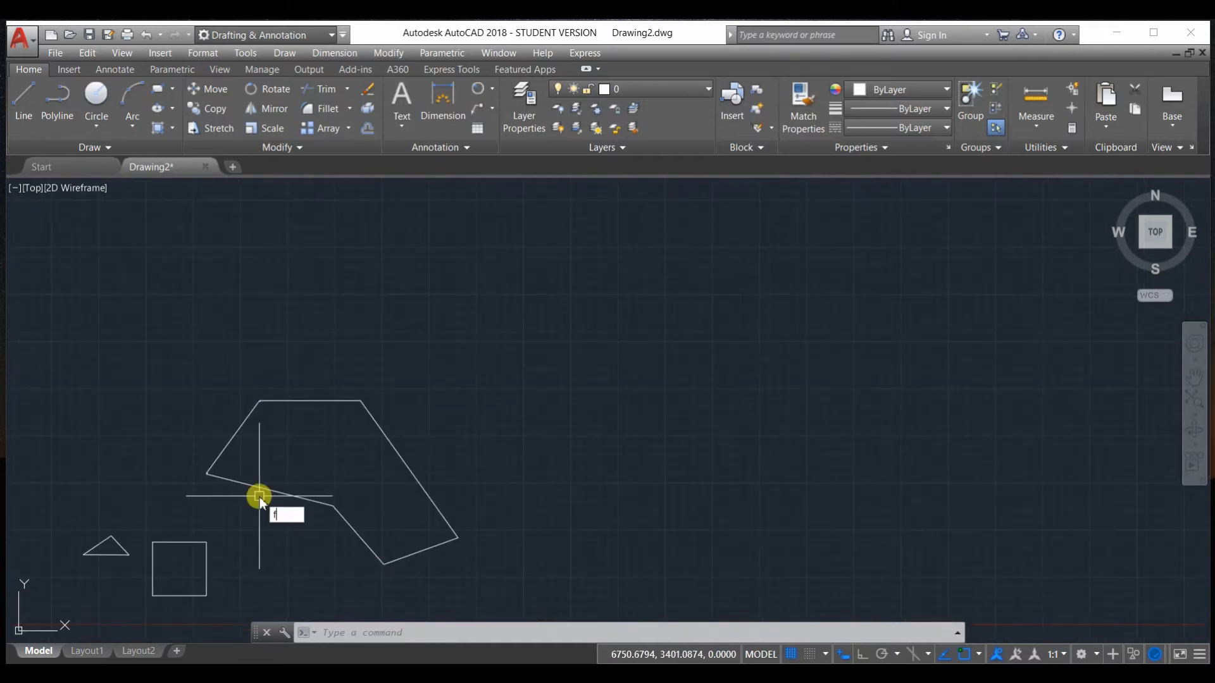
{"action": "key", "text": "Return"}
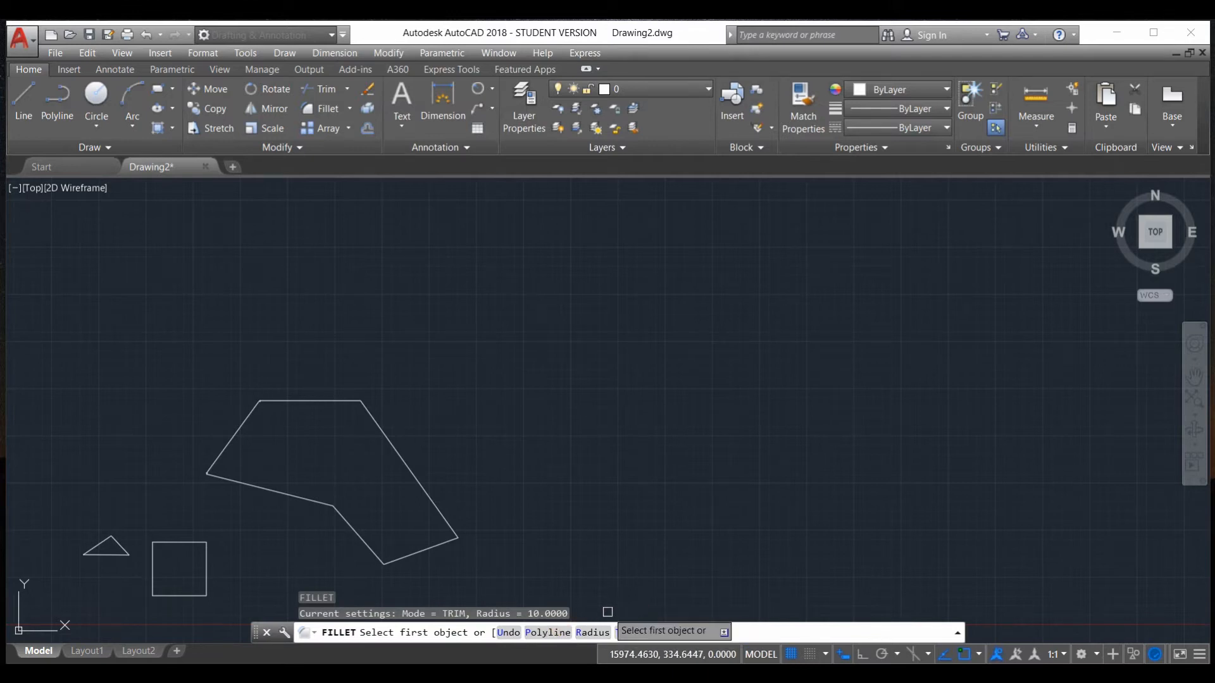
{"action": "left_click", "coordinate": [586, 632]}
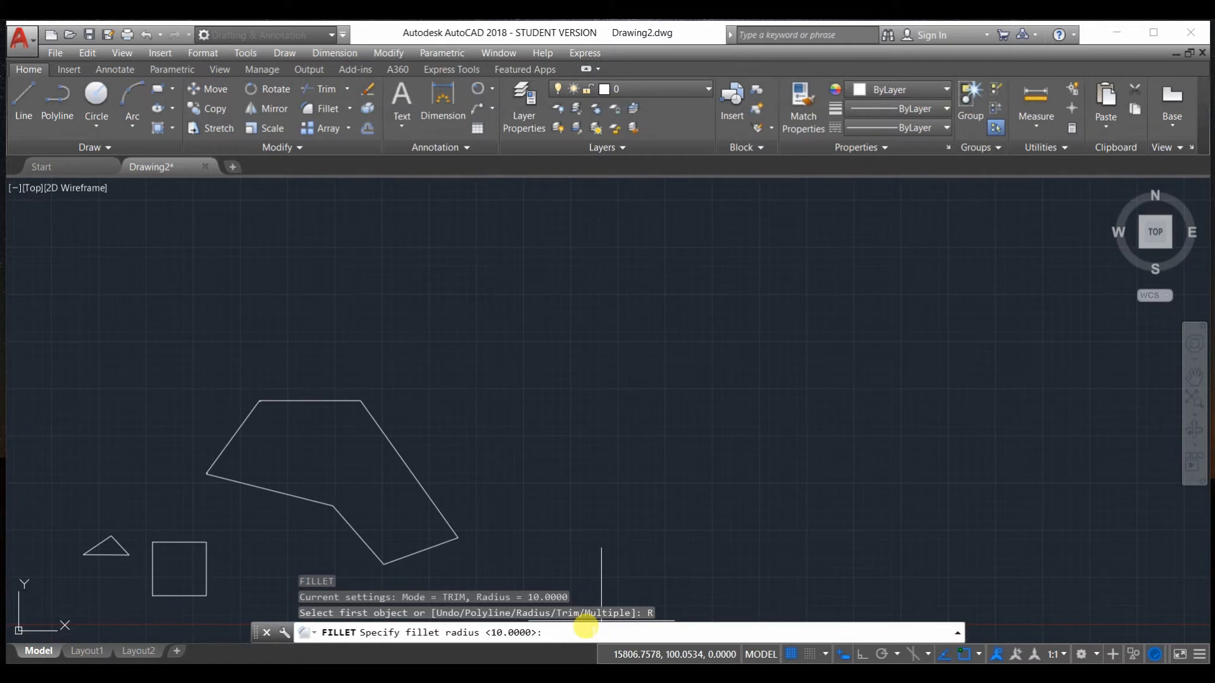
{"action": "key", "text": "Return"}
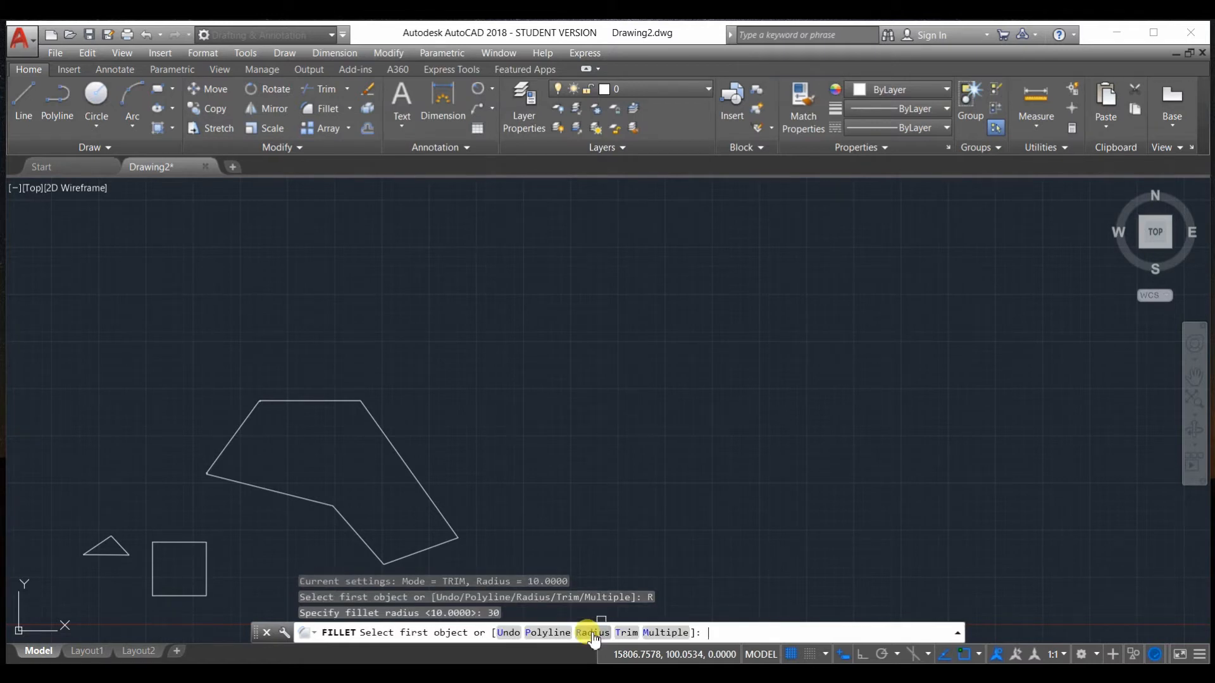
{"action": "left_click", "coordinate": [666, 633]}
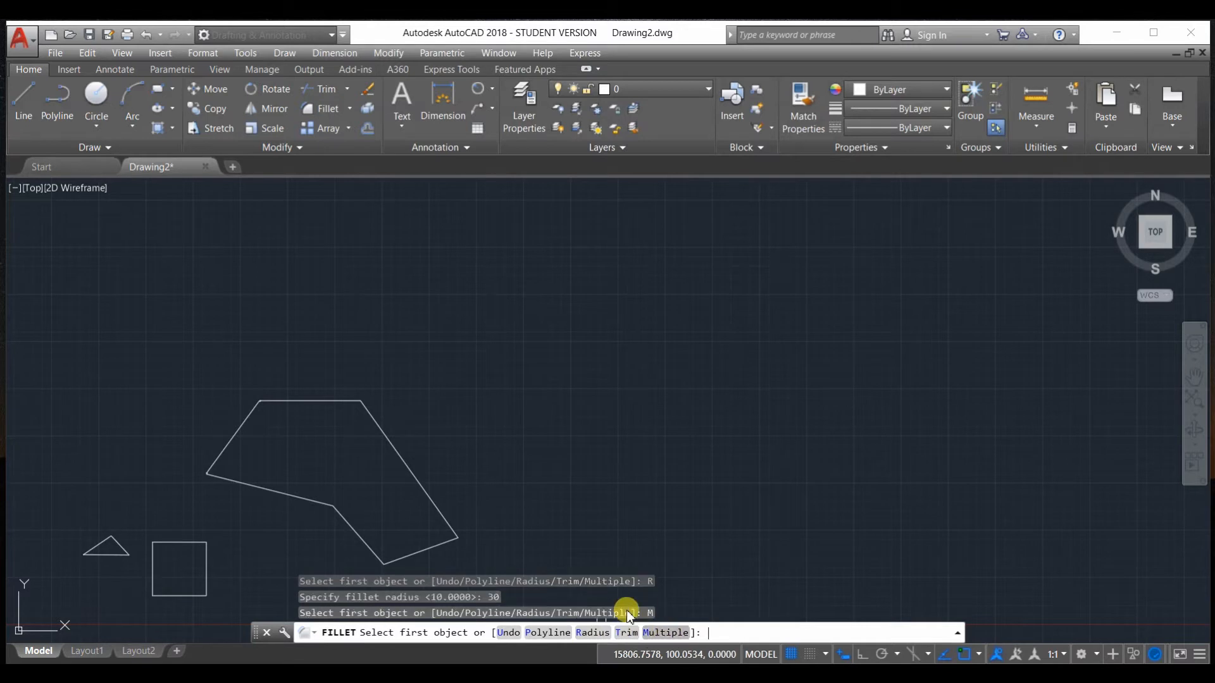
{"action": "scroll", "coordinate": [327, 434], "scroll_direction": "up", "scroll_amount": 6}
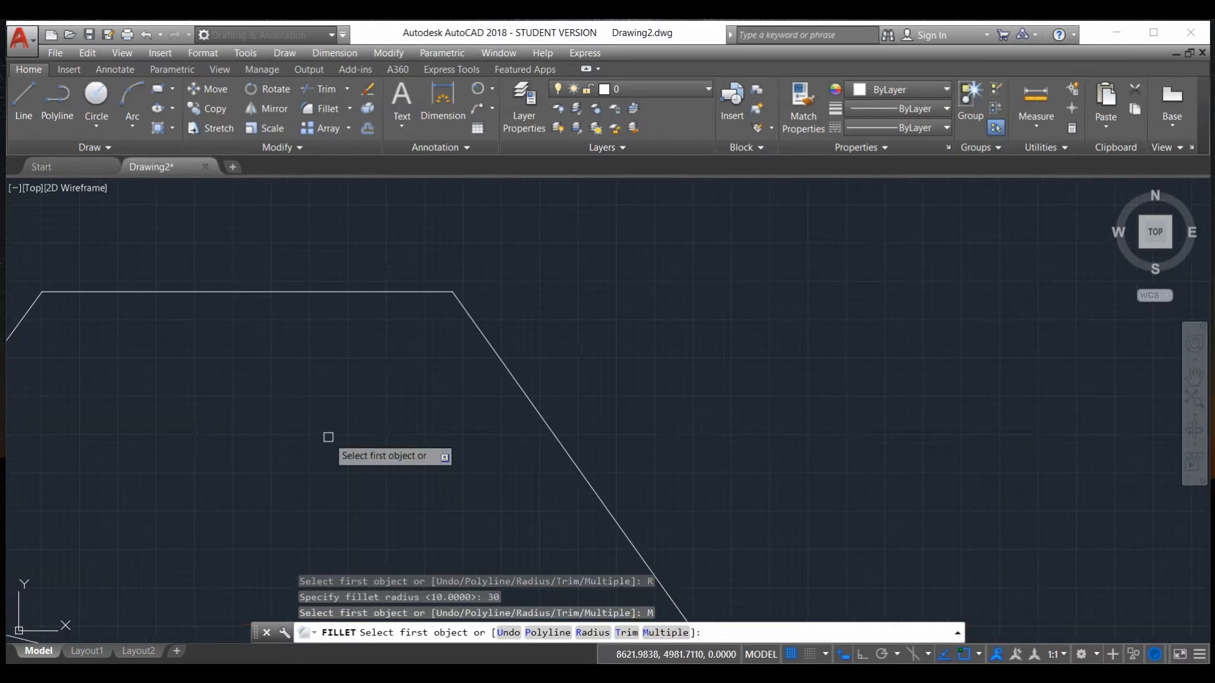
{"action": "left_click", "coordinate": [346, 291]}
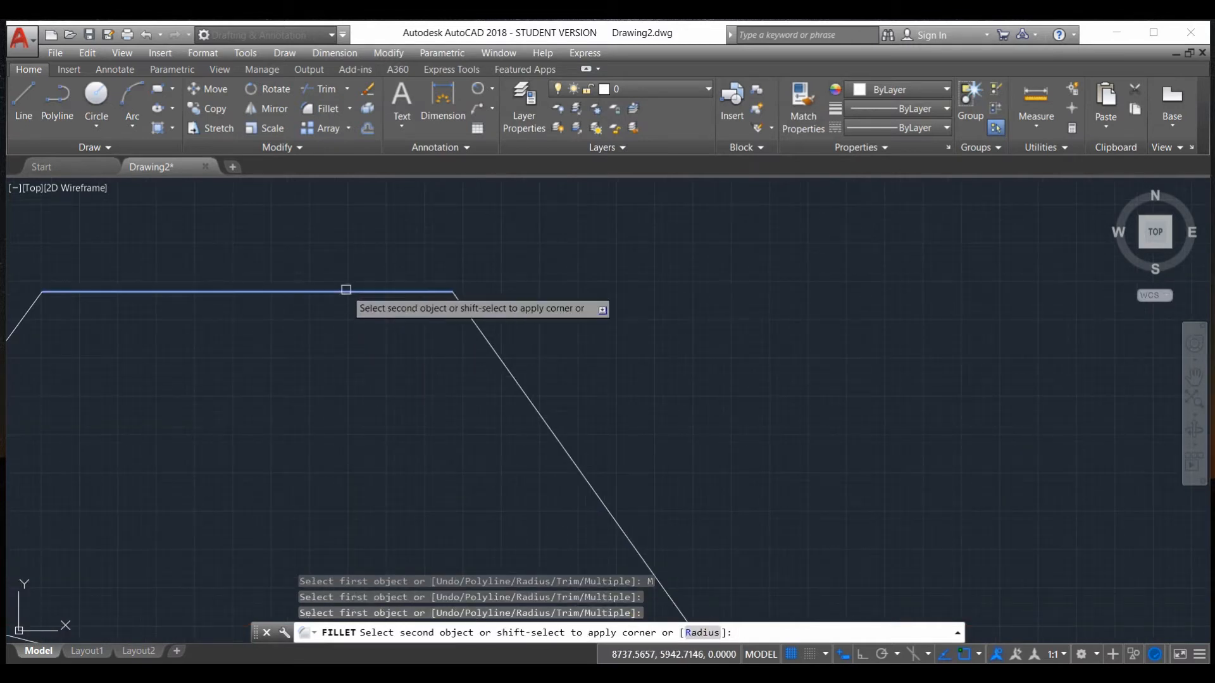
{"action": "left_click", "coordinate": [502, 362]}
Fillet the six-sided polygon's lowest corner between its two adjoining edges, using the same radius
{"action": "scroll", "coordinate": [448, 307], "scroll_direction": "up", "scroll_amount": 7}
{"action": "scroll", "coordinate": [448, 302], "scroll_direction": "down", "scroll_amount": 9}
{"action": "scroll", "coordinate": [460, 331], "scroll_direction": "down", "scroll_amount": 8}
{"action": "scroll", "coordinate": [468, 478], "scroll_direction": "up", "scroll_amount": 9}
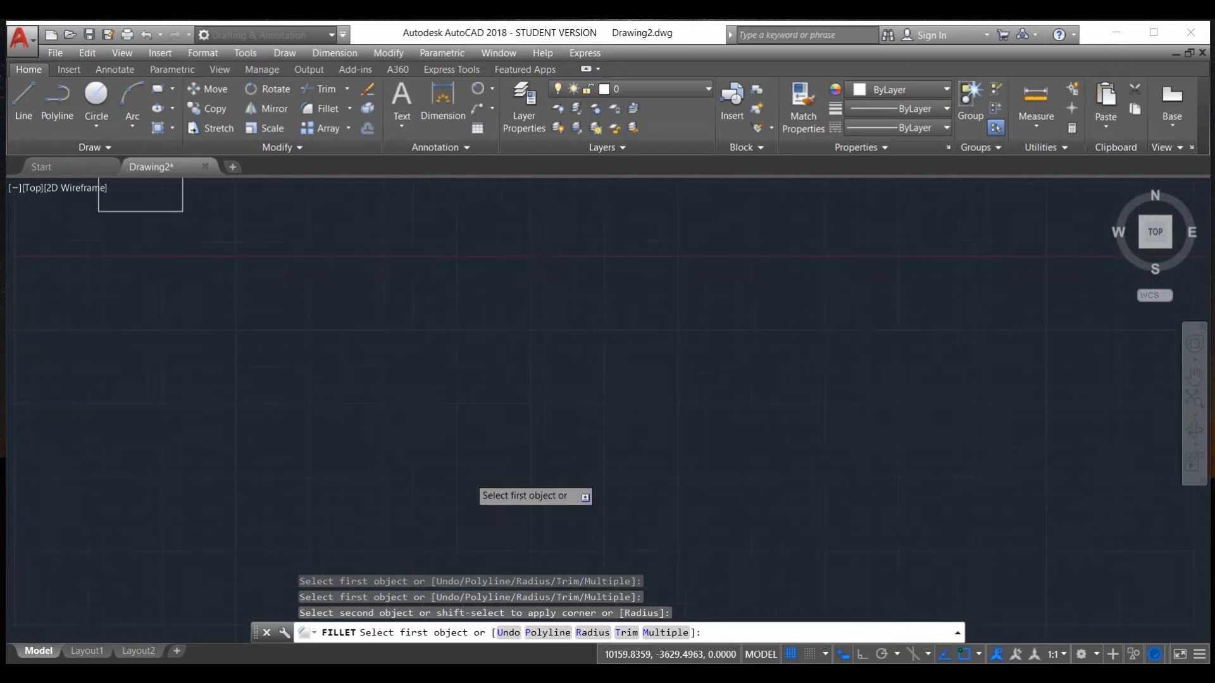
{"action": "scroll", "coordinate": [426, 296], "scroll_direction": "down", "scroll_amount": 9}
{"action": "scroll", "coordinate": [430, 248], "scroll_direction": "up", "scroll_amount": 6}
{"action": "scroll", "coordinate": [430, 248], "scroll_direction": "up", "scroll_amount": 3}
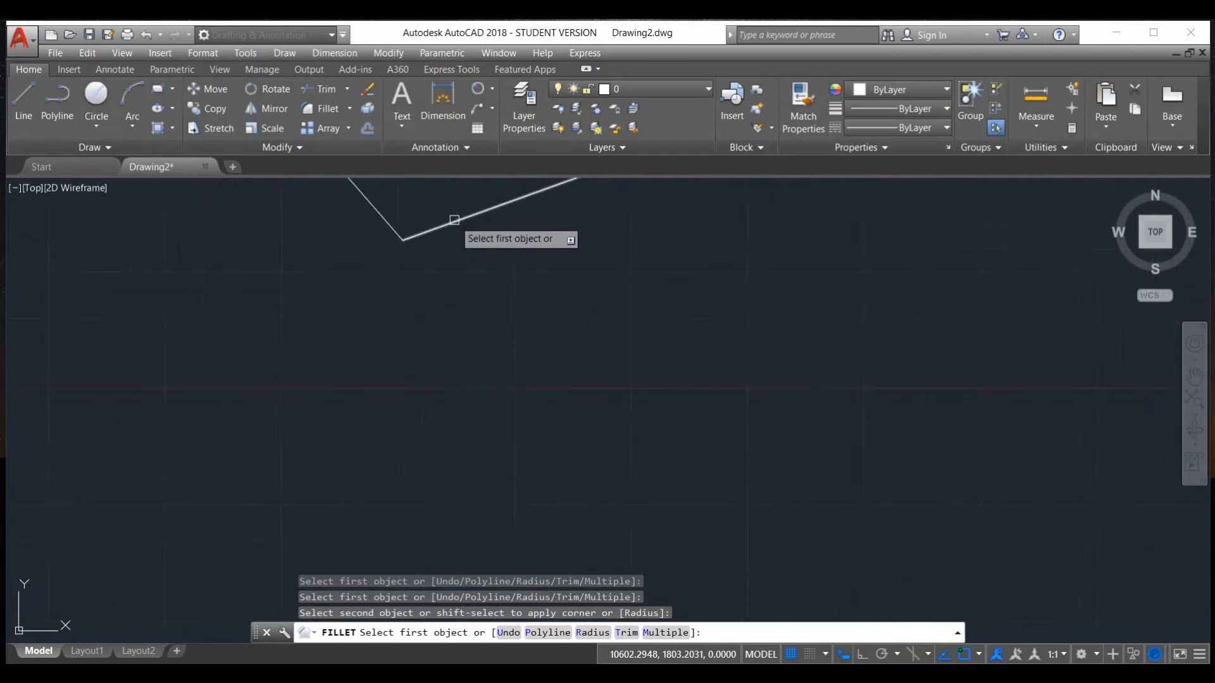
{"action": "left_click", "coordinate": [273, 268]}
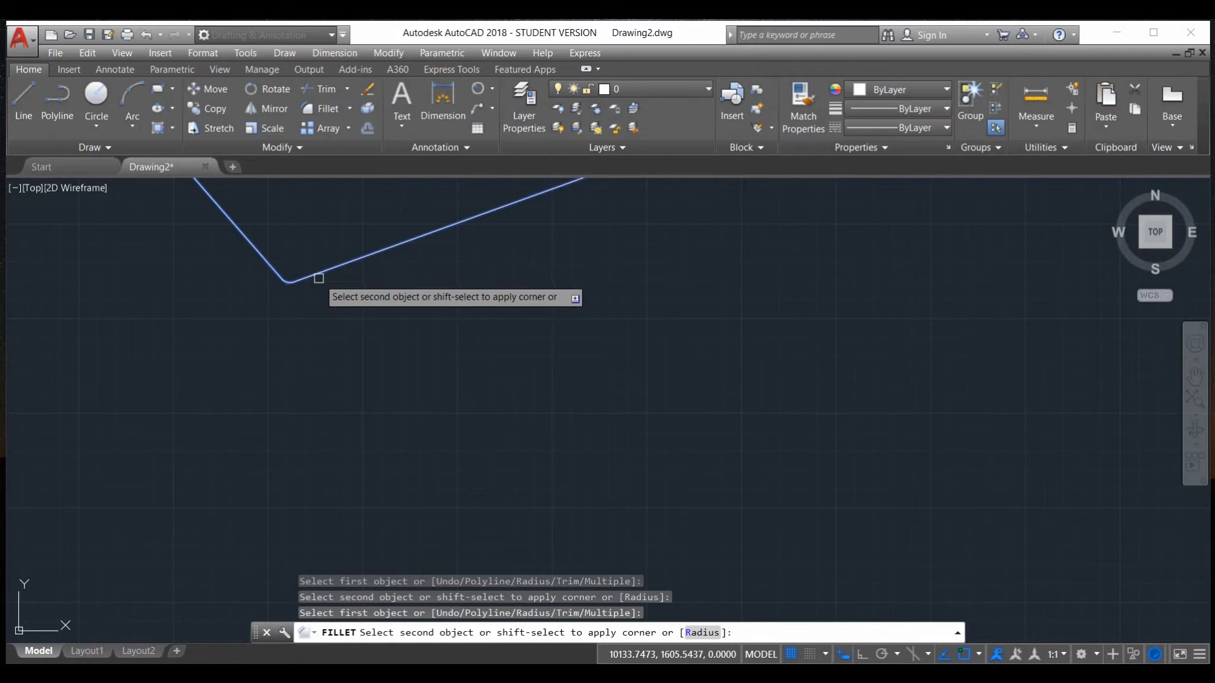
{"action": "left_click", "coordinate": [310, 268]}
Fillet the six-sided polygon's inward corner on its lower side with the current radius, and end the Fillet command
{"action": "scroll", "coordinate": [280, 244], "scroll_direction": "down", "scroll_amount": 5}
{"action": "scroll", "coordinate": [260, 246], "scroll_direction": "up", "scroll_amount": 3}
{"action": "left_click", "coordinate": [258, 228]}
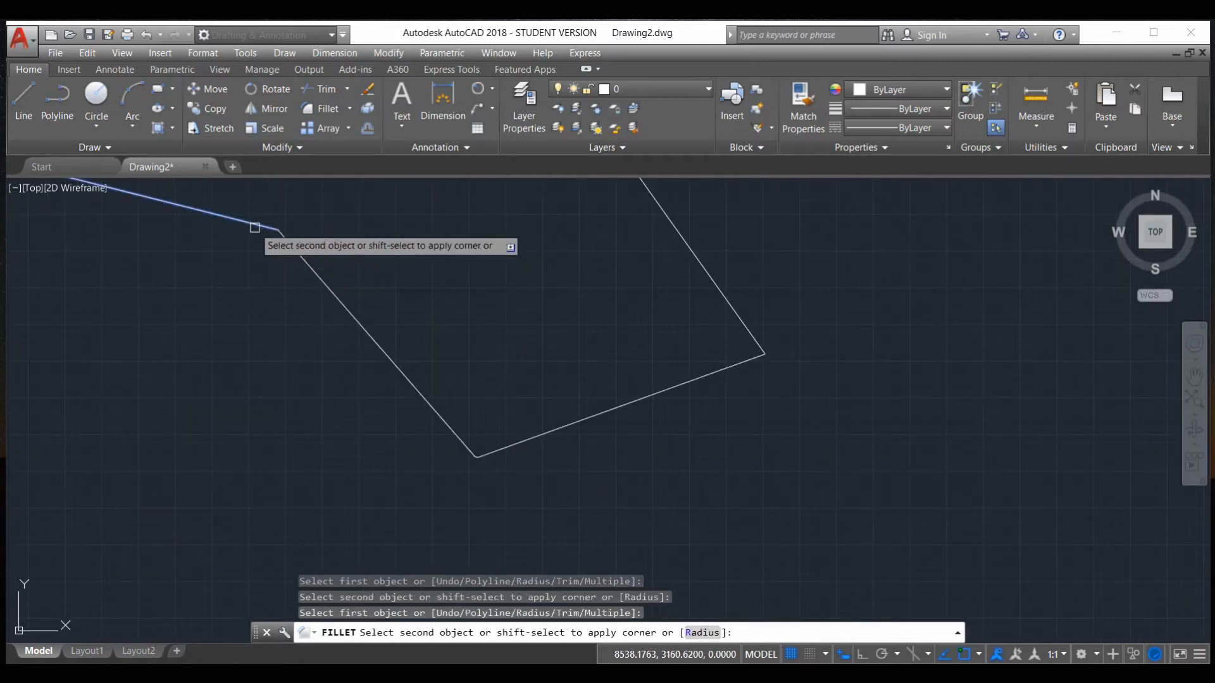
{"action": "left_click", "coordinate": [307, 269]}
{"action": "scroll", "coordinate": [281, 232], "scroll_direction": "up", "scroll_amount": 3}
{"action": "scroll", "coordinate": [274, 238], "scroll_direction": "down", "scroll_amount": 3}
{"action": "key", "text": "Escape"}
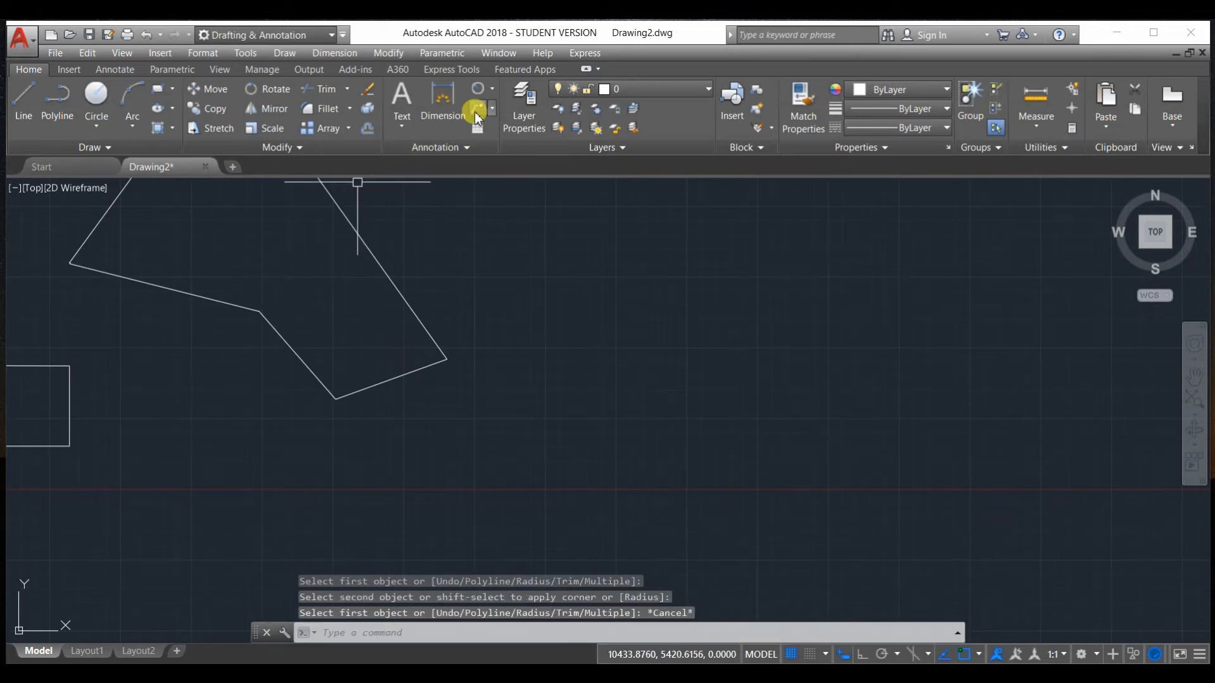
Add a radius dimension to the fillet arc at the six-sided polygon's lowest corner
{"action": "left_click", "coordinate": [476, 90]}
{"action": "scroll", "coordinate": [371, 345], "scroll_direction": "up", "scroll_amount": 6}
{"action": "scroll", "coordinate": [601, 493], "scroll_direction": "up", "scroll_amount": 2}
{"action": "scroll", "coordinate": [633, 447], "scroll_direction": "down", "scroll_amount": 4}
{"action": "scroll", "coordinate": [300, 545], "scroll_direction": "up", "scroll_amount": 10}
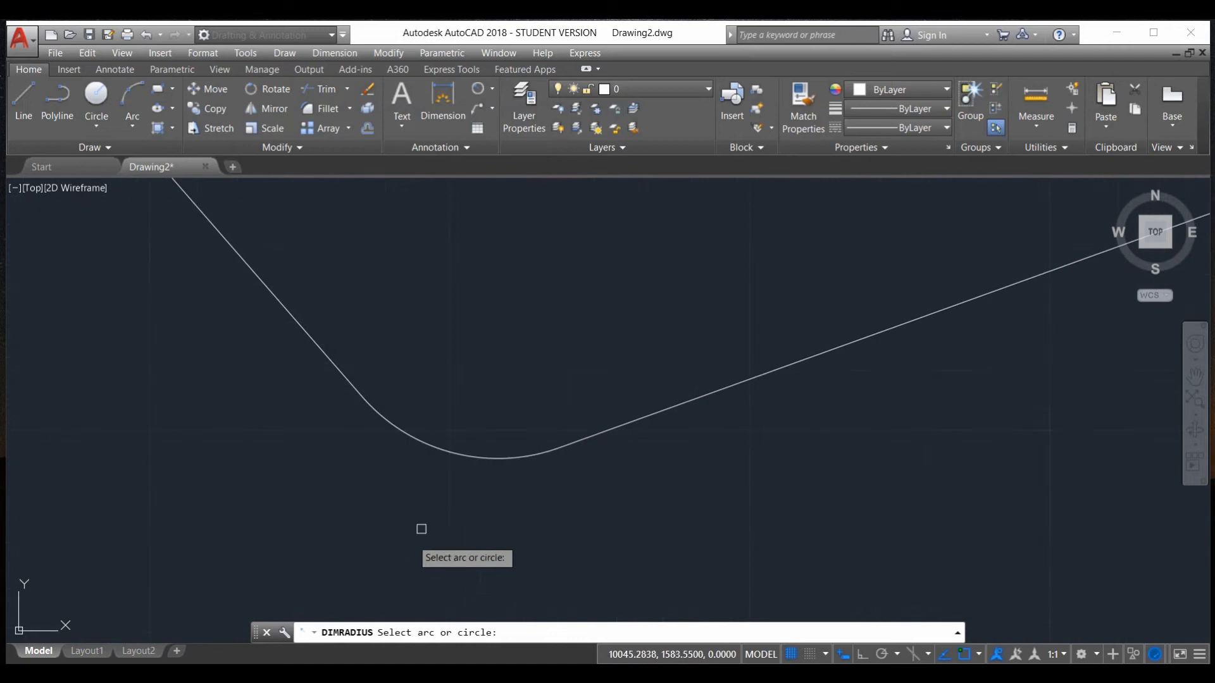
{"action": "left_click", "coordinate": [448, 451]}
Add a radius dimension to the fillet arc at the six-sided polygon's upper-left corner
{"action": "scroll", "coordinate": [420, 524], "scroll_direction": "down", "scroll_amount": 8}
{"action": "scroll", "coordinate": [244, 285], "scroll_direction": "up", "scroll_amount": 10}
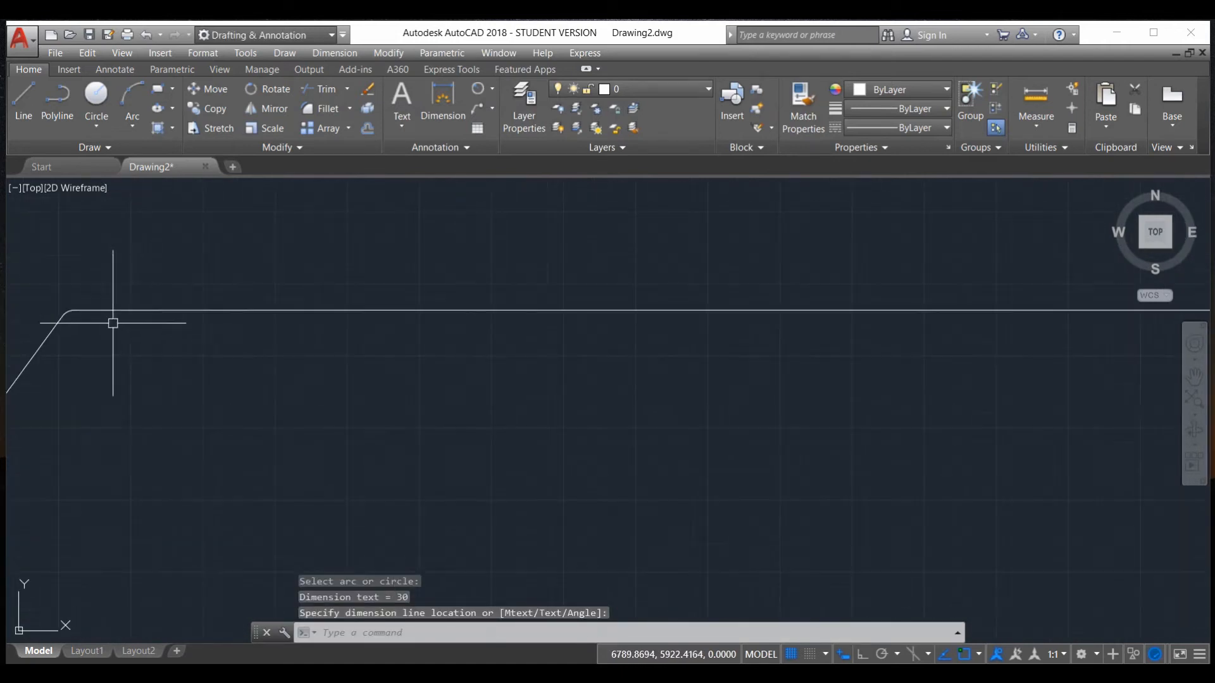
{"action": "scroll", "coordinate": [75, 330], "scroll_direction": "up", "scroll_amount": 3}
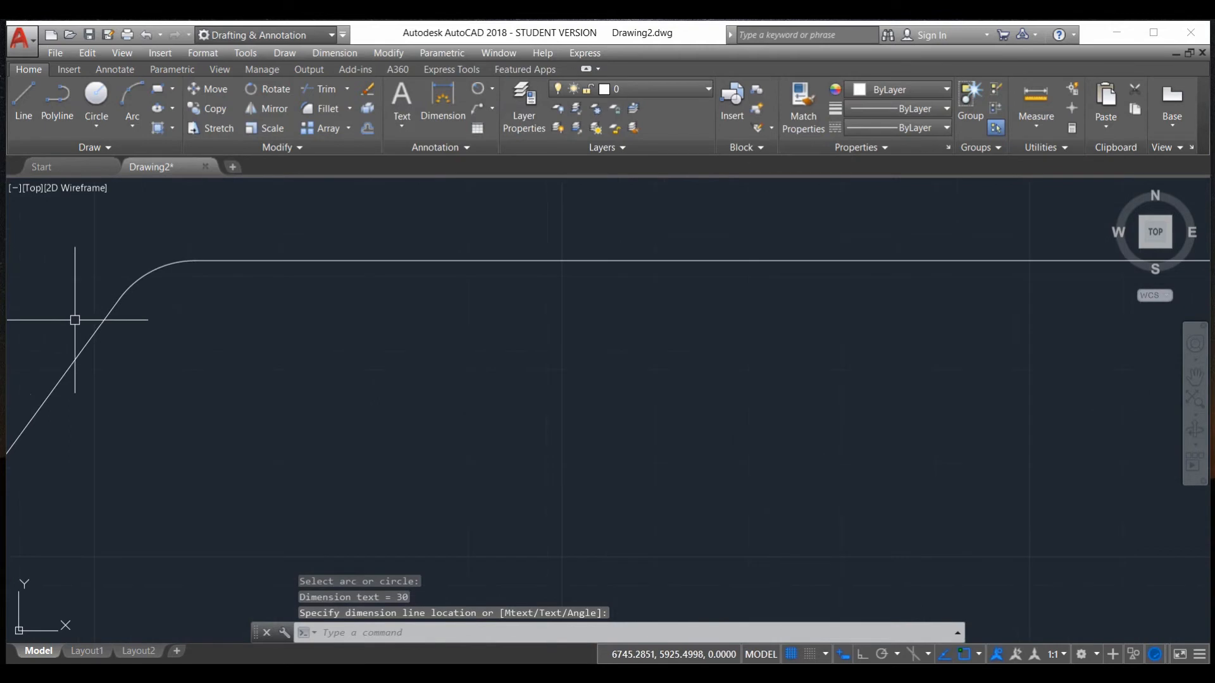
{"action": "left_click", "coordinate": [476, 94]}
{"action": "left_click", "coordinate": [173, 253]}
{"action": "scroll", "coordinate": [136, 250], "scroll_direction": "down", "scroll_amount": 4}
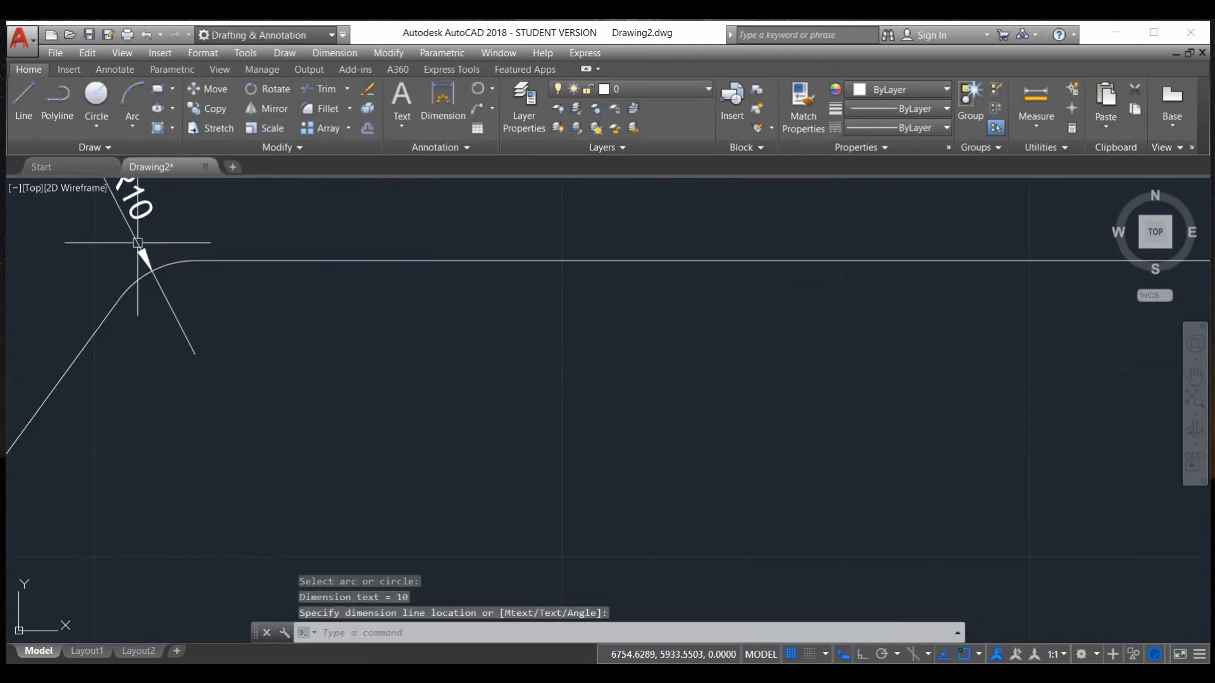
Fillet the square's two upper corners with a radius of 50, using the Multiple option
{"action": "scroll", "coordinate": [222, 358], "scroll_direction": "down", "scroll_amount": 8}
{"action": "scroll", "coordinate": [304, 331], "scroll_direction": "up", "scroll_amount": 6}
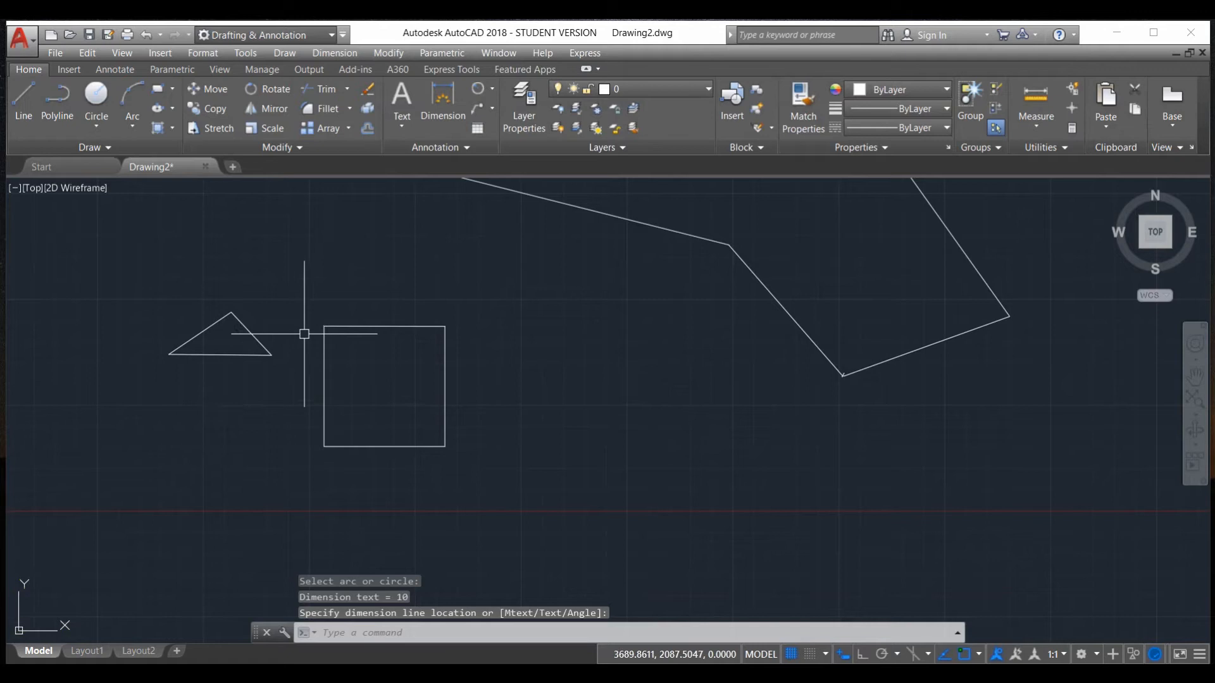
{"action": "scroll", "coordinate": [368, 323], "scroll_direction": "down", "scroll_amount": 2}
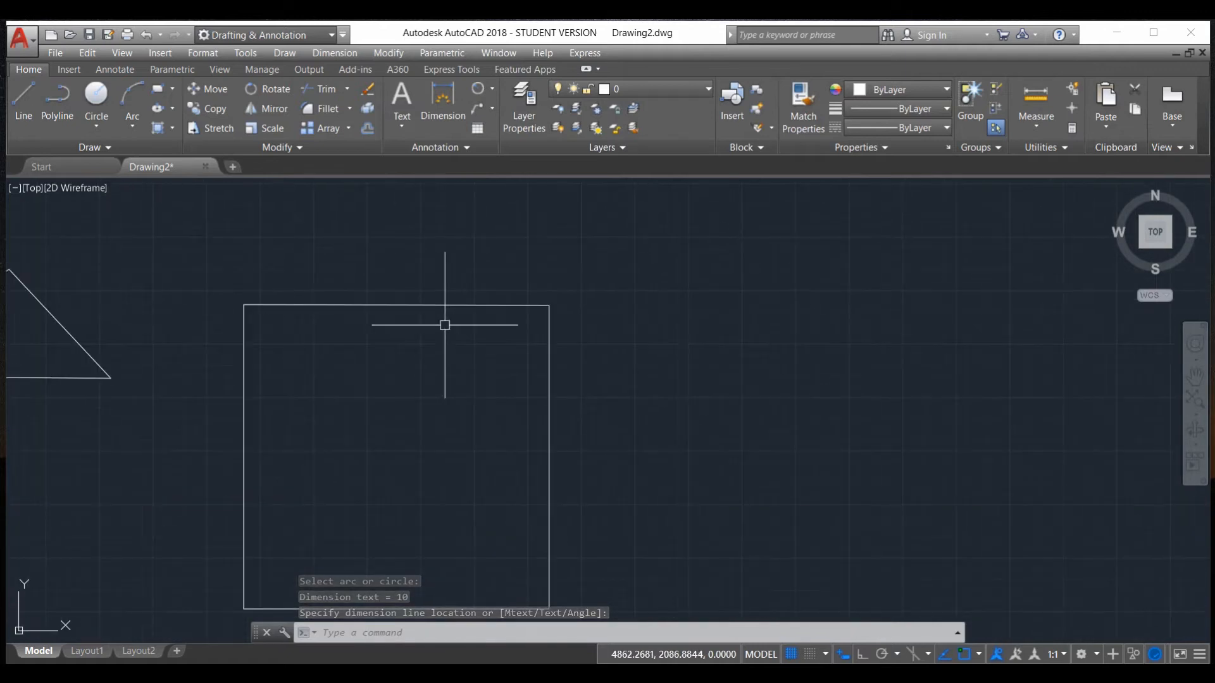
{"action": "key", "text": "Escape"}
{"action": "type", "text": "fi"}
{"action": "key", "text": "Return"}
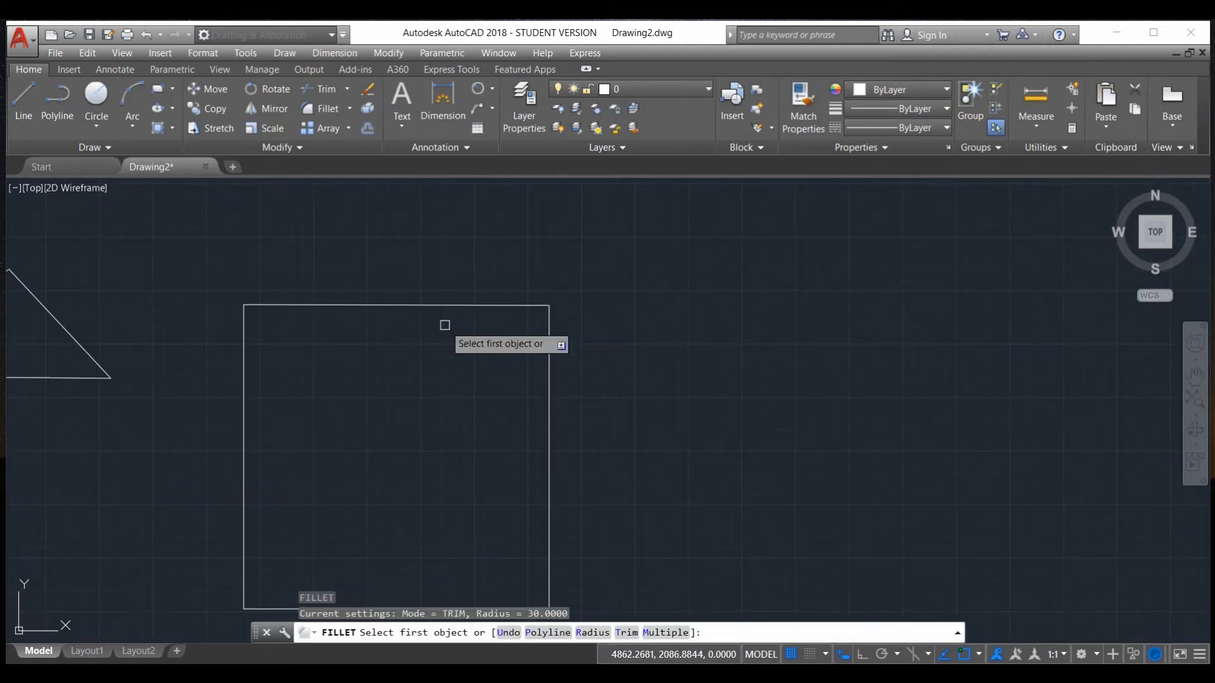
{"action": "left_click", "coordinate": [593, 632]}
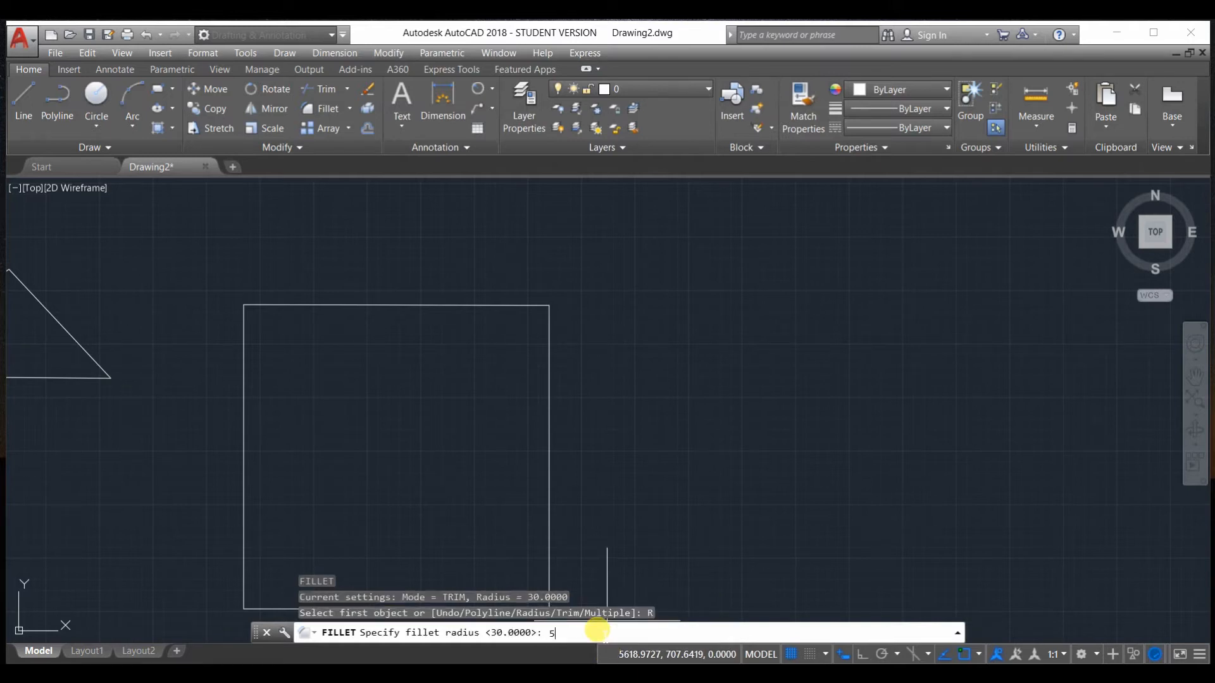
{"action": "type", "text": "50"}
{"action": "key", "text": "Return"}
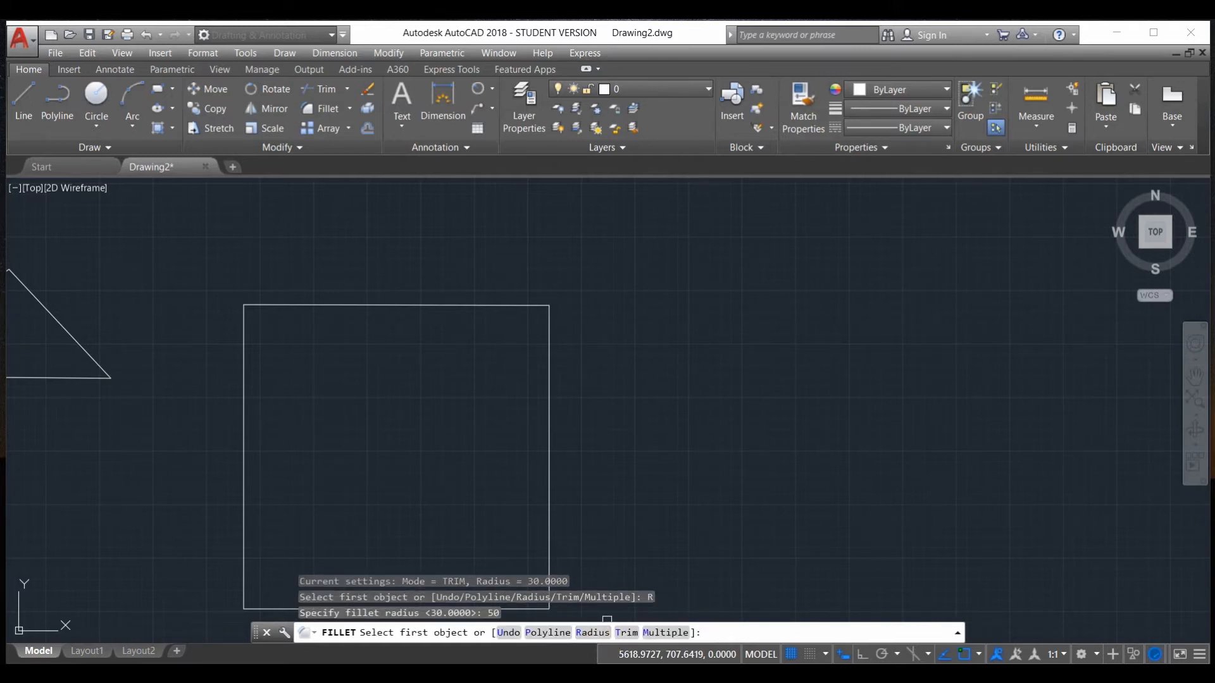
{"action": "left_click", "coordinate": [666, 630]}
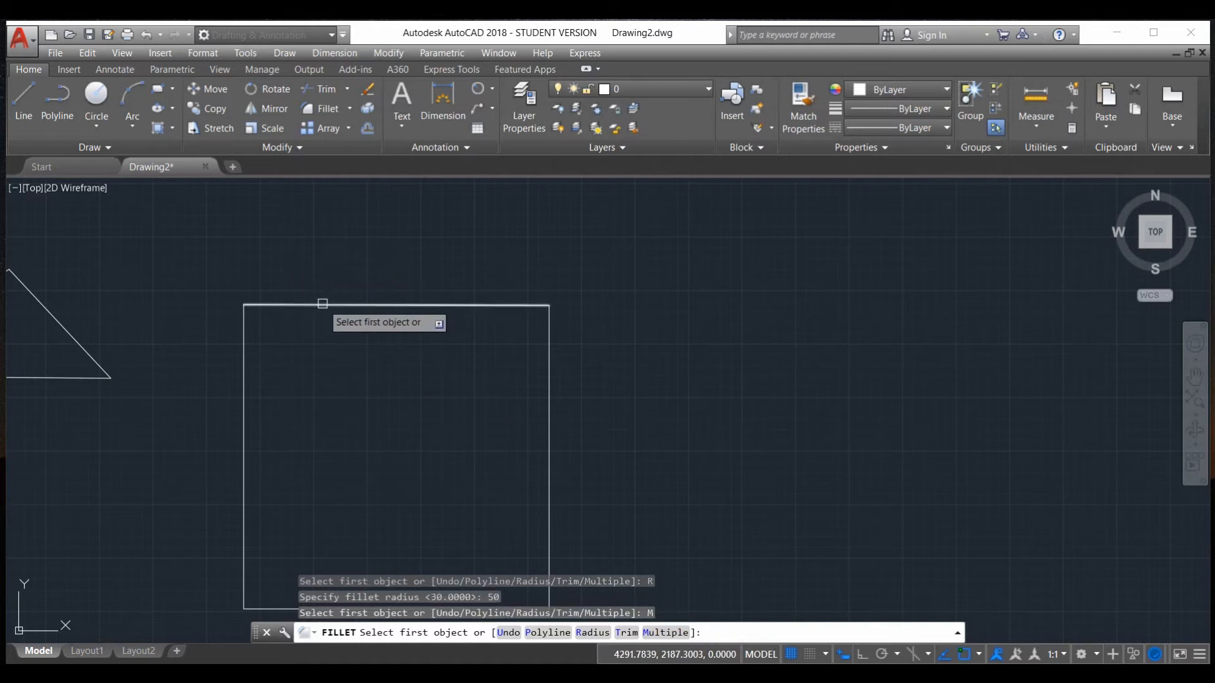
{"action": "left_click", "coordinate": [320, 305]}
{"action": "left_click", "coordinate": [246, 372]}
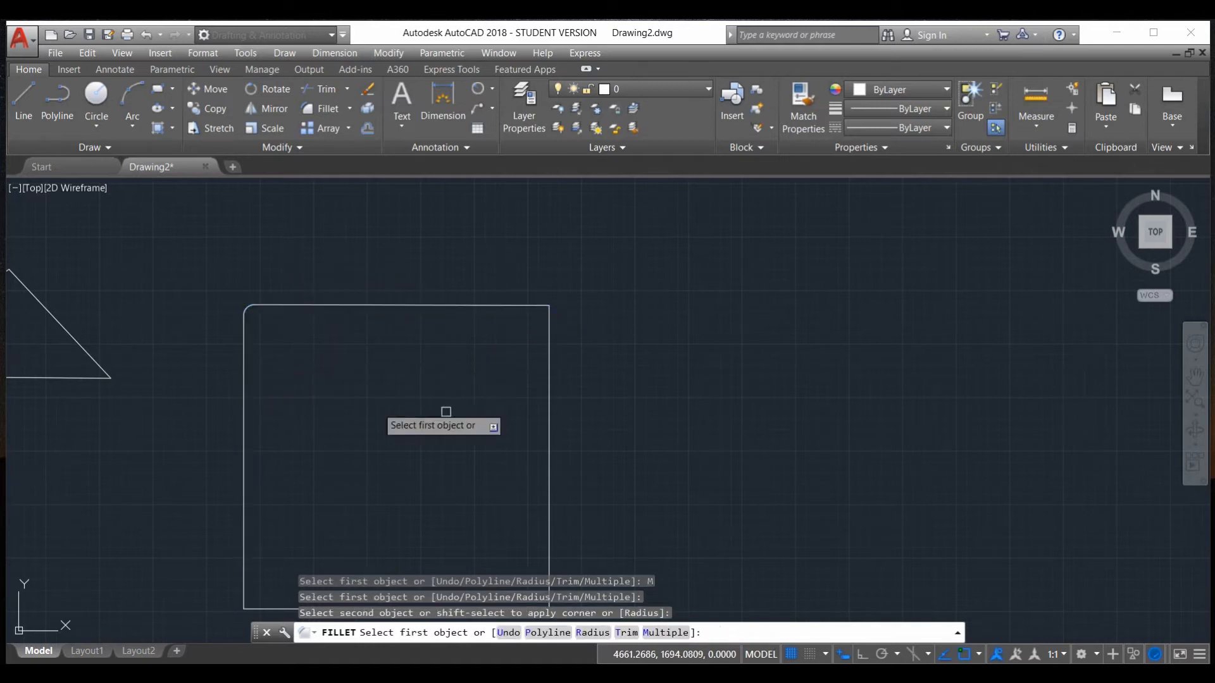
{"action": "left_click", "coordinate": [547, 377]}
{"action": "left_click", "coordinate": [538, 307]}
Fillet the square's two lower corners with the current radius, and end the Fillet command
{"action": "scroll", "coordinate": [496, 344], "scroll_direction": "down", "scroll_amount": 2}
{"action": "left_click", "coordinate": [336, 475]}
{"action": "left_click", "coordinate": [365, 511]}
{"action": "left_click", "coordinate": [527, 482]}
{"action": "left_click", "coordinate": [496, 510]}
{"action": "scroll", "coordinate": [447, 435], "scroll_direction": "up", "scroll_amount": 4}
{"action": "scroll", "coordinate": [446, 430], "scroll_direction": "down", "scroll_amount": 6}
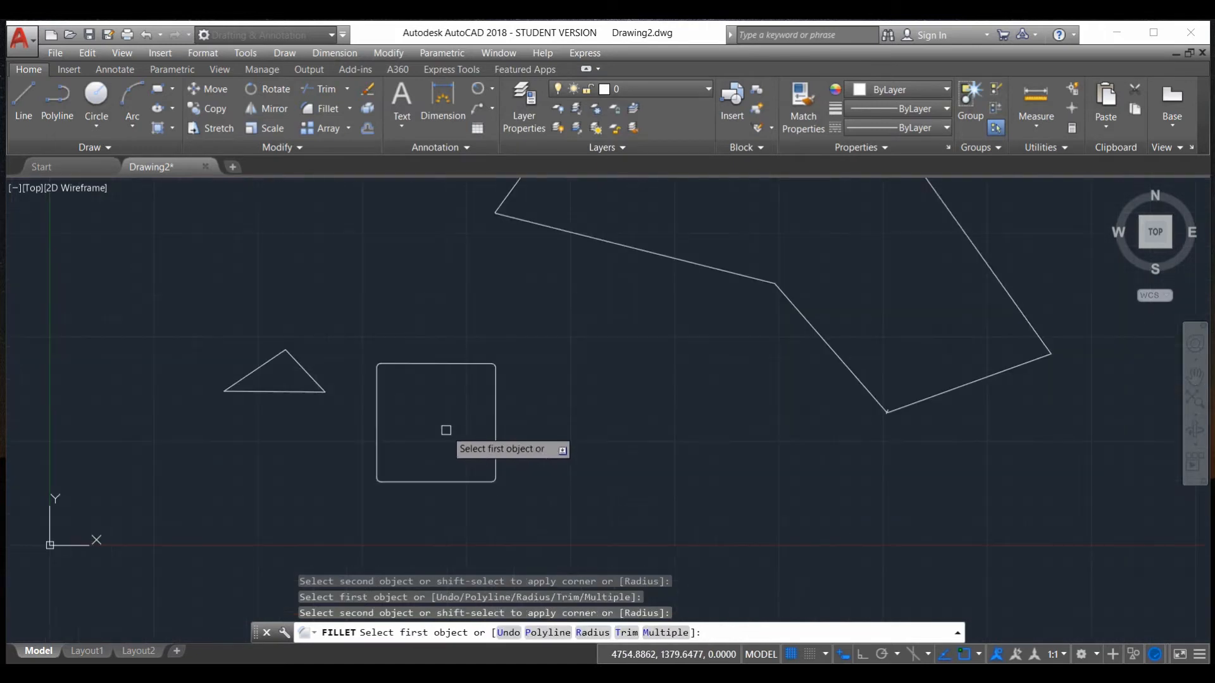
{"action": "key", "text": "Escape"}
Fillet the triangle's lower-right corner, between the base and the right edge, with a radius of 100
{"action": "scroll", "coordinate": [303, 386], "scroll_direction": "up", "scroll_amount": 4}
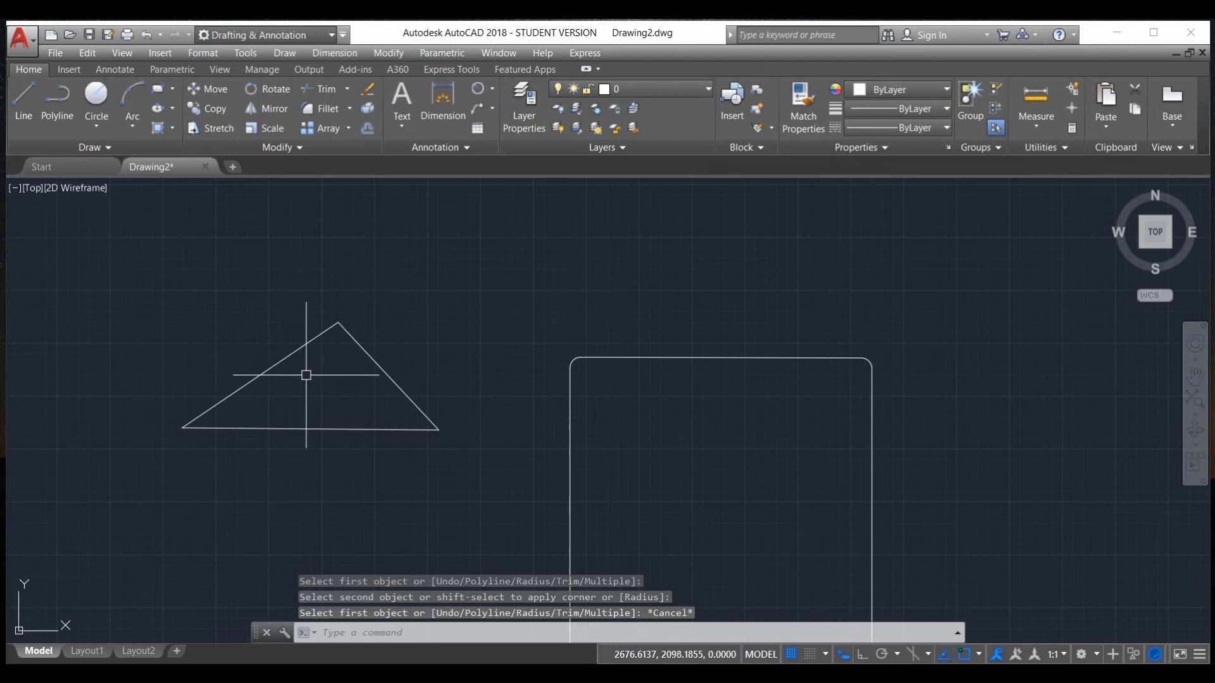
{"action": "type", "text": "f"}
{"action": "key", "text": "Return"}
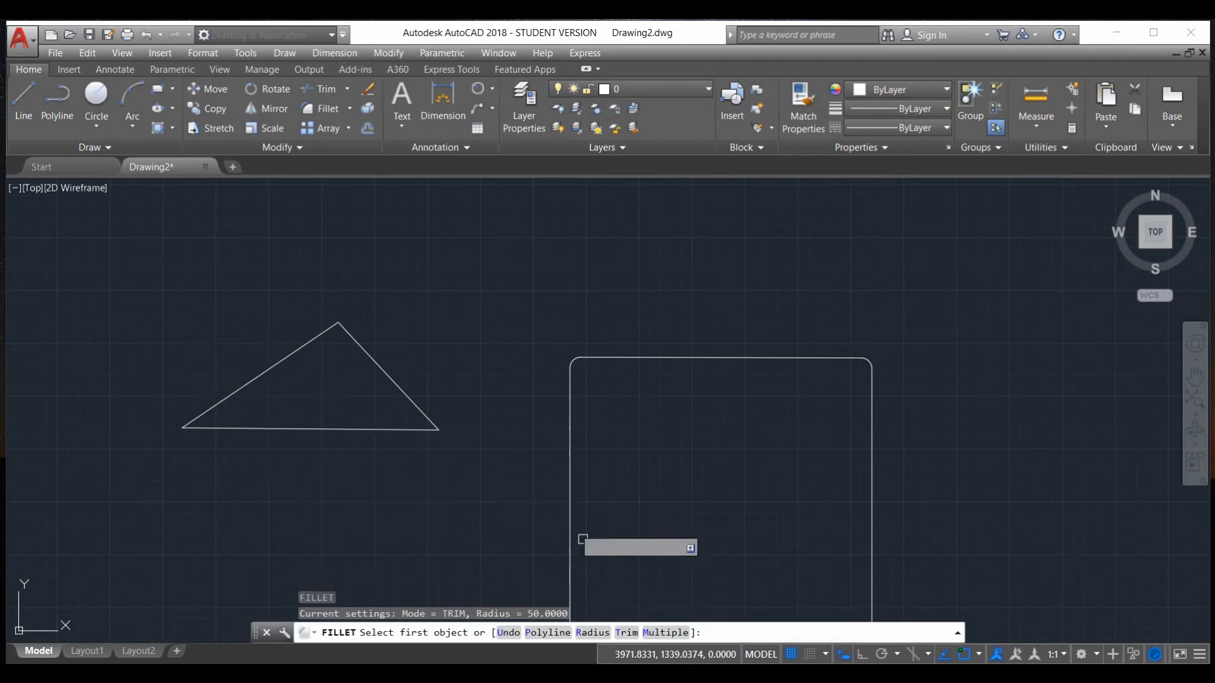
{"action": "left_click", "coordinate": [593, 631]}
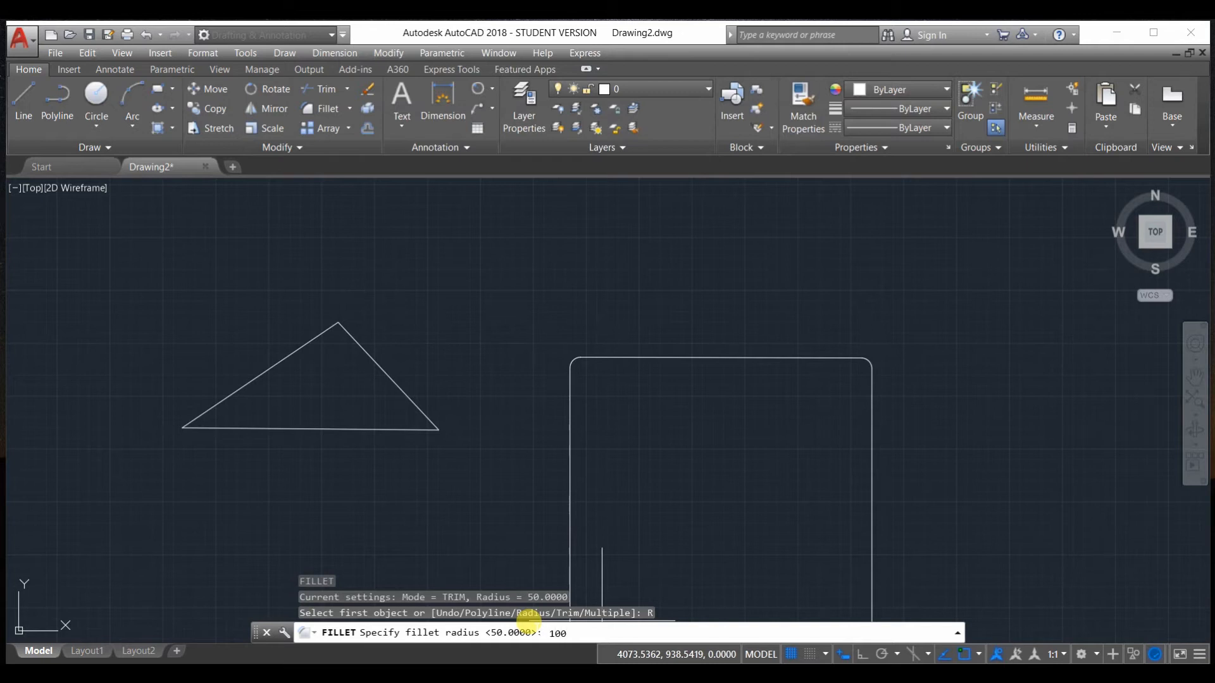
{"action": "key", "text": "Return"}
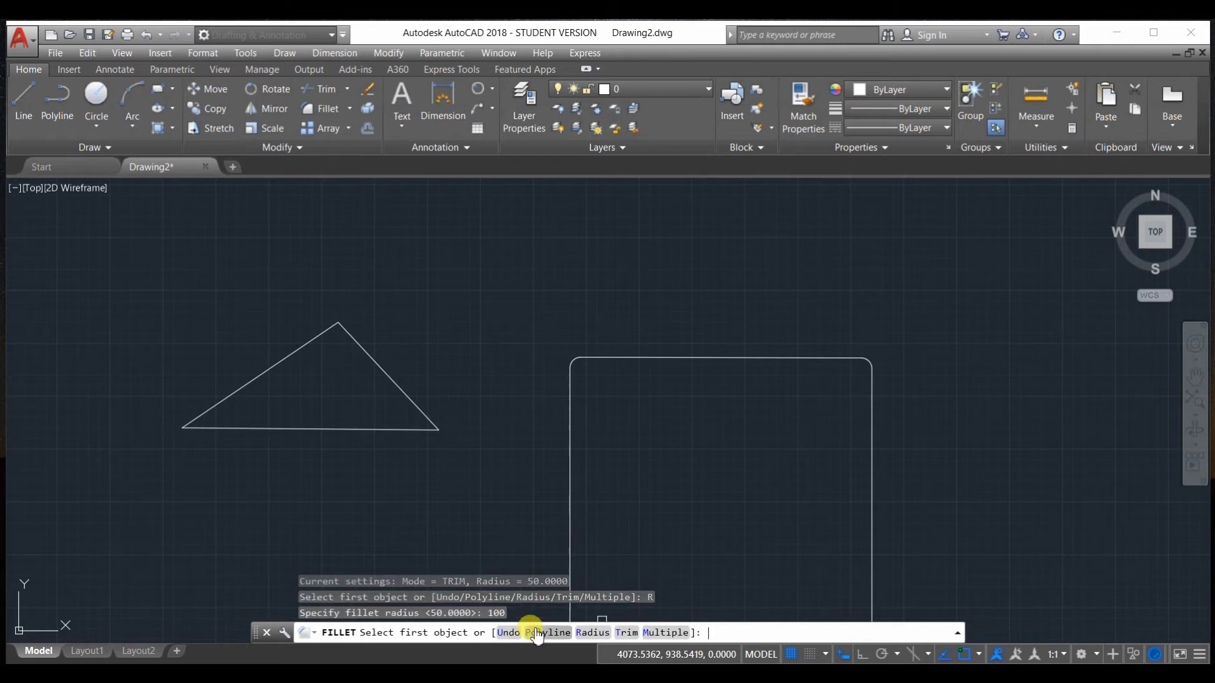
{"action": "left_click", "coordinate": [361, 429]}
{"action": "left_click", "coordinate": [391, 379]}
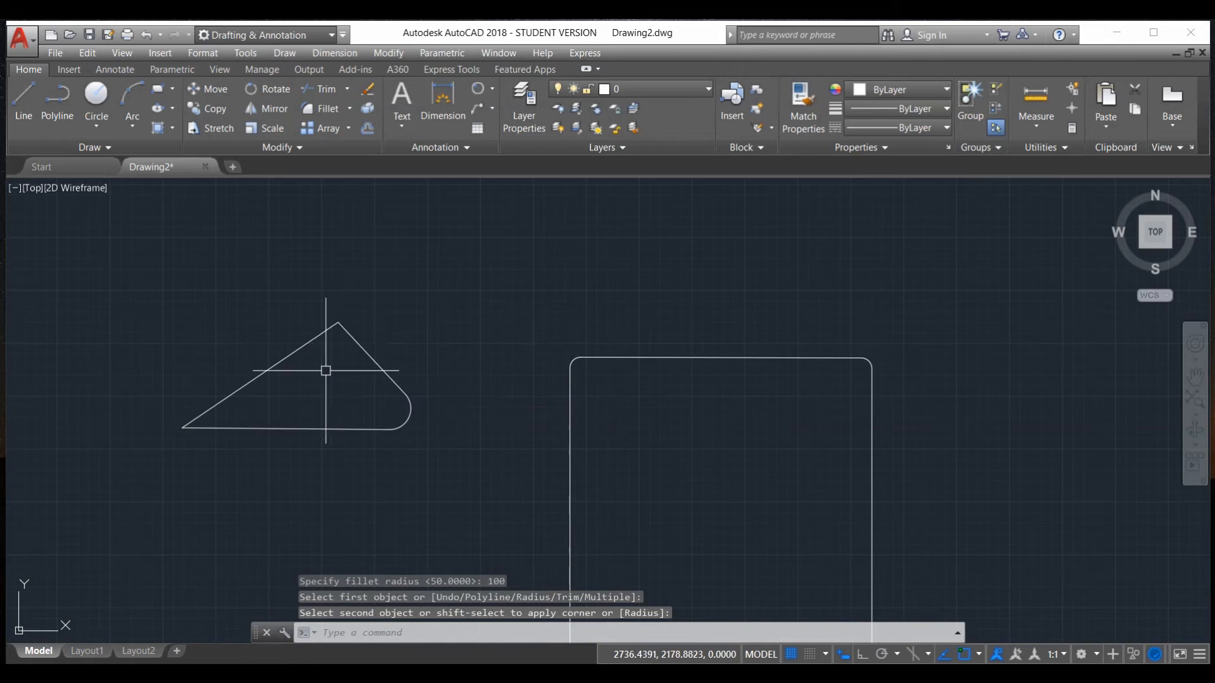
{"action": "scroll", "coordinate": [395, 439], "scroll_direction": "down", "scroll_amount": 6}
{"action": "scroll", "coordinate": [397, 390], "scroll_direction": "up", "scroll_amount": 2}
{"action": "scroll", "coordinate": [443, 330], "scroll_direction": "down", "scroll_amount": 5}
{"action": "scroll", "coordinate": [510, 266], "scroll_direction": "up", "scroll_amount": 5}
{"action": "scroll", "coordinate": [344, 370], "scroll_direction": "down", "scroll_amount": 4}
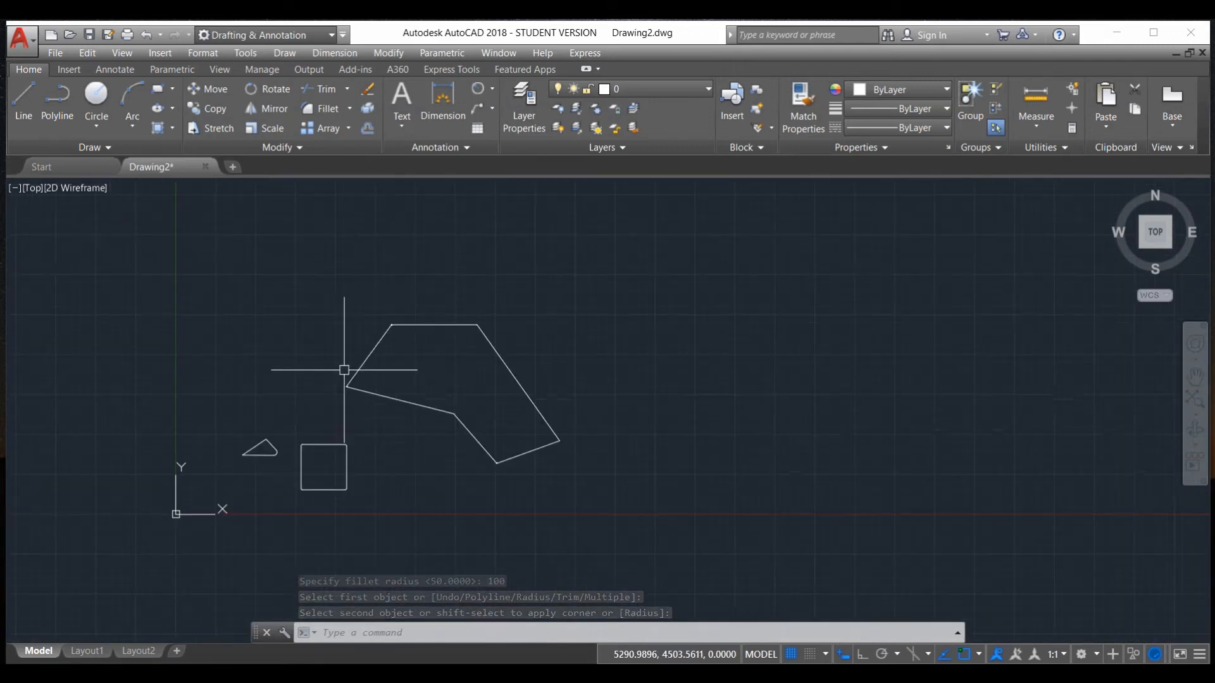
{"action": "left_click", "coordinate": [640, 567]}
{"action": "left_click", "coordinate": [143, 295]}
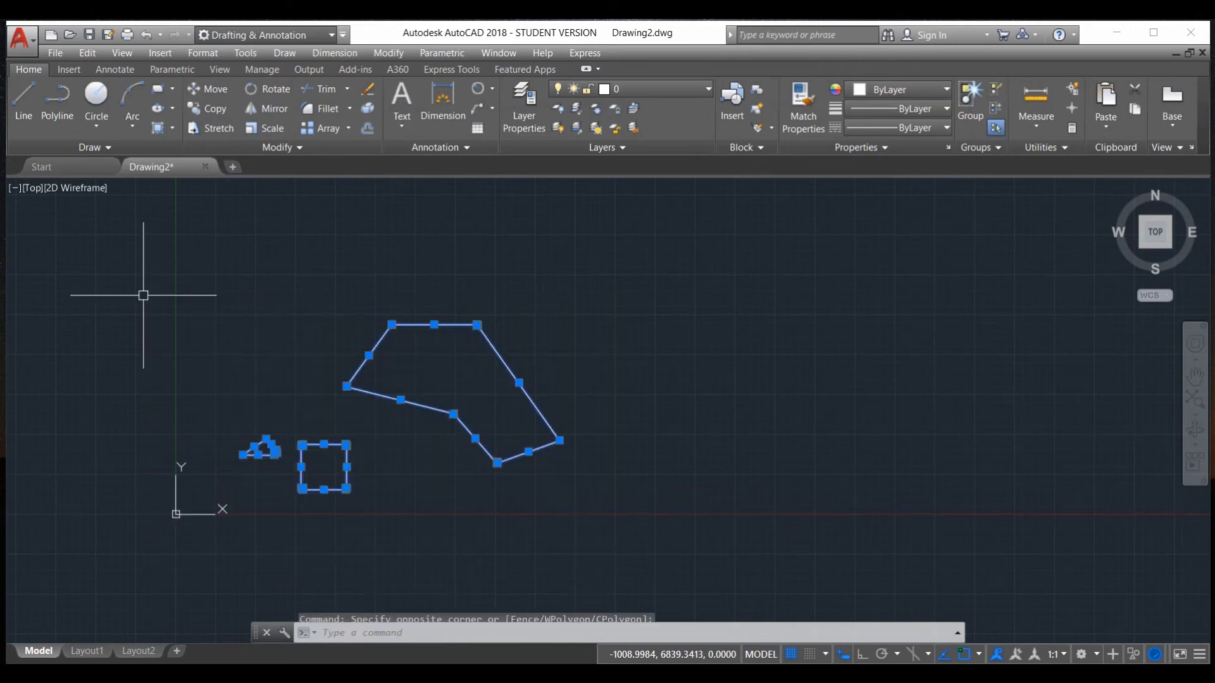
{"action": "key", "text": "Escape"}
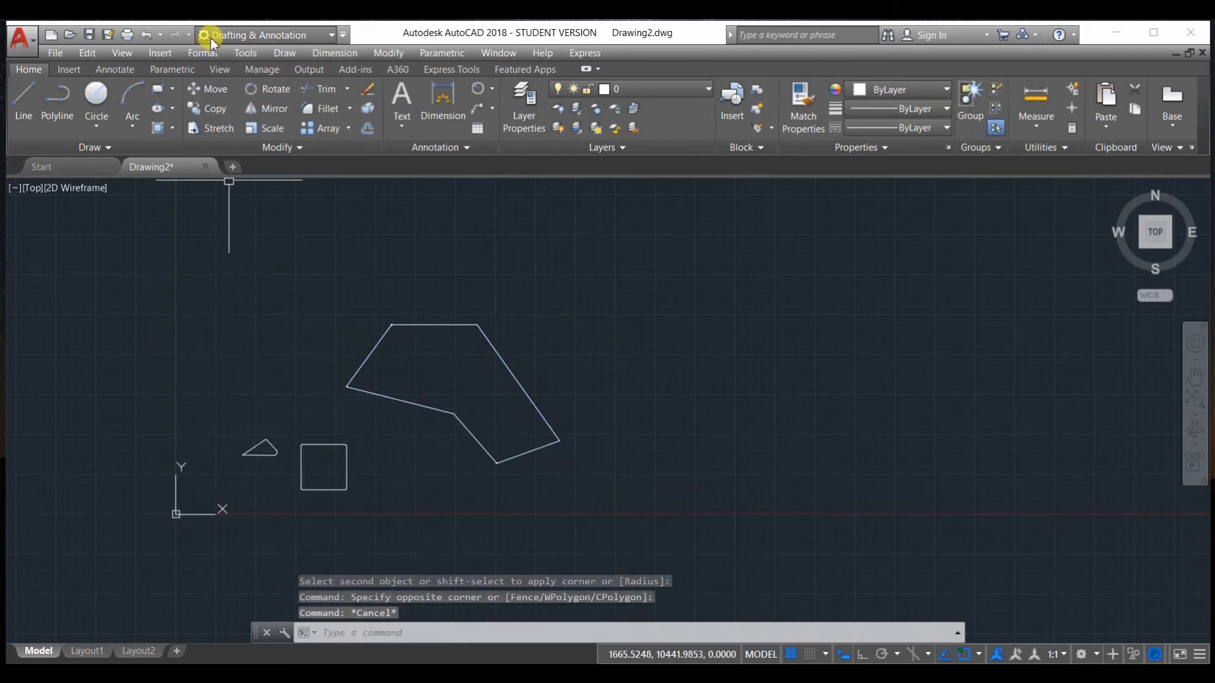
Undo the recent fillets on the triangle, square and six-sided polygon, together with the radius dimensions
{"action": "left_click", "coordinate": [148, 35]}
{"action": "left_click", "coordinate": [148, 37]}
{"action": "left_click", "coordinate": [148, 37]}
{"action": "left_click", "coordinate": [150, 44]}
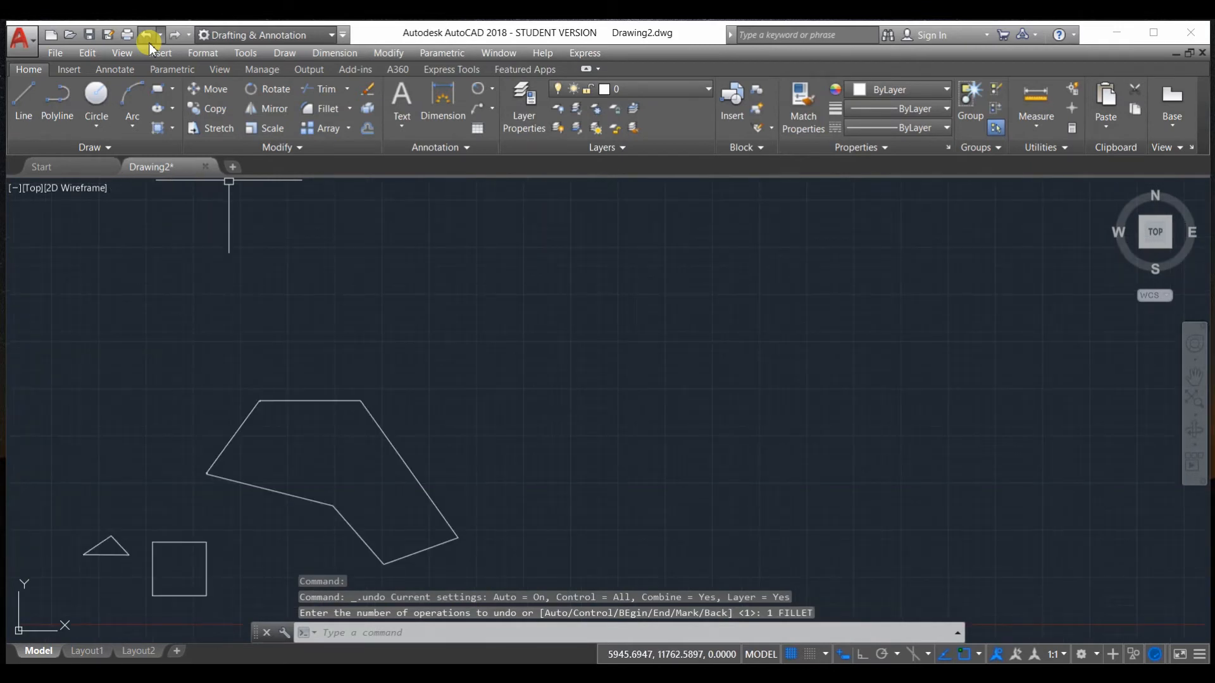
Chamfer the square's upper-left corner with first and second distances of 30, picking the left edge and the upper edge
{"action": "scroll", "coordinate": [222, 518], "scroll_direction": "up", "scroll_amount": 4}
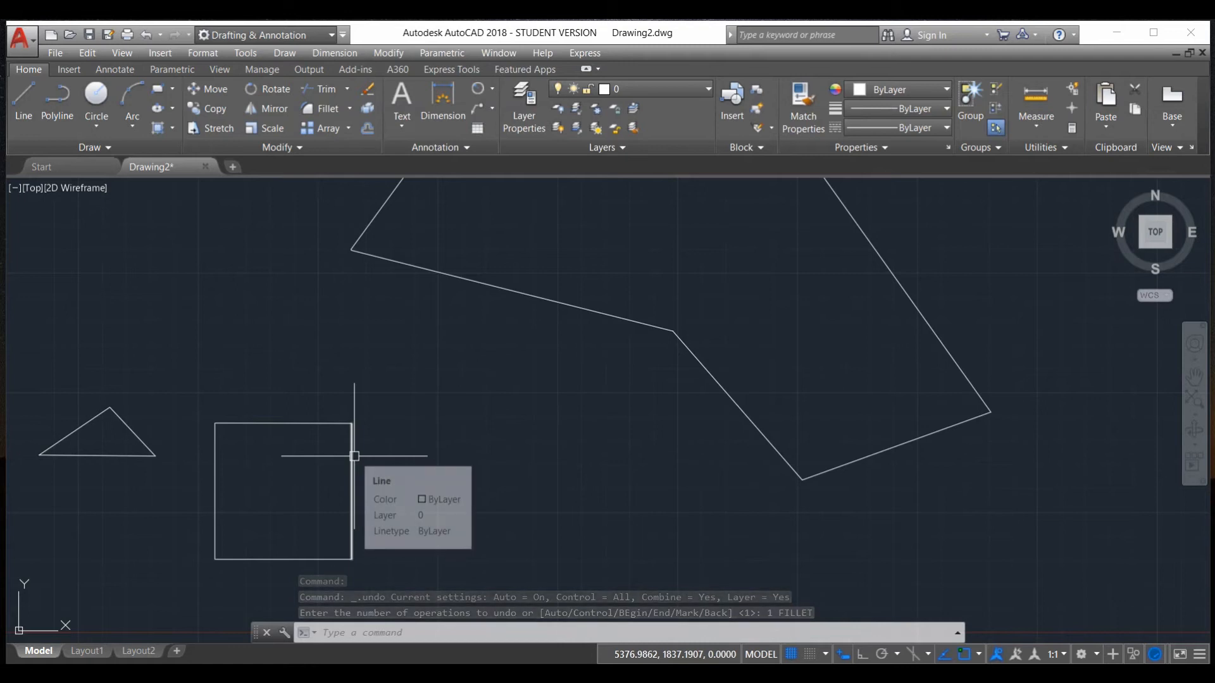
{"action": "scroll", "coordinate": [352, 455], "scroll_direction": "down", "scroll_amount": 2}
{"action": "type", "text": "c"}
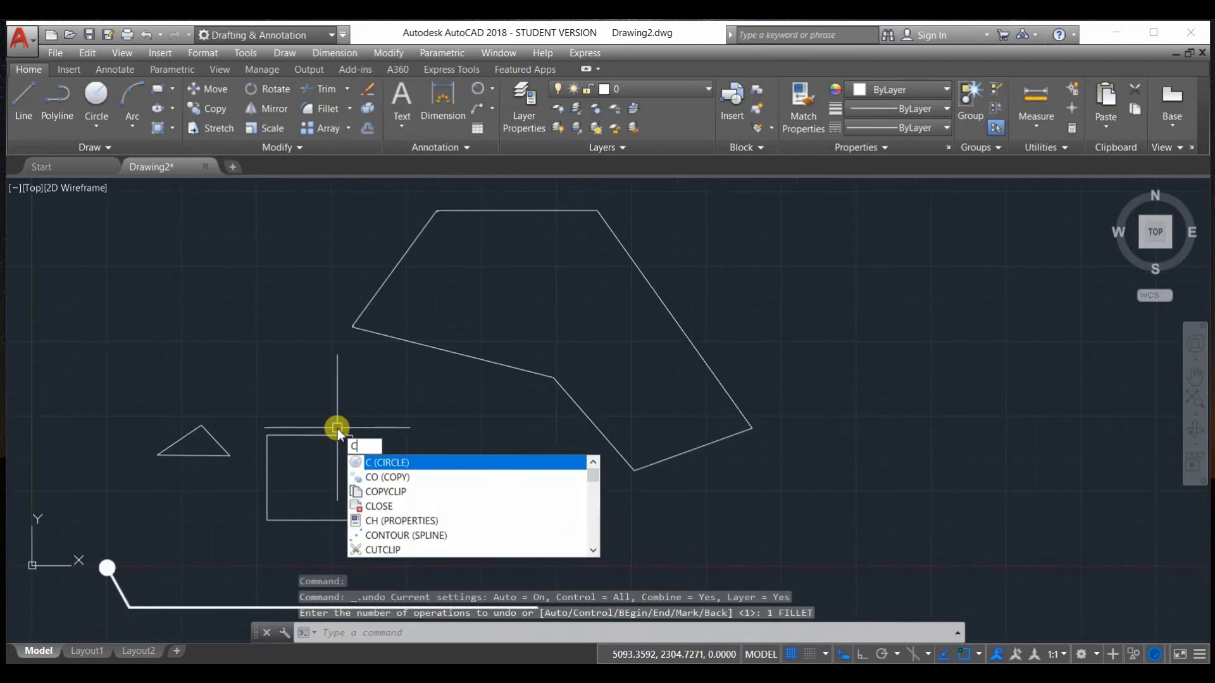
{"action": "type", "text": "h"}
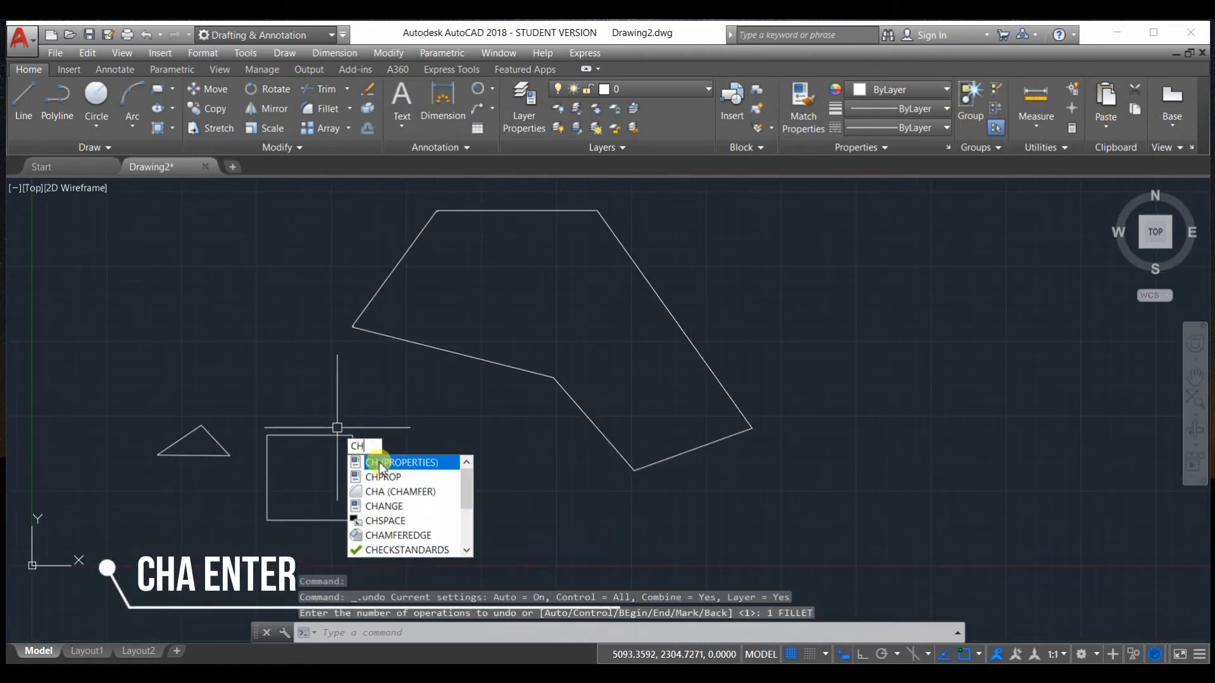
{"action": "type", "text": "a"}
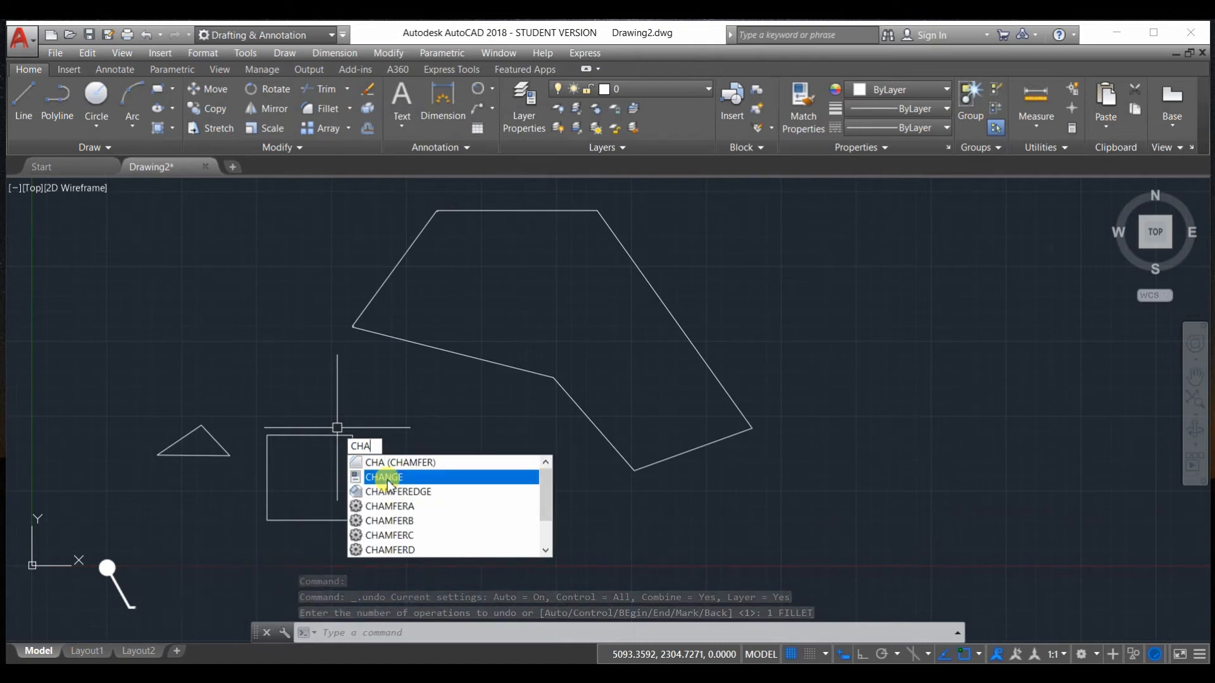
{"action": "key", "text": "Return"}
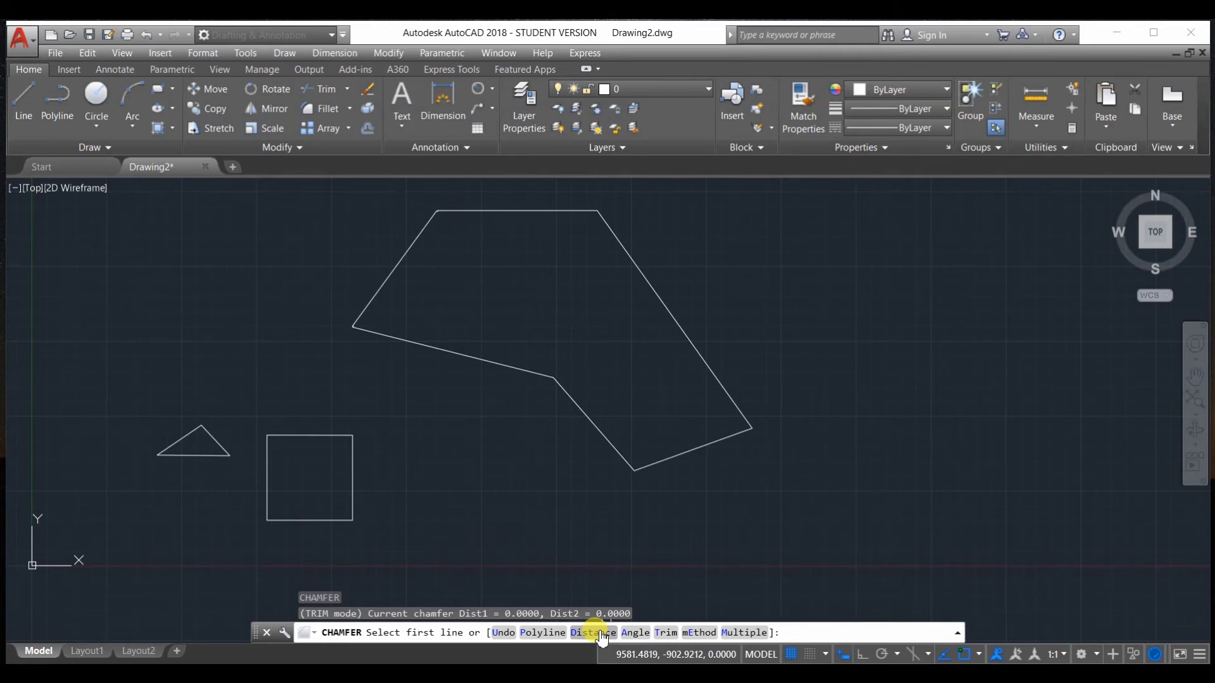
{"action": "key", "text": "Return"}
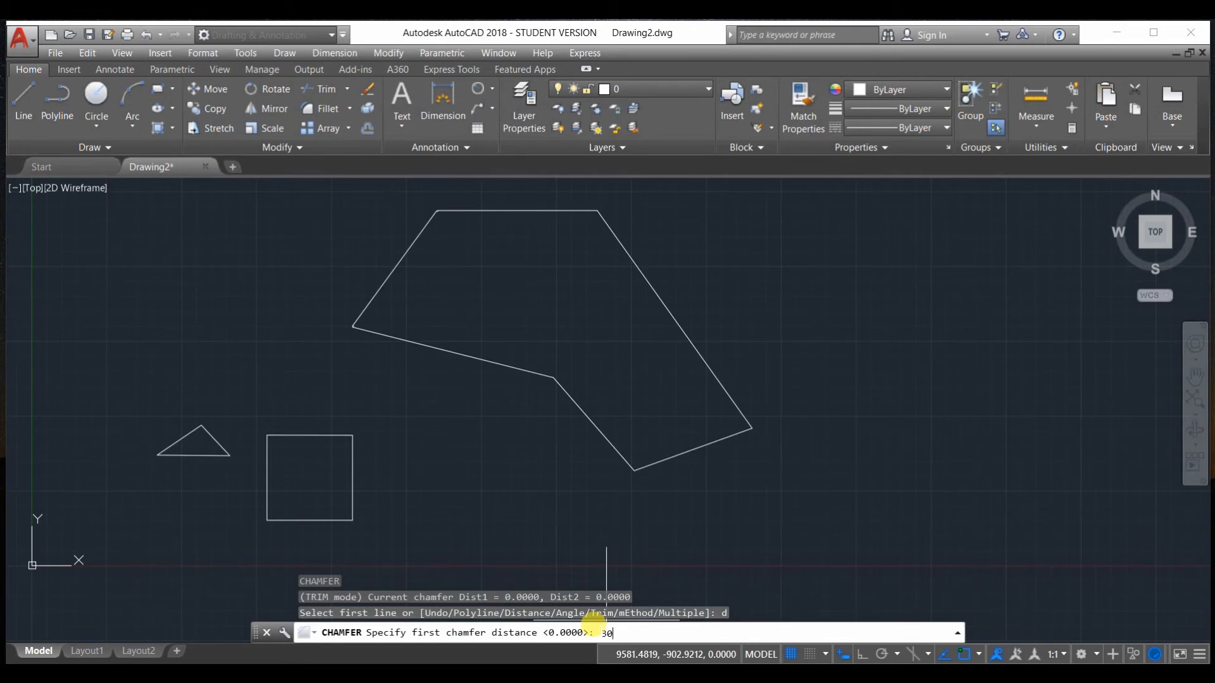
{"action": "key", "text": "Return"}
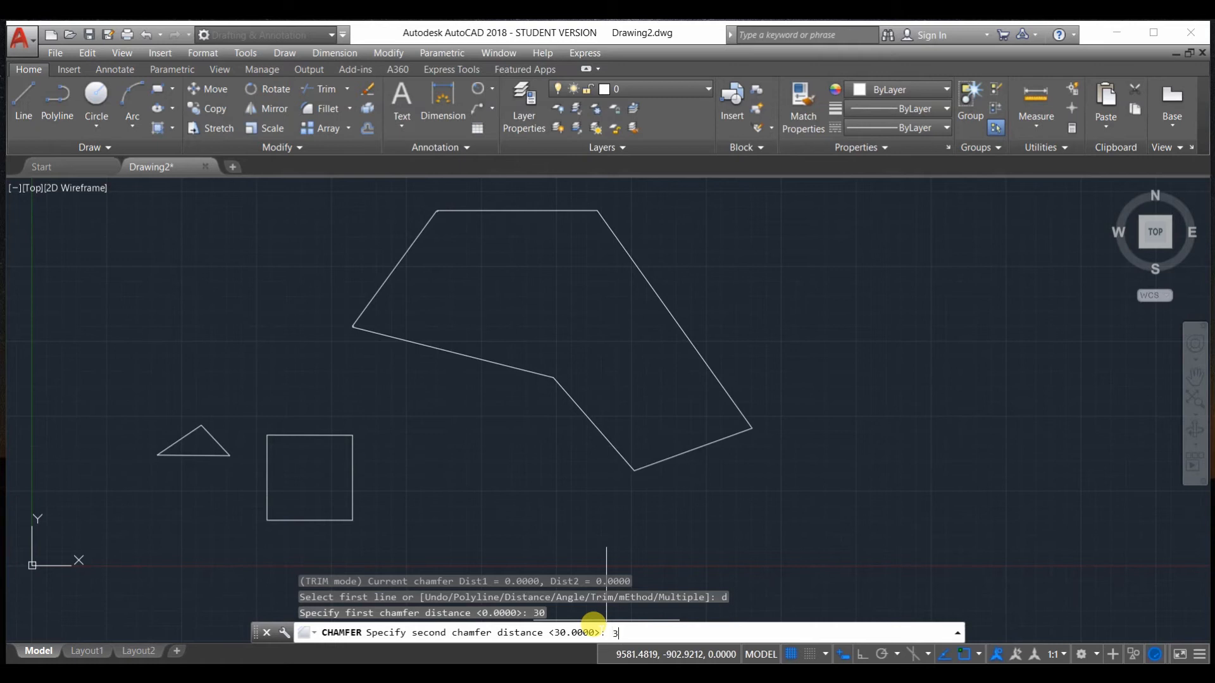
{"action": "key", "text": "Return"}
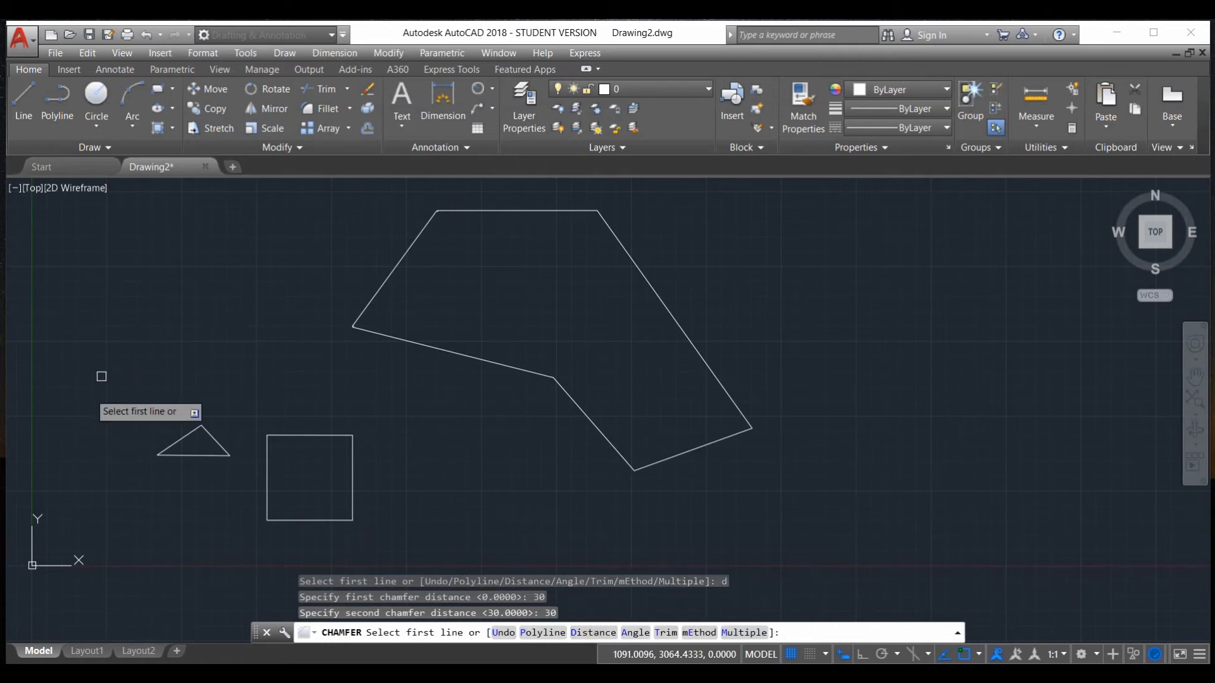
{"action": "left_click", "coordinate": [263, 485]}
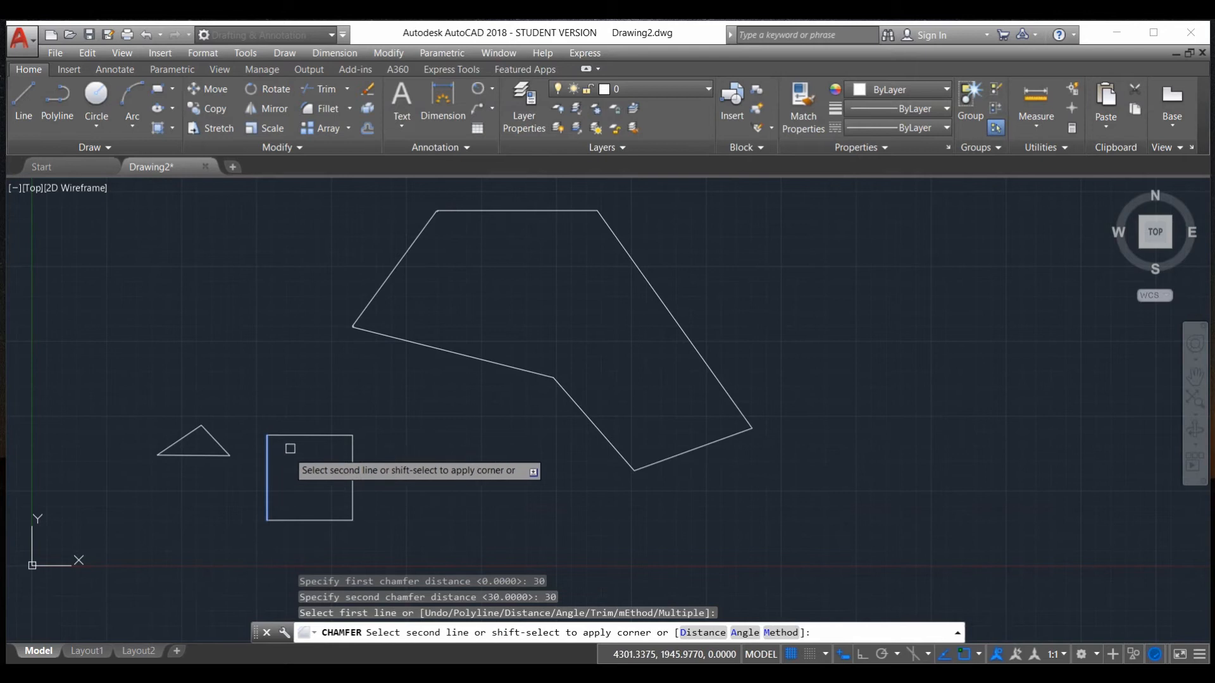
{"action": "left_click", "coordinate": [288, 435]}
{"action": "scroll", "coordinate": [240, 432], "scroll_direction": "up", "scroll_amount": 5}
{"action": "scroll", "coordinate": [329, 454], "scroll_direction": "down", "scroll_amount": 4}
{"action": "left_click", "coordinate": [466, 495]}
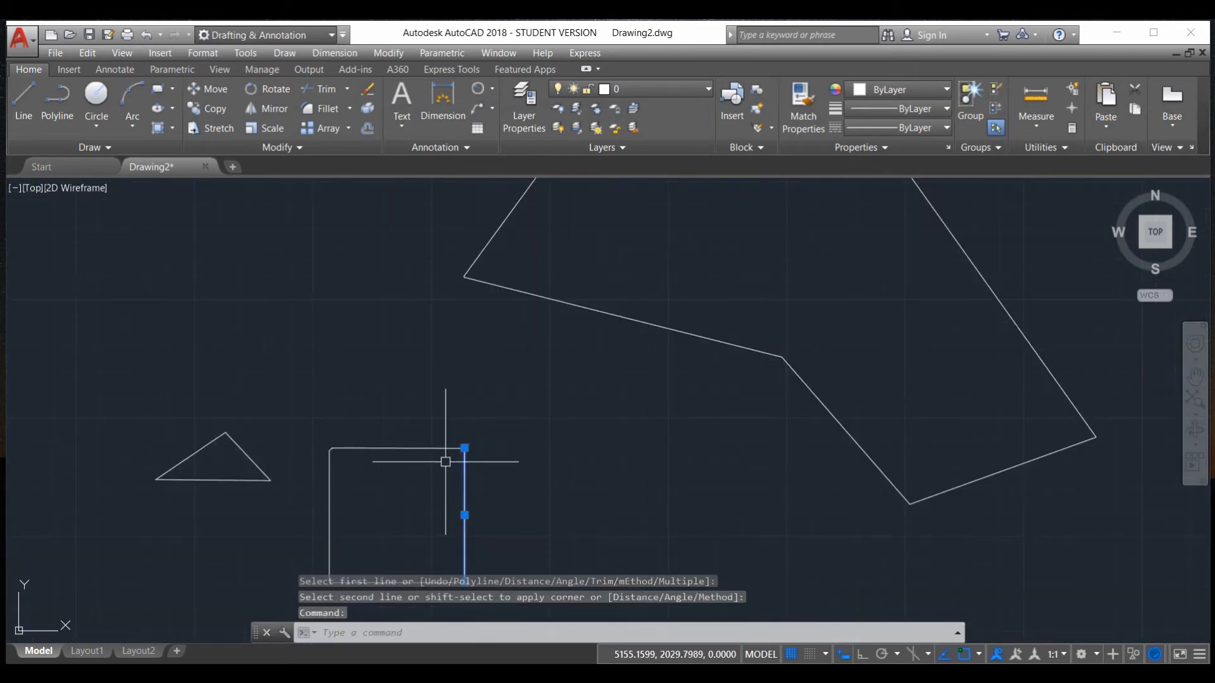
{"action": "left_click", "coordinate": [445, 449]}
{"action": "scroll", "coordinate": [436, 454], "scroll_direction": "down", "scroll_amount": 6}
{"action": "scroll", "coordinate": [427, 472], "scroll_direction": "up", "scroll_amount": 5}
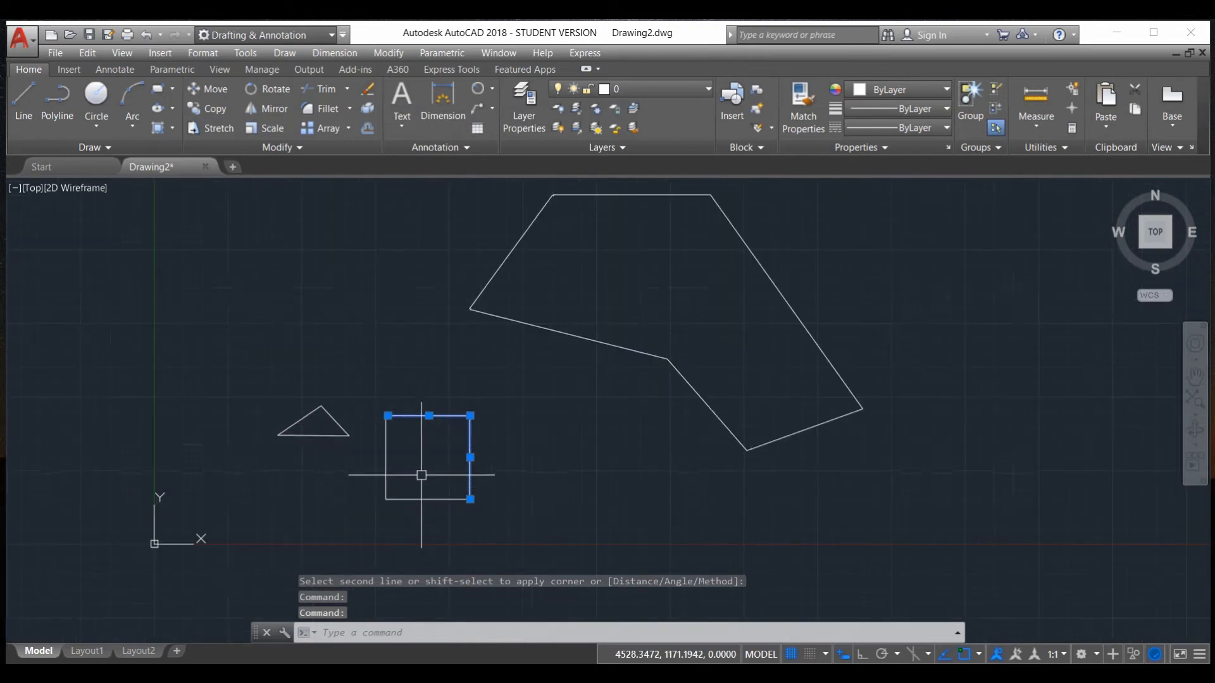
{"action": "key", "text": "Escape"}
Add a horizontal linear dimension above the chamfer at the square's upper-left corner, between the chamfer's two endpoints
{"action": "scroll", "coordinate": [300, 449], "scroll_direction": "up", "scroll_amount": 8}
{"action": "scroll", "coordinate": [634, 383], "scroll_direction": "down", "scroll_amount": 6}
{"action": "scroll", "coordinate": [634, 384], "scroll_direction": "up", "scroll_amount": 6}
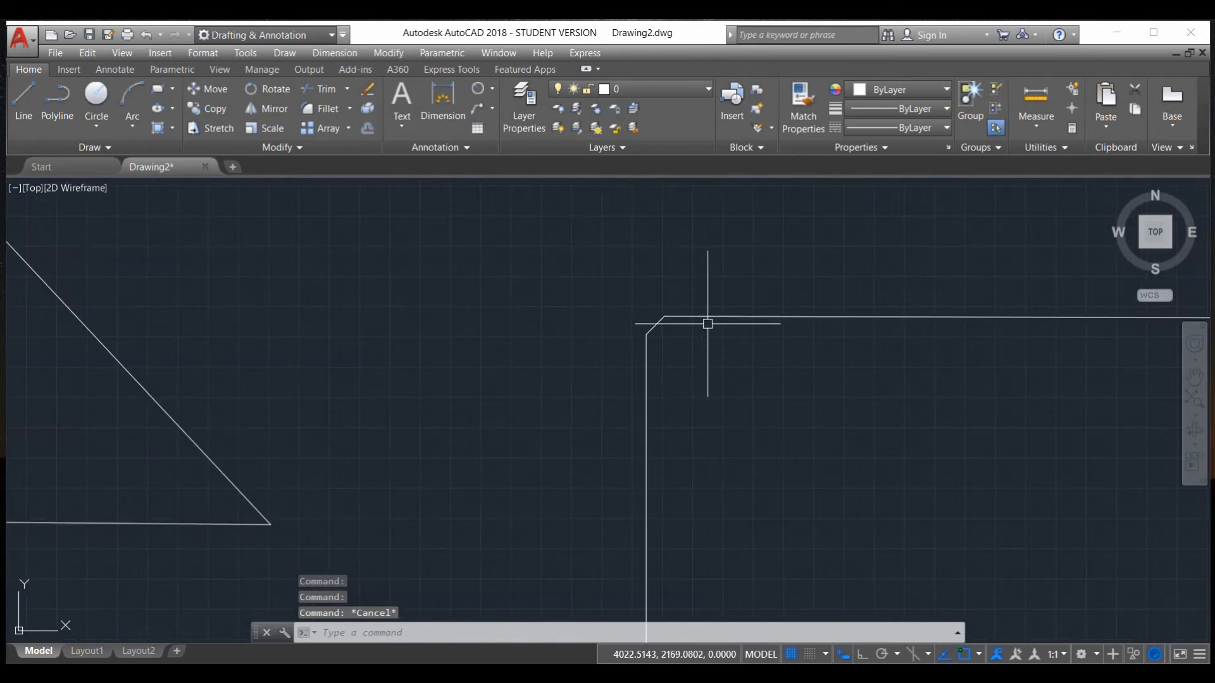
{"action": "left_click", "coordinate": [494, 94]}
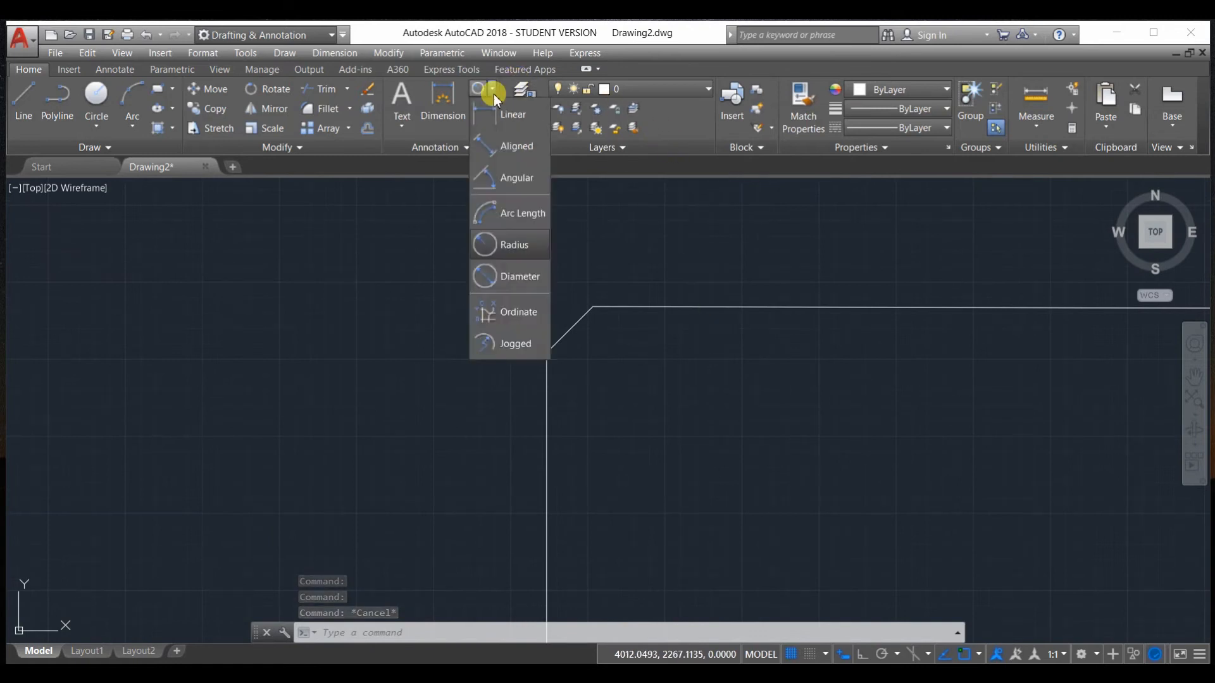
{"action": "left_click", "coordinate": [500, 146]}
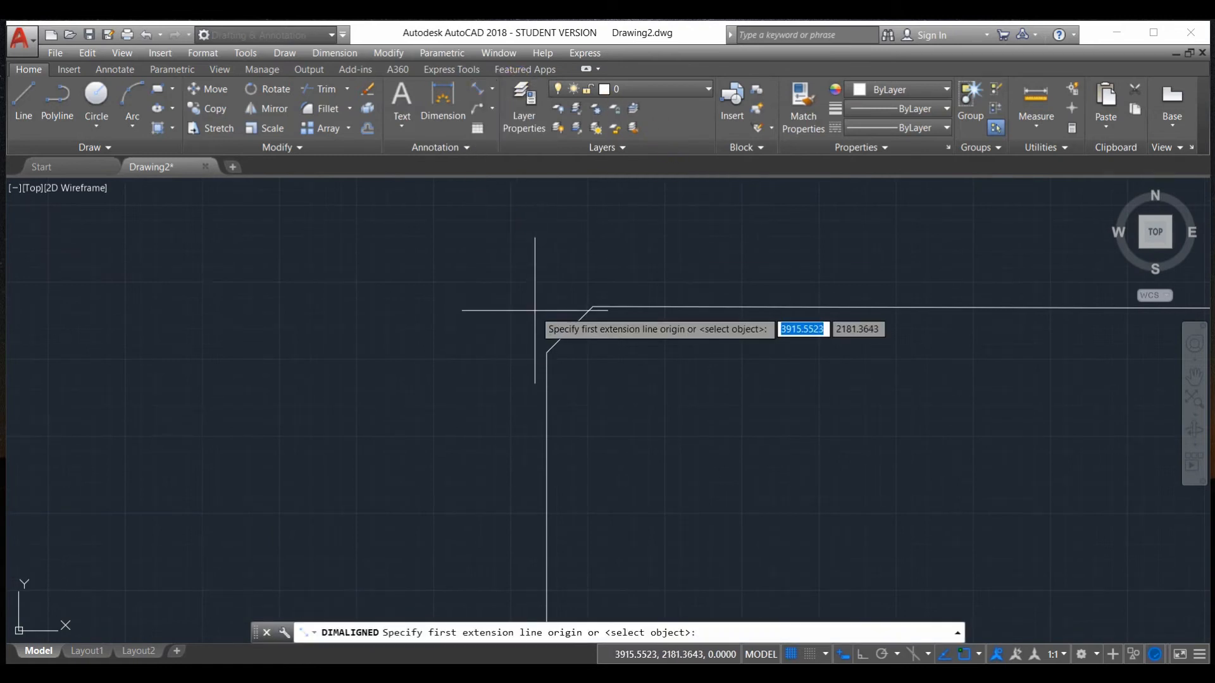
{"action": "left_click", "coordinate": [496, 94]}
{"action": "left_click", "coordinate": [507, 109]}
{"action": "left_click", "coordinate": [547, 353]}
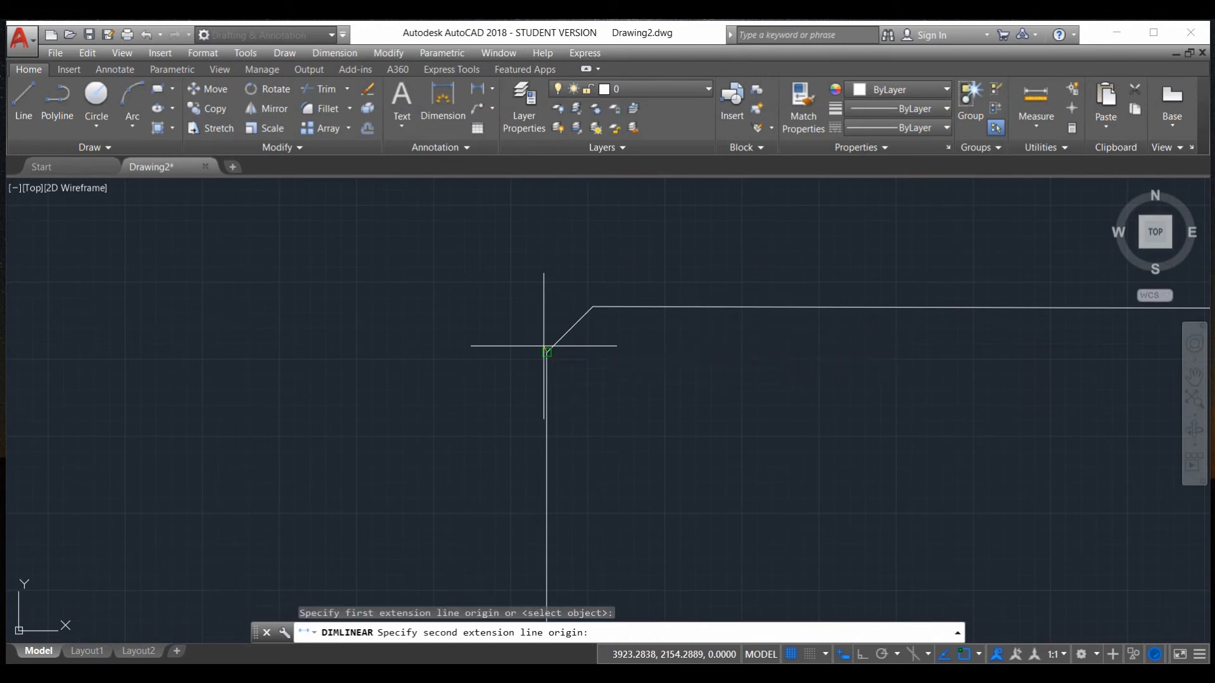
{"action": "left_click", "coordinate": [589, 308]}
{"action": "left_click", "coordinate": [571, 289]}
Examine the dimensioned chamfer at the square's upper-left corner up close and in relation to the whole square
{"action": "scroll", "coordinate": [571, 288], "scroll_direction": "up", "scroll_amount": 8}
{"action": "scroll", "coordinate": [447, 244], "scroll_direction": "down", "scroll_amount": 4}
{"action": "scroll", "coordinate": [399, 244], "scroll_direction": "up", "scroll_amount": 6}
{"action": "scroll", "coordinate": [395, 251], "scroll_direction": "down", "scroll_amount": 9}
{"action": "scroll", "coordinate": [402, 254], "scroll_direction": "up", "scroll_amount": 2}
{"action": "scroll", "coordinate": [396, 271], "scroll_direction": "down", "scroll_amount": 9}
{"action": "scroll", "coordinate": [374, 298], "scroll_direction": "up", "scroll_amount": 2}
{"action": "scroll", "coordinate": [415, 310], "scroll_direction": "up", "scroll_amount": 2}
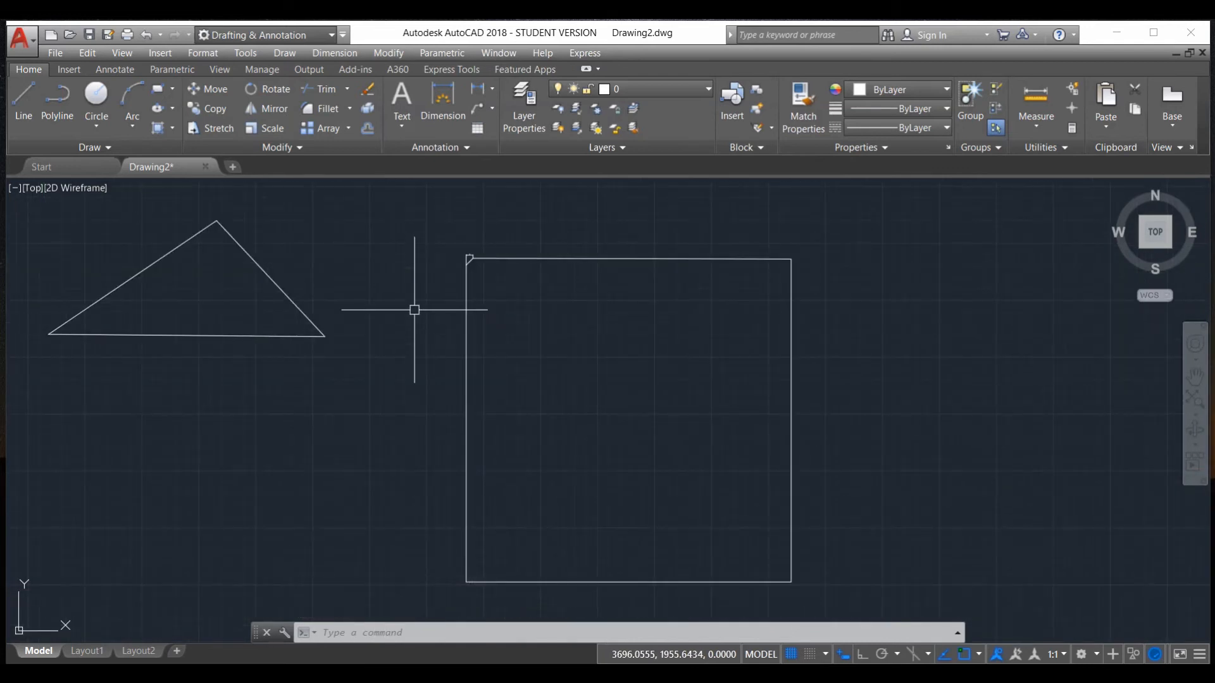
{"action": "scroll", "coordinate": [445, 278], "scroll_direction": "up", "scroll_amount": 7}
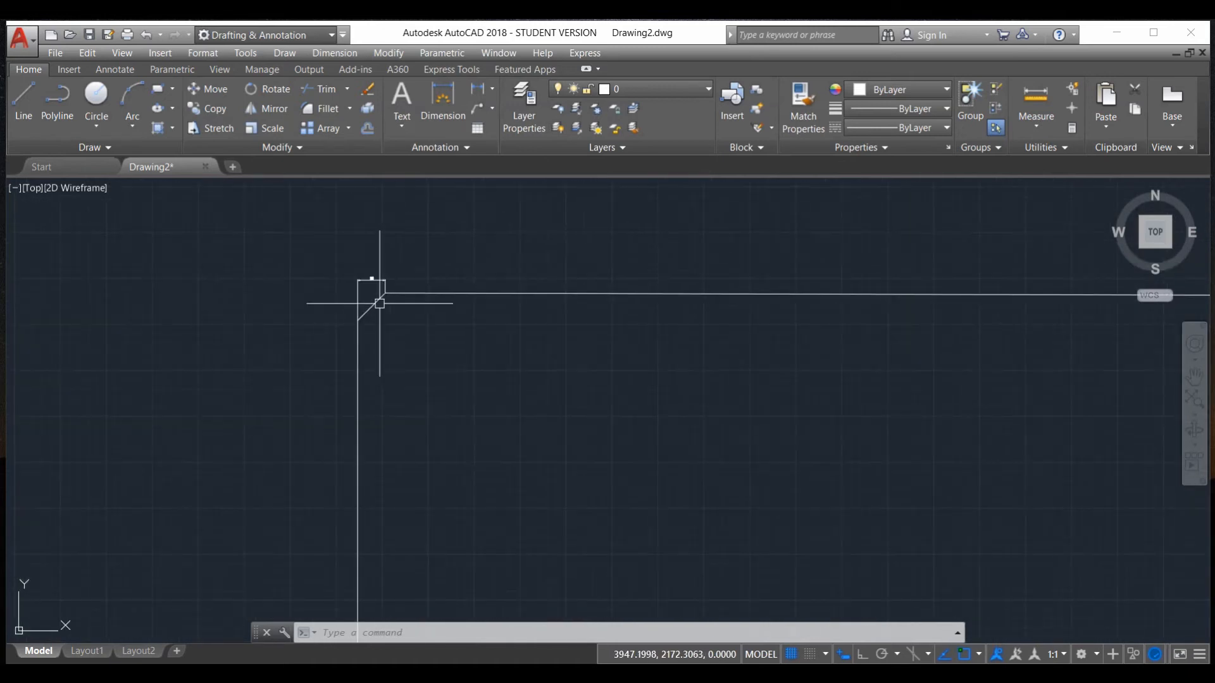
{"action": "type", "text": "h"}
{"action": "key", "text": "Return"}
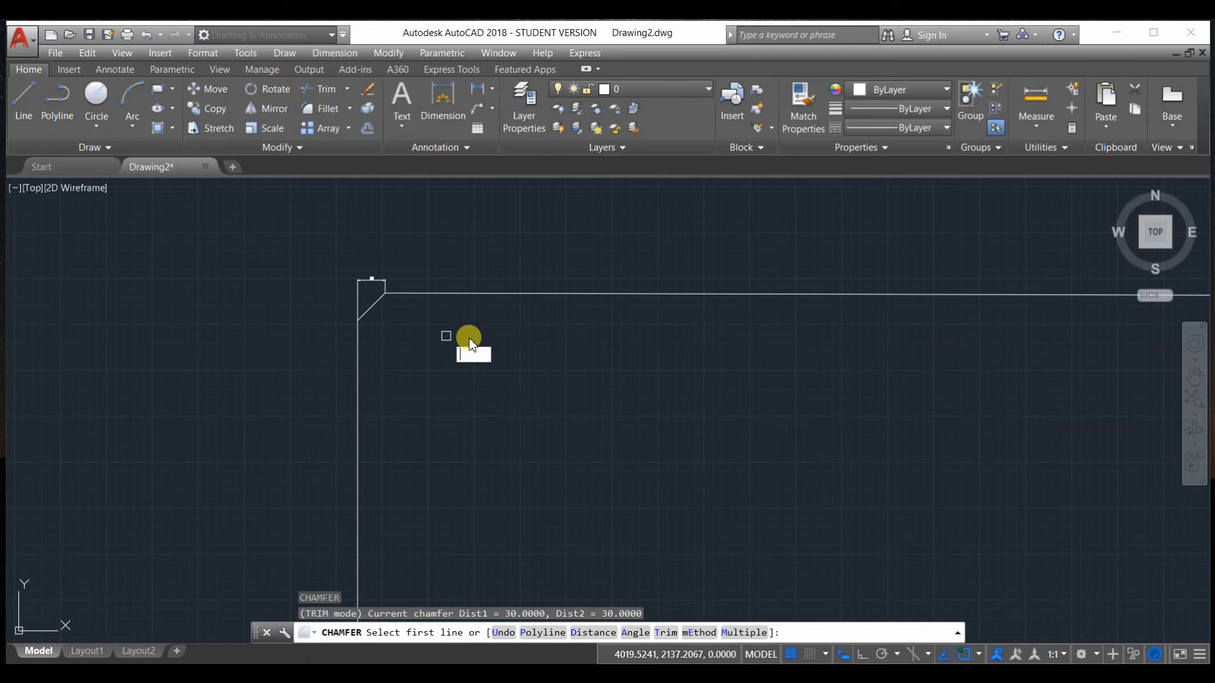
{"action": "key", "text": "Escape"}
{"action": "type", "text": "cha"}
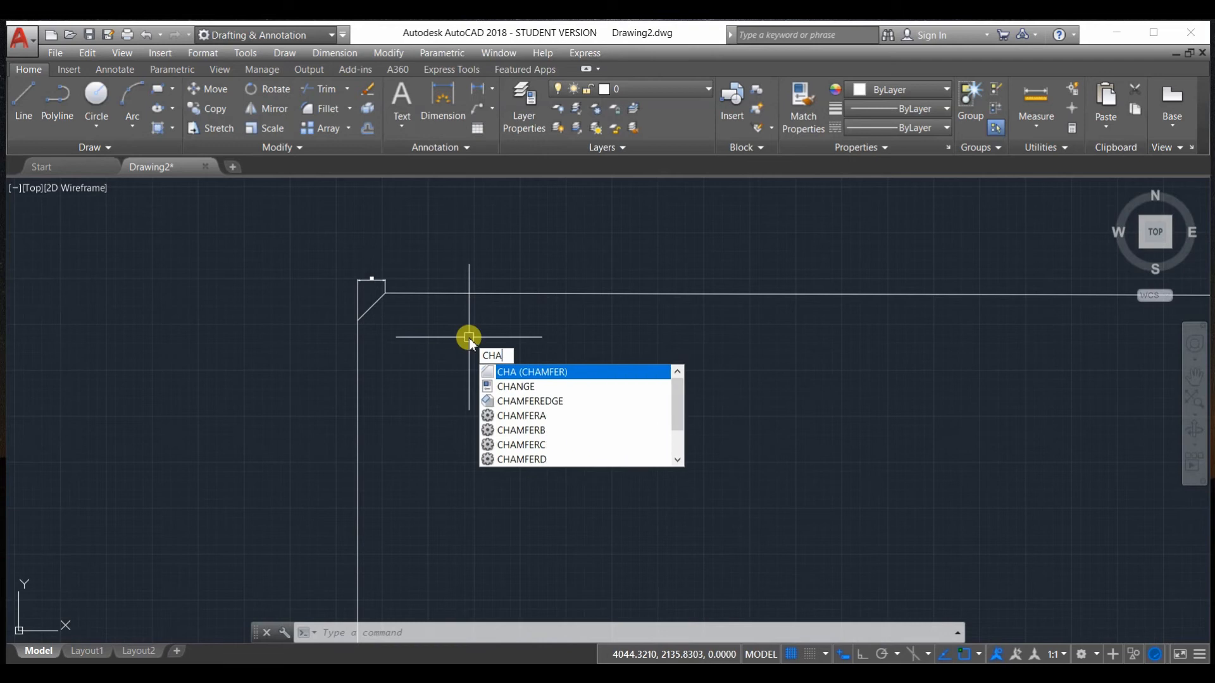
{"action": "key", "text": "Return"}
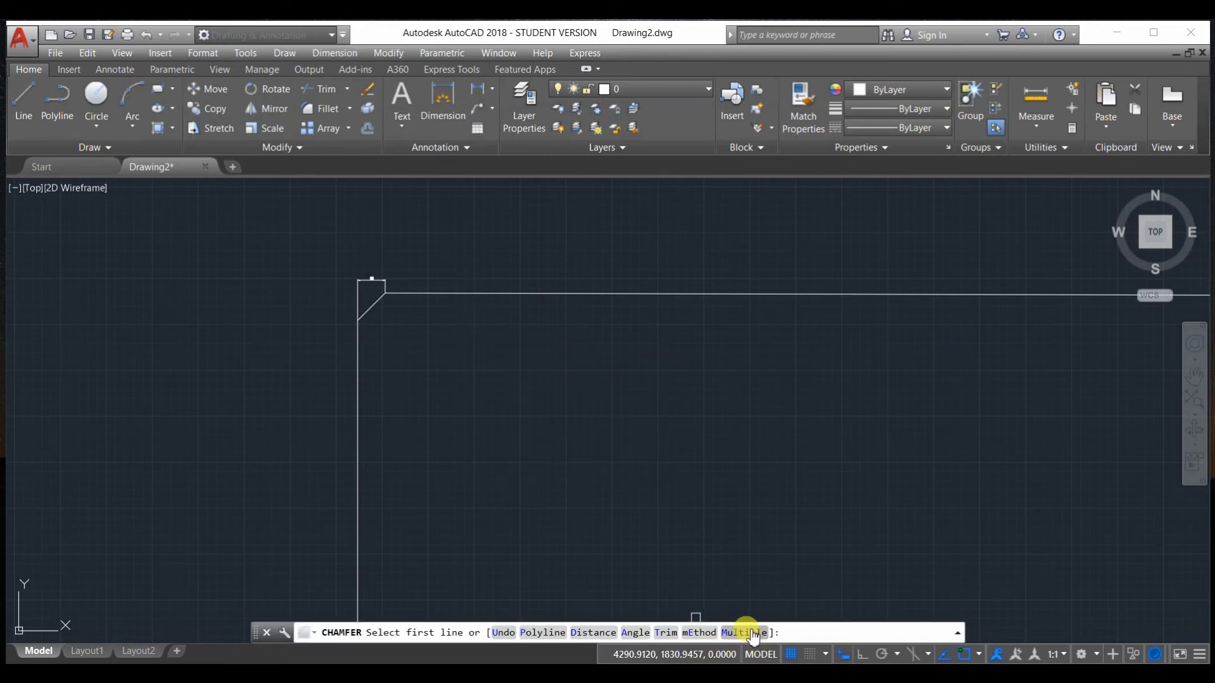
{"action": "key", "text": "Escape"}
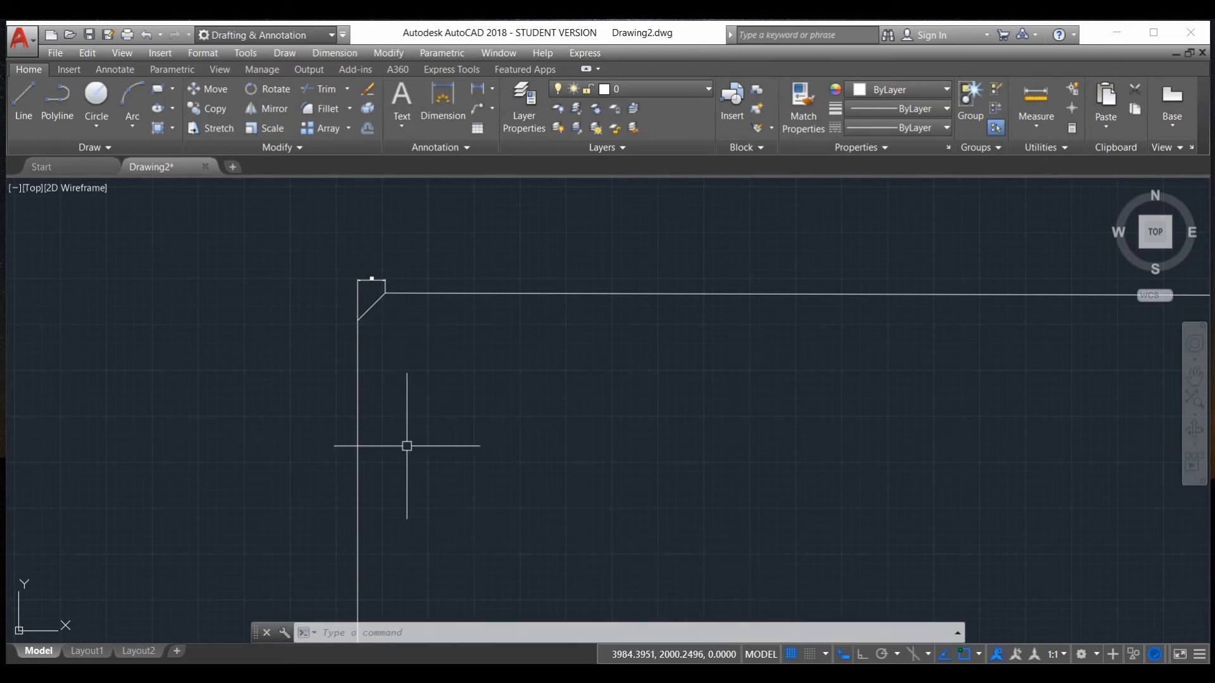
{"action": "left_click", "coordinate": [347, 336]}
{"action": "scroll", "coordinate": [317, 389], "scroll_direction": "down", "scroll_amount": 6}
{"action": "scroll", "coordinate": [389, 380], "scroll_direction": "up", "scroll_amount": 2}
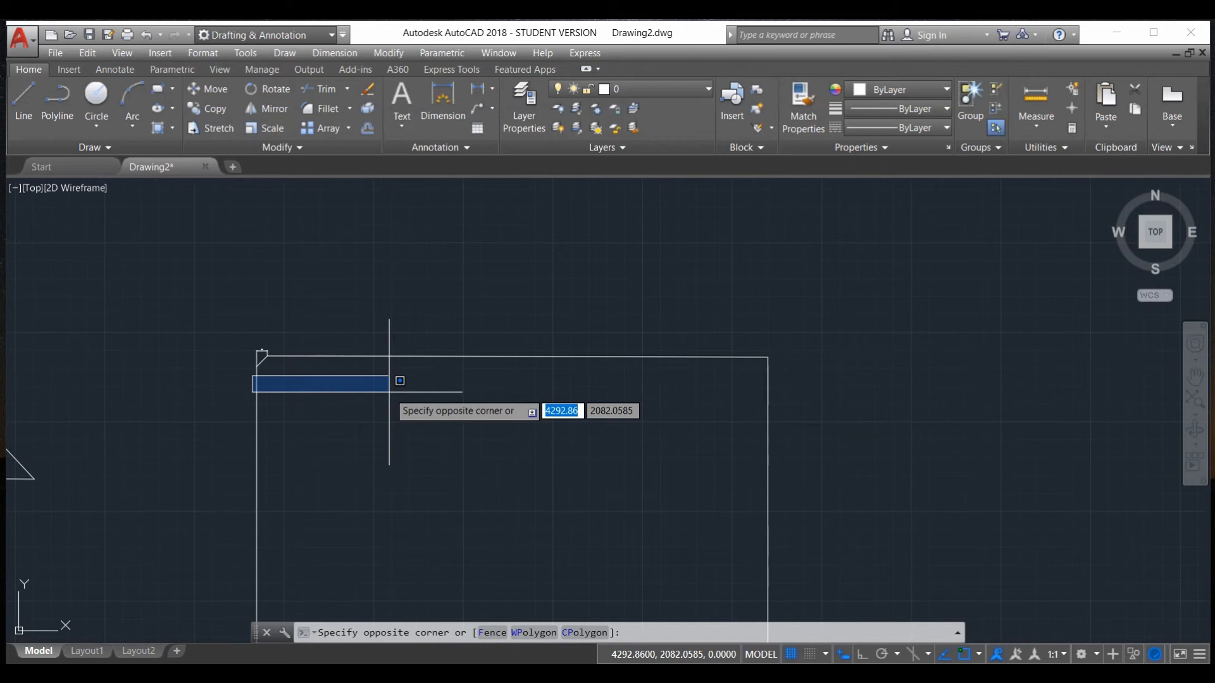
{"action": "key", "text": "Escape"}
Chamfer the square's upper-right corner with first and second distances of 50
{"action": "type", "text": "cha"}
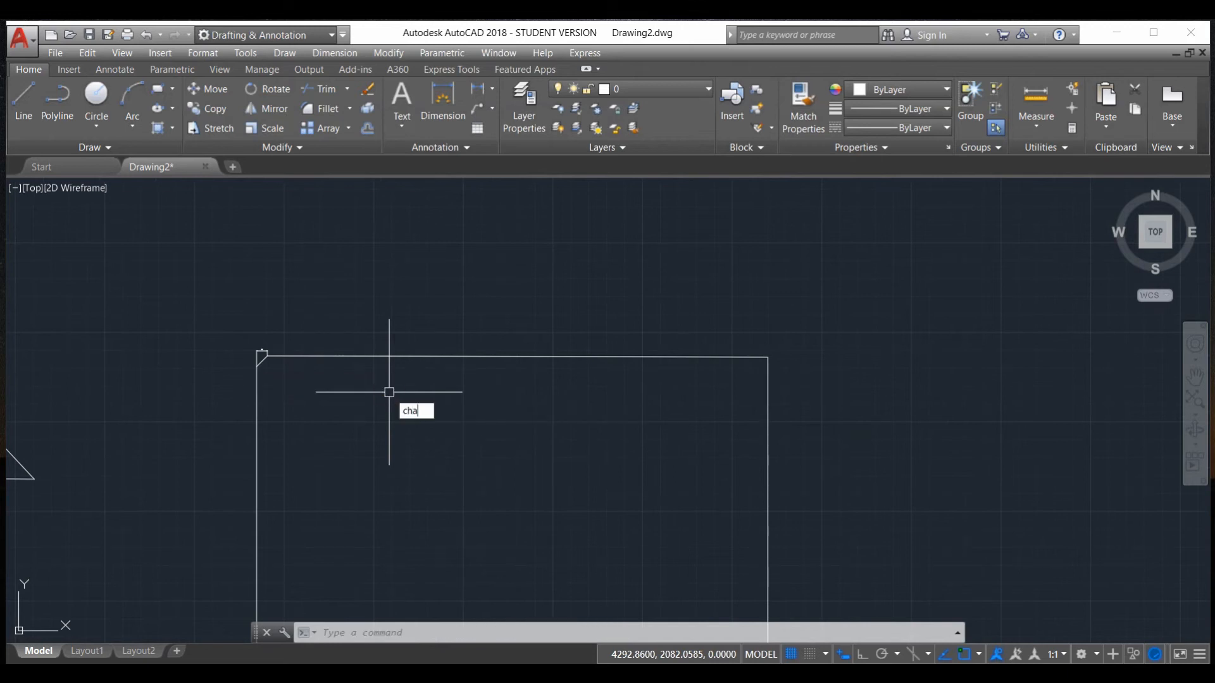
{"action": "key", "text": "Return"}
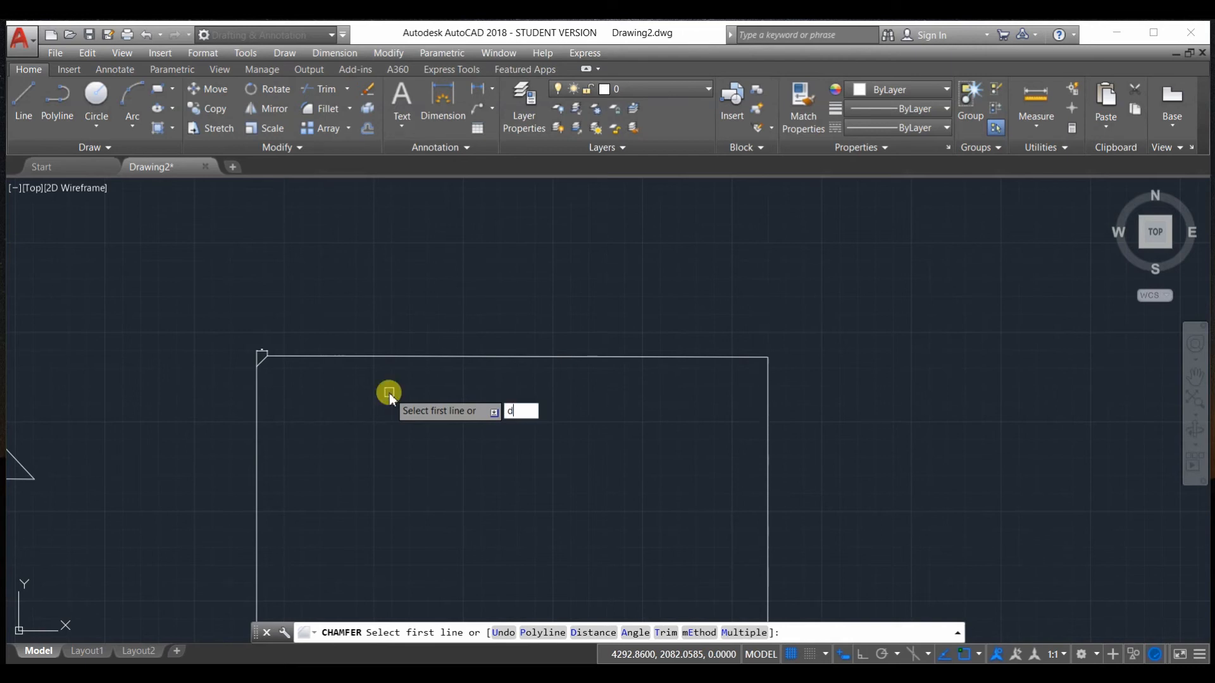
{"action": "type", "text": "d"}
{"action": "key", "text": "Return"}
{"action": "type", "text": "50"}
{"action": "key", "text": "Return"}
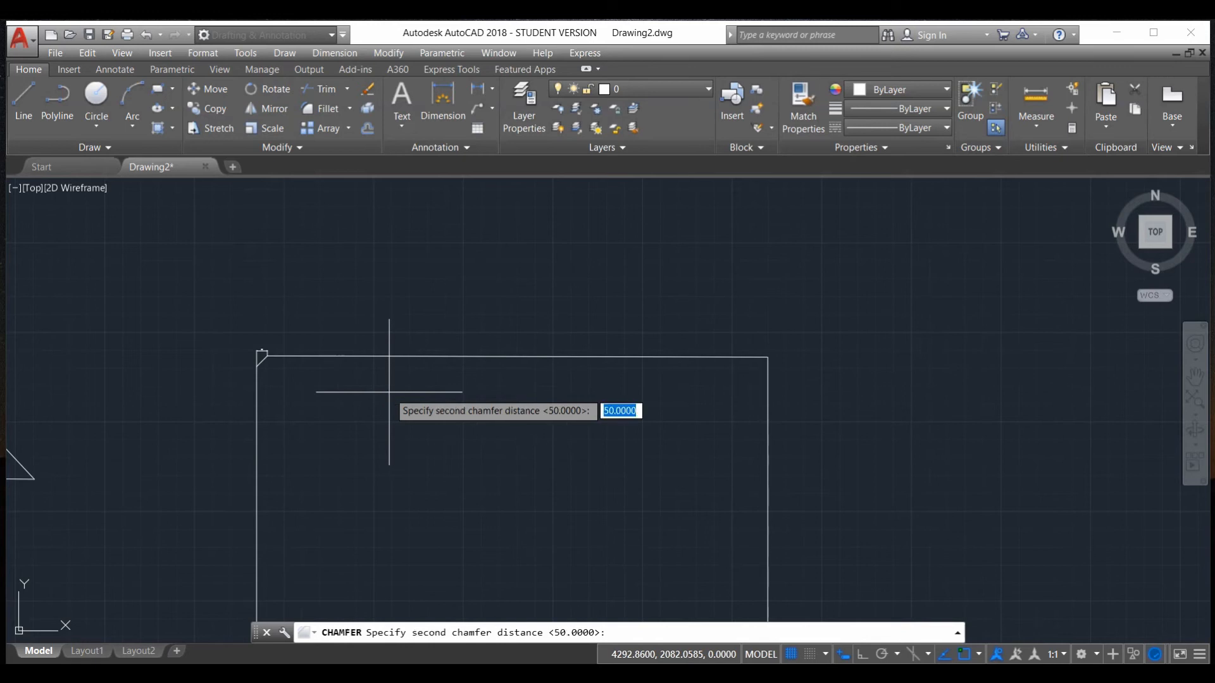
{"action": "type", "text": "50"}
{"action": "key", "text": "Return"}
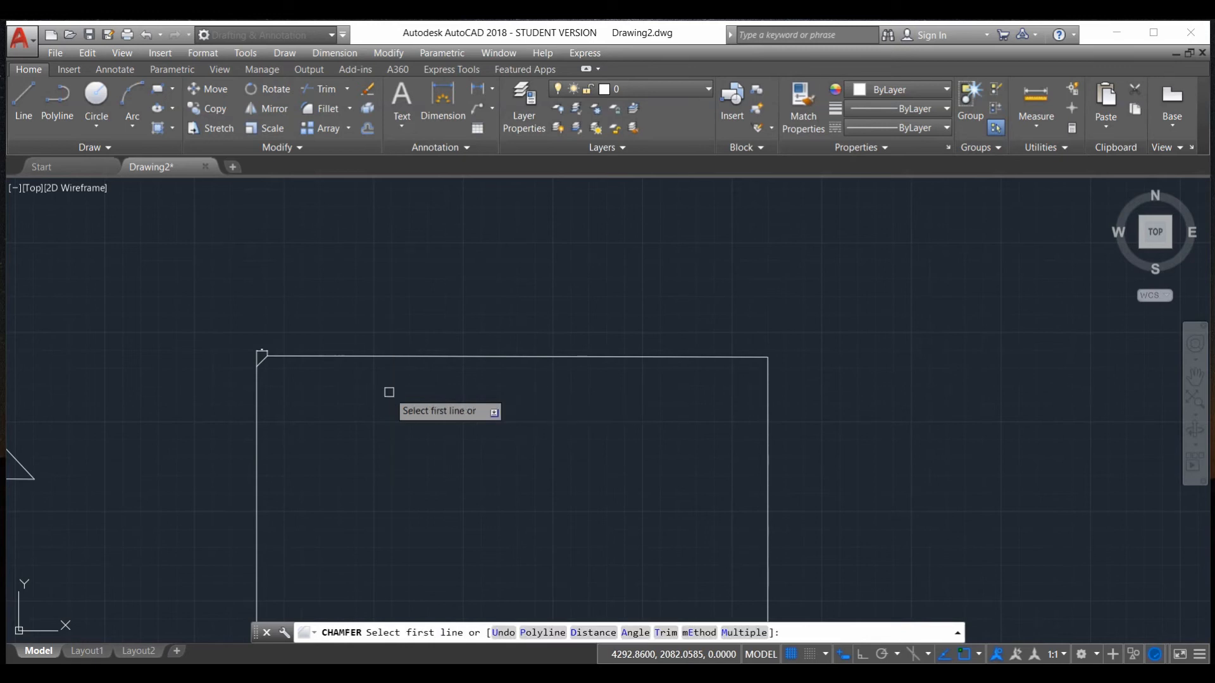
{"action": "left_click", "coordinate": [491, 352]}
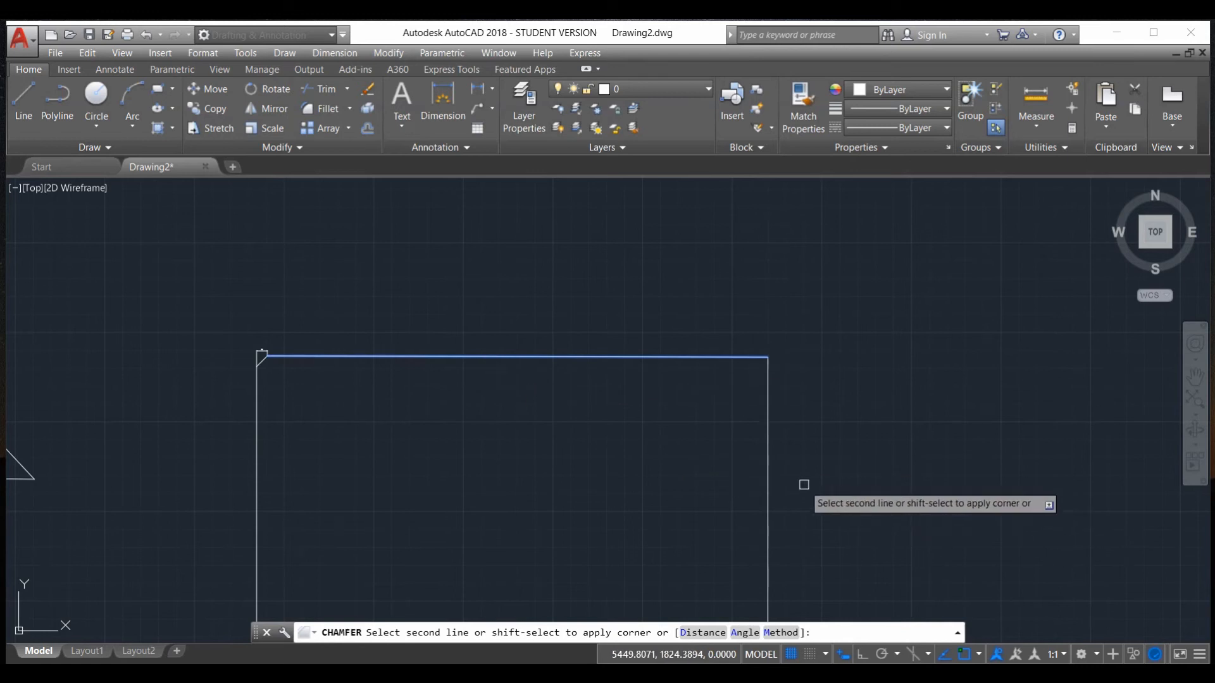
{"action": "left_click", "coordinate": [772, 453]}
Chamfer the square's lower-right and lower-left corners with the same distances by repeating the Chamfer command
{"action": "key", "text": "space"}
{"action": "scroll", "coordinate": [681, 412], "scroll_direction": "down", "scroll_amount": 4}
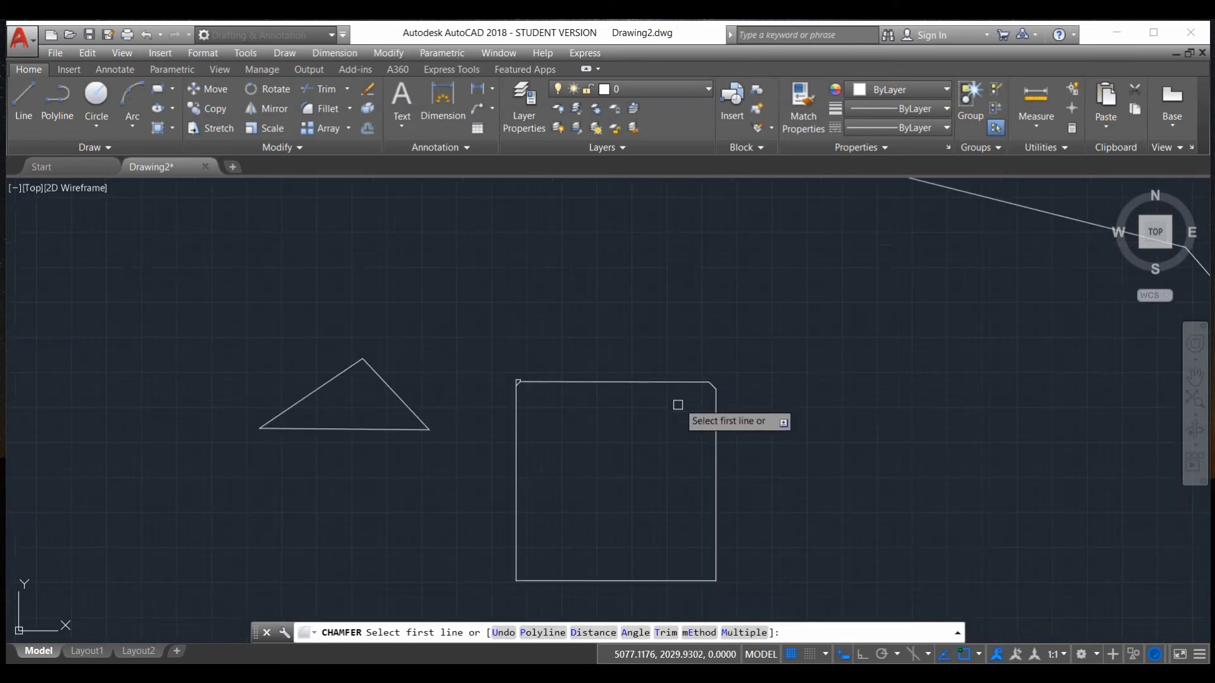
{"action": "left_click", "coordinate": [695, 580]}
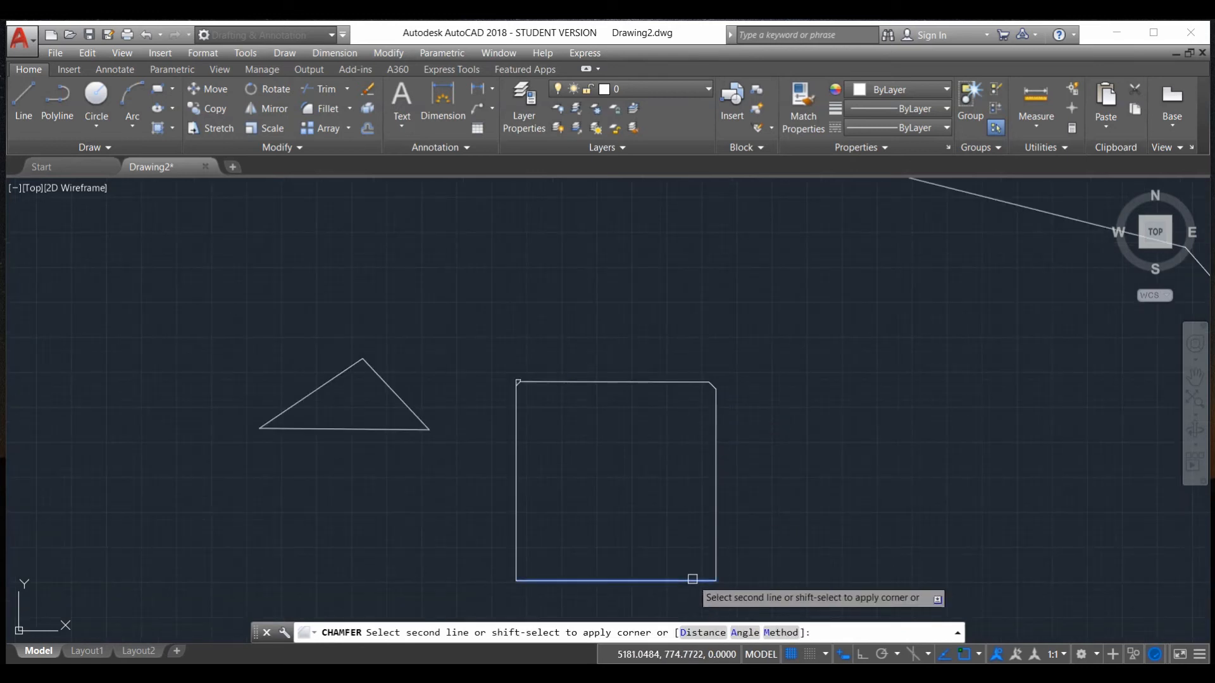
{"action": "left_click", "coordinate": [716, 545]}
{"action": "key", "text": "space"}
{"action": "left_click", "coordinate": [517, 505]}
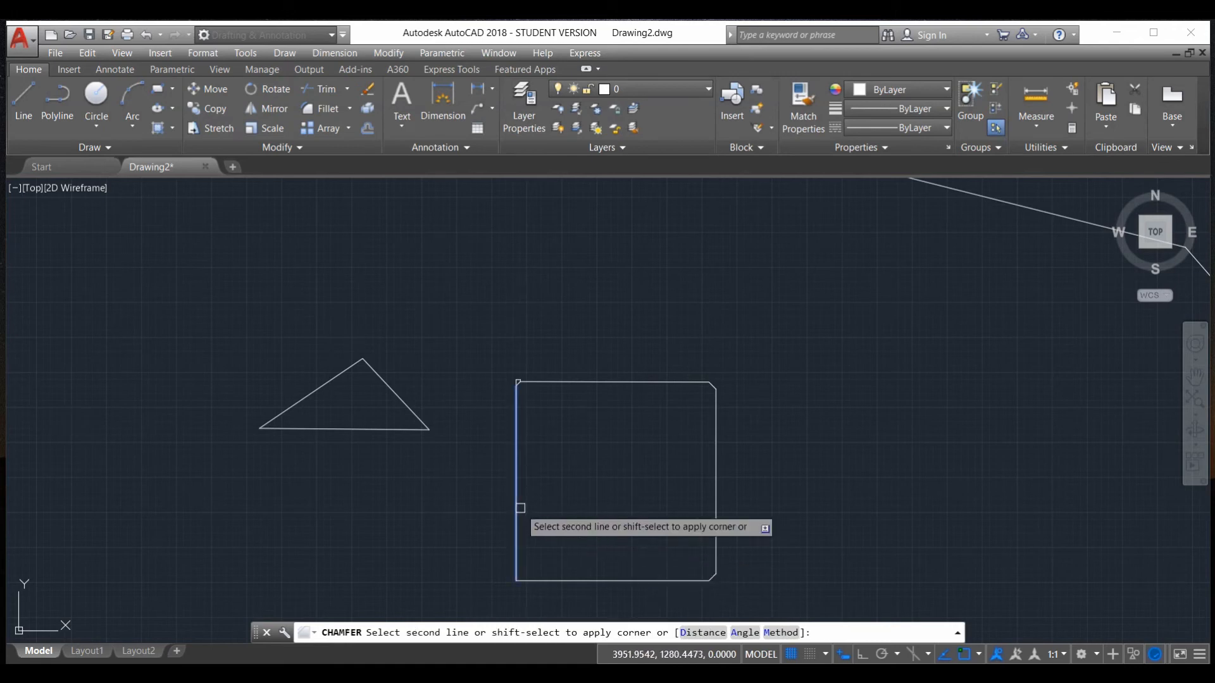
{"action": "left_click", "coordinate": [557, 580]}
Chamfer the triangle's lower-right and top corners with the current distances, and end the Chamfer command
{"action": "key", "text": "space"}
{"action": "scroll", "coordinate": [520, 422], "scroll_direction": "up", "scroll_amount": 2}
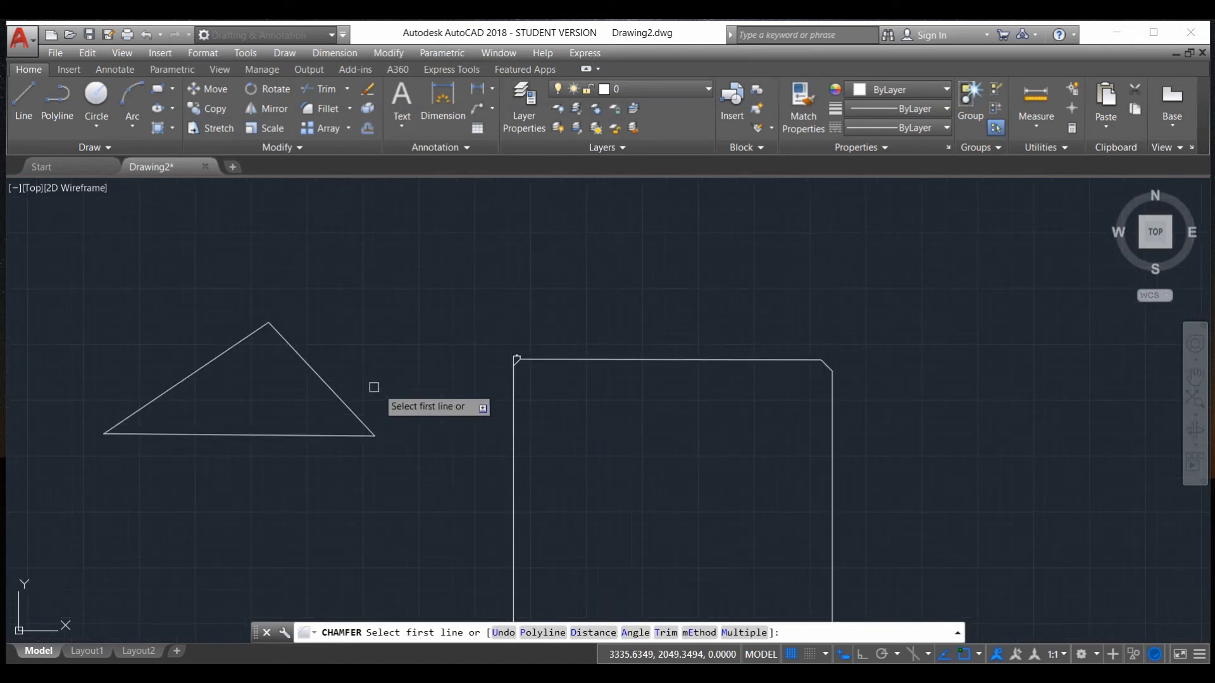
{"action": "left_click", "coordinate": [328, 387]}
{"action": "left_click", "coordinate": [320, 429]}
{"action": "key", "text": "space"}
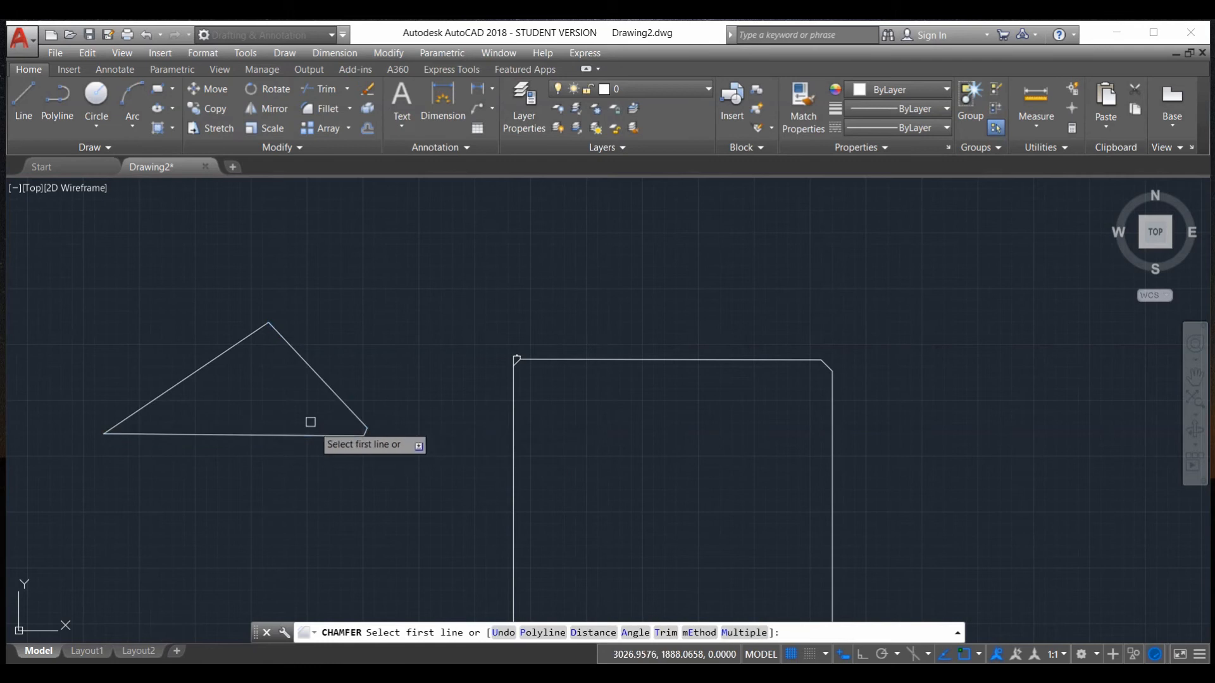
{"action": "left_click", "coordinate": [255, 337]}
{"action": "left_click", "coordinate": [286, 345]}
{"action": "key", "text": "space"}
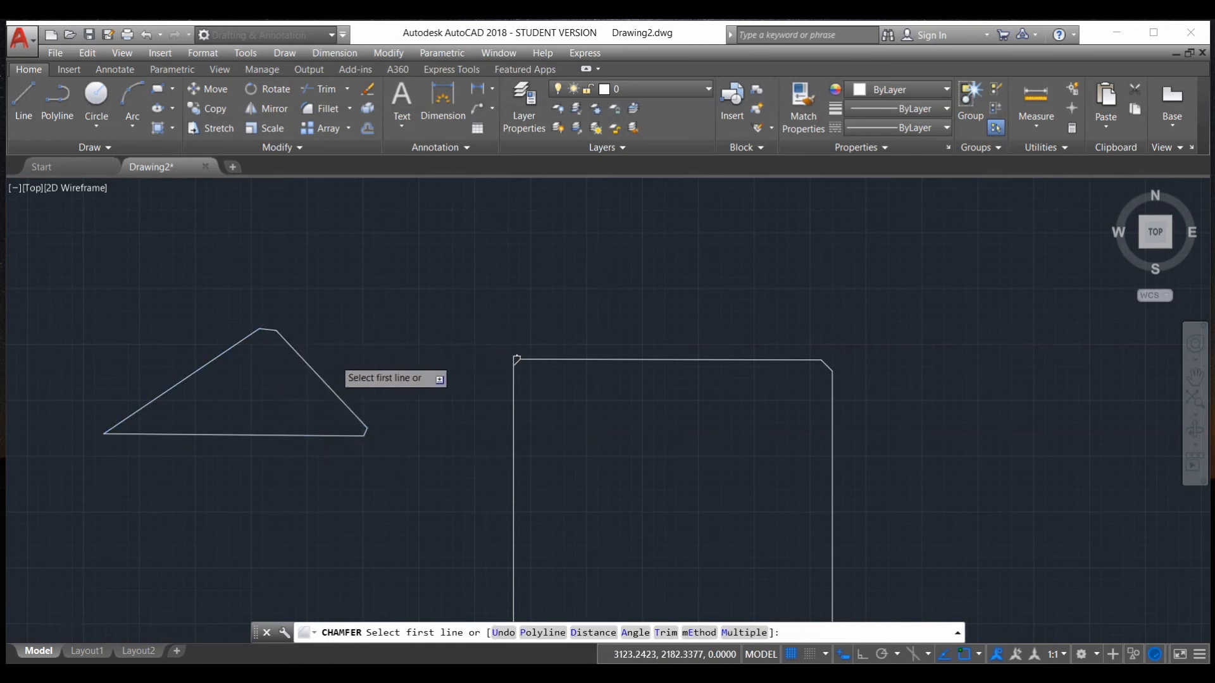
{"action": "key", "text": "Escape"}
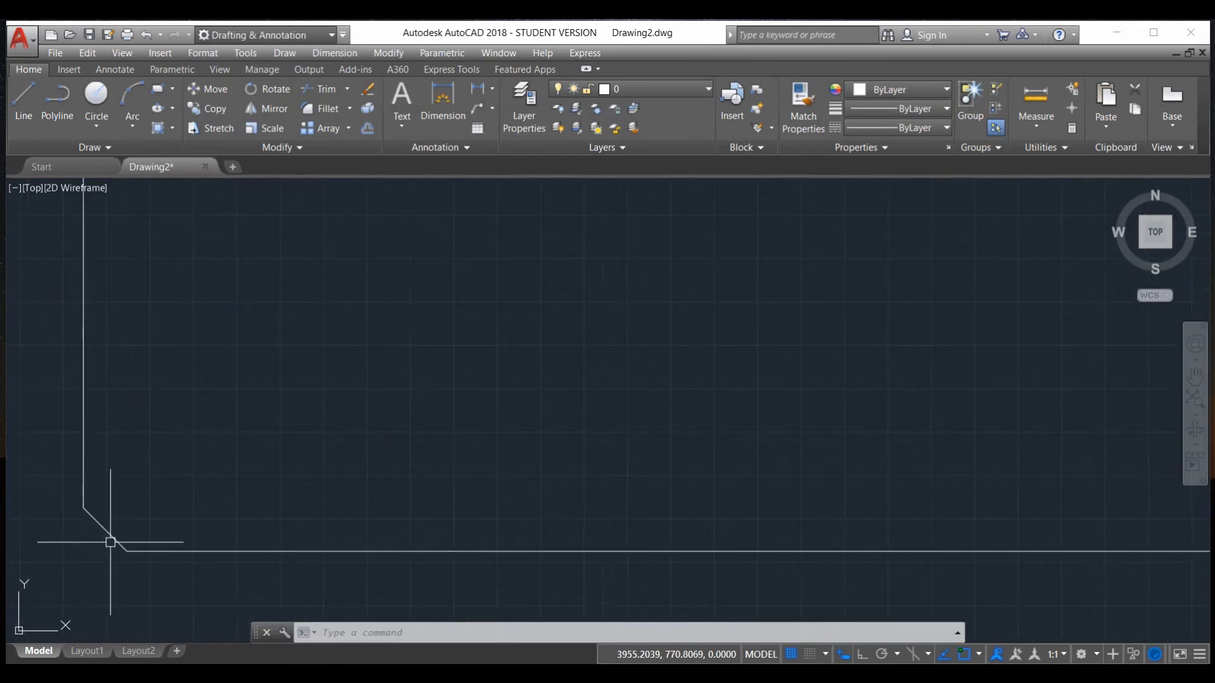
Add a horizontal linear dimension across the chamfer at the square's lower-left corner
{"action": "left_click", "coordinate": [483, 93]}
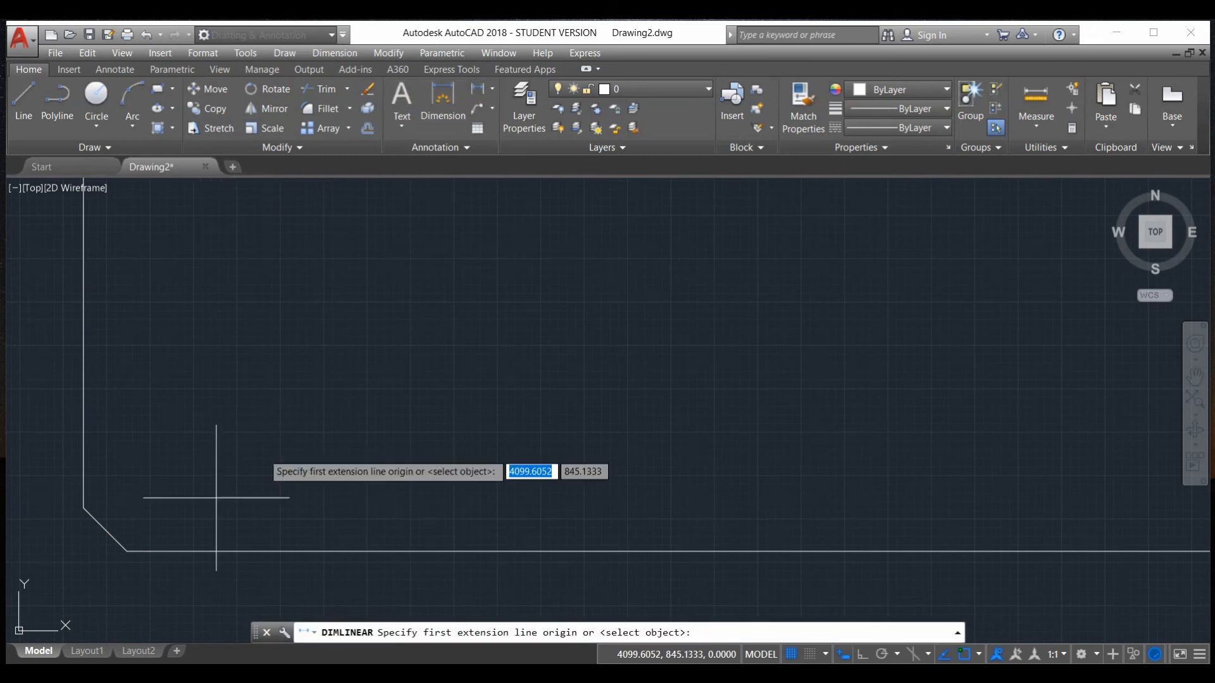
{"action": "left_click", "coordinate": [83, 508]}
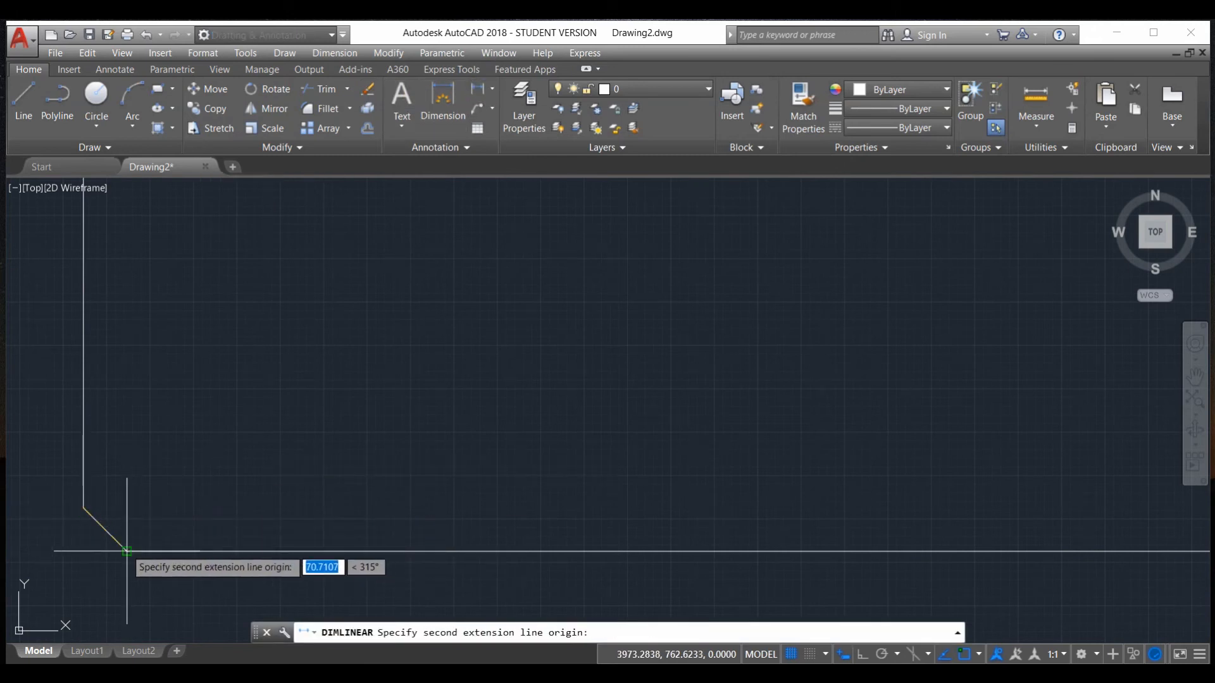
{"action": "left_click", "coordinate": [127, 551]}
{"action": "left_click", "coordinate": [86, 575]}
Examine the dimensioned chamfers at the square's lower-left and upper-left corners, both up close and within the whole drawing
{"action": "scroll", "coordinate": [64, 577], "scroll_direction": "up", "scroll_amount": 8}
{"action": "scroll", "coordinate": [177, 550], "scroll_direction": "down", "scroll_amount": 20}
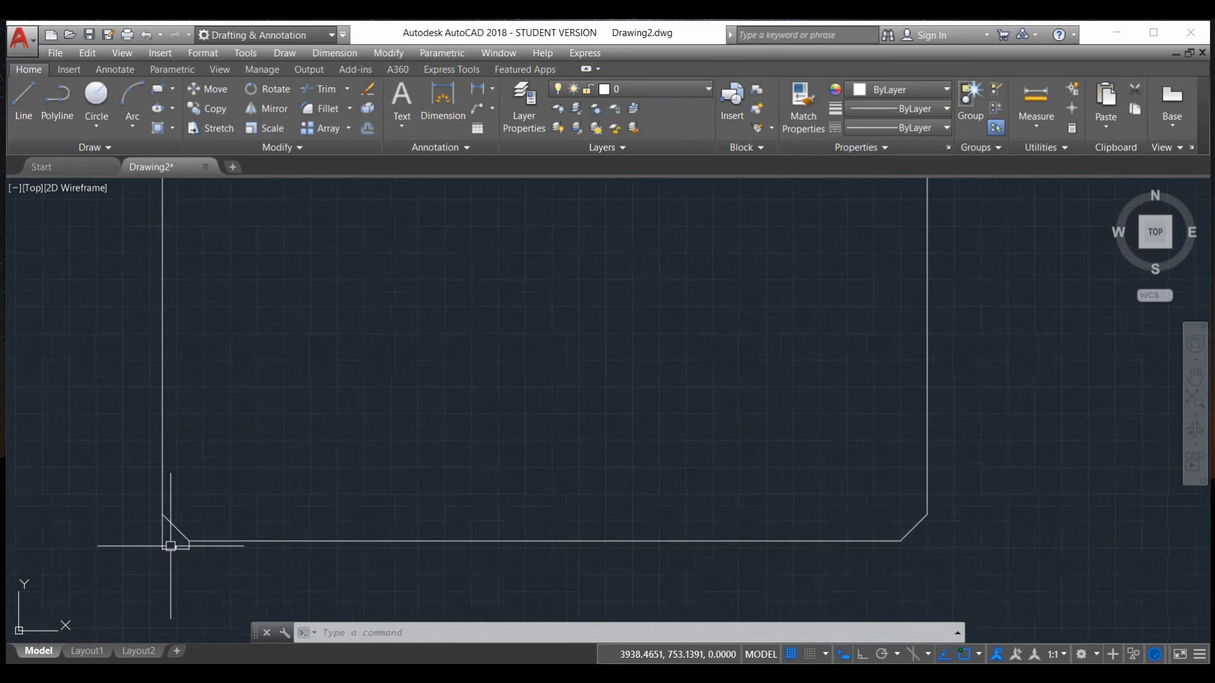
{"action": "scroll", "coordinate": [127, 492], "scroll_direction": "up", "scroll_amount": 8}
{"action": "scroll", "coordinate": [272, 432], "scroll_direction": "down", "scroll_amount": 7}
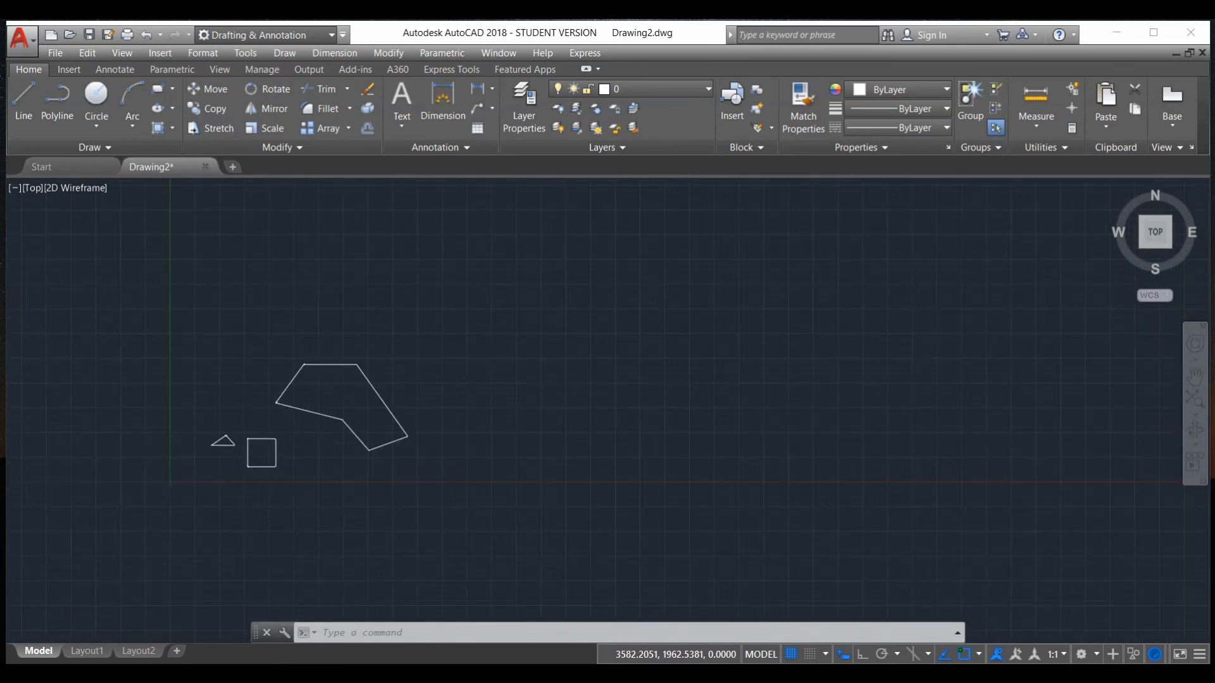
{"action": "scroll", "coordinate": [627, 304], "scroll_direction": "up", "scroll_amount": 12}
{"action": "scroll", "coordinate": [454, 342], "scroll_direction": "up", "scroll_amount": 2}
{"action": "scroll", "coordinate": [505, 294], "scroll_direction": "down", "scroll_amount": 4}
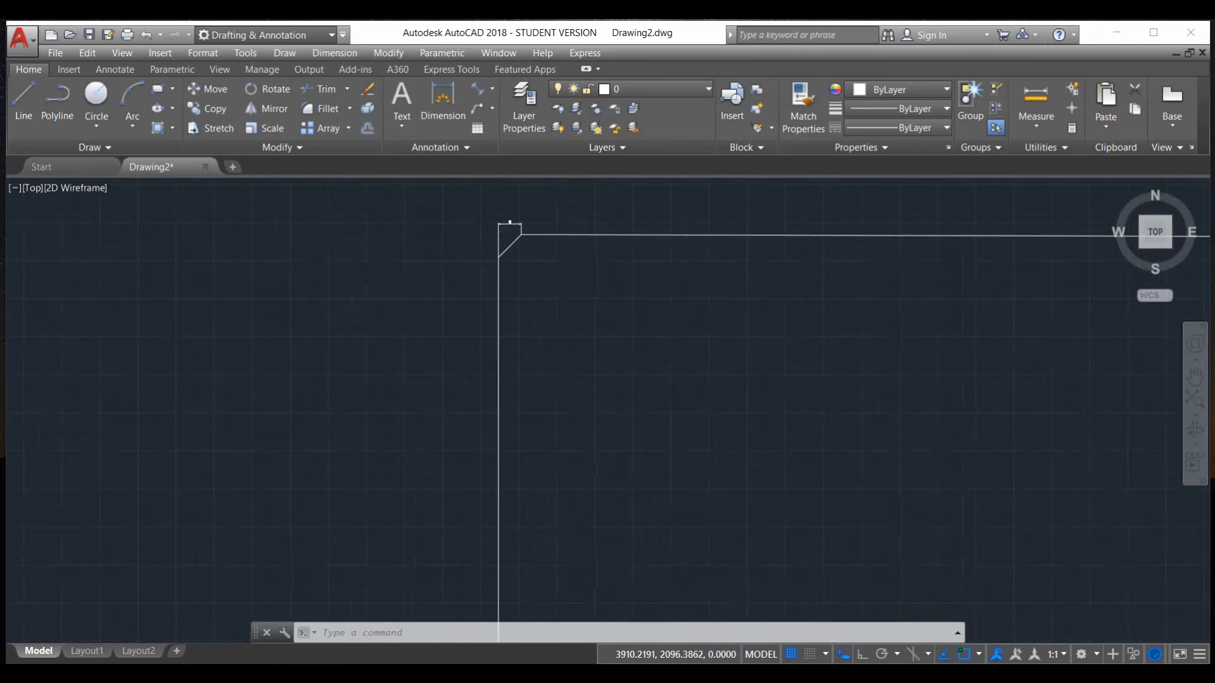
{"action": "scroll", "coordinate": [496, 548], "scroll_direction": "up", "scroll_amount": 8}
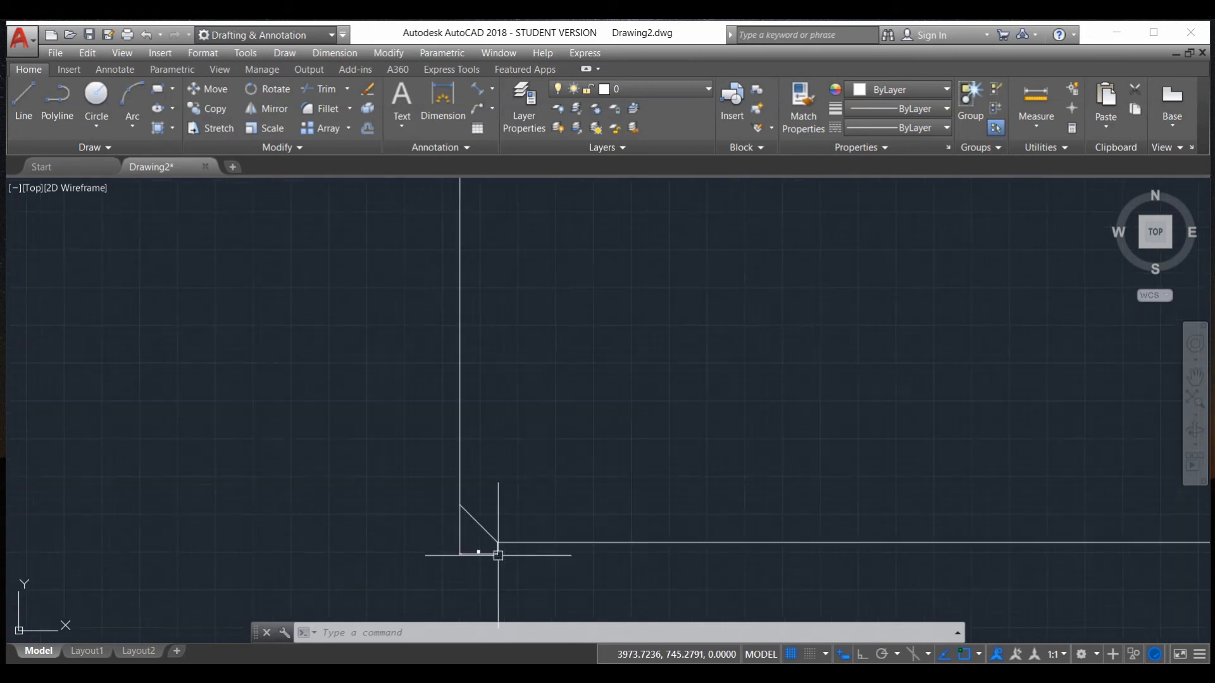
{"action": "scroll", "coordinate": [399, 507], "scroll_direction": "down", "scroll_amount": 10}
{"action": "scroll", "coordinate": [511, 425], "scroll_direction": "up", "scroll_amount": 6}
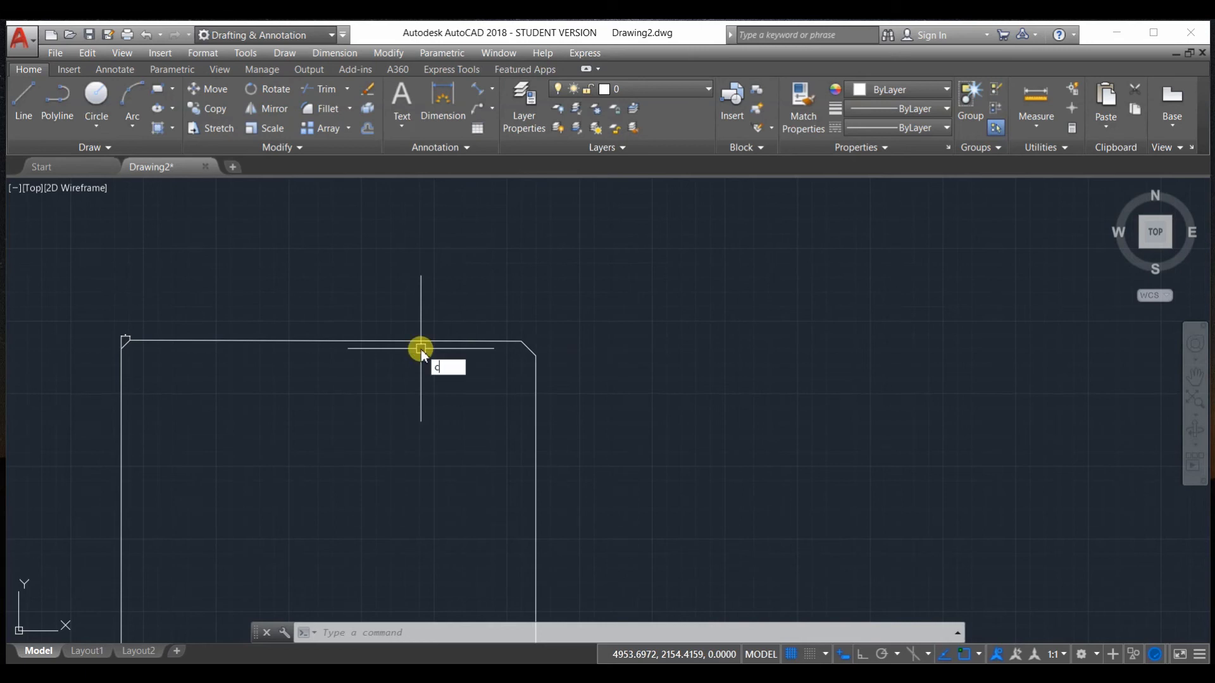
{"action": "type", "text": "h"}
{"action": "key", "text": "Return"}
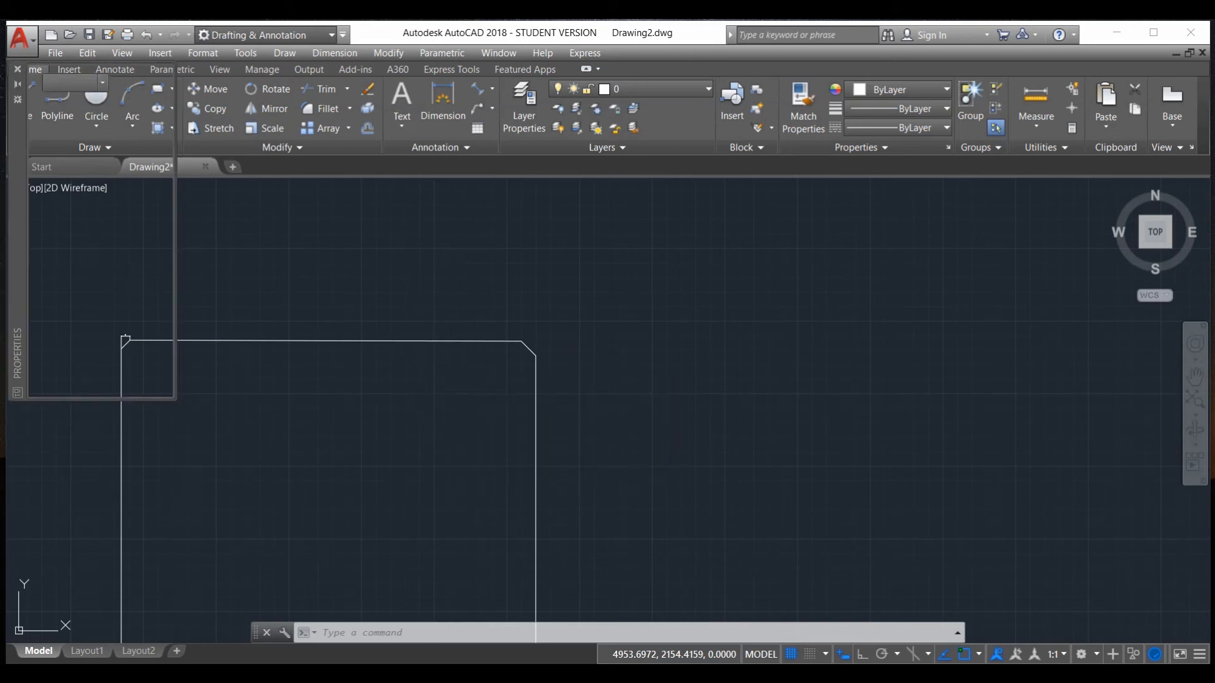
{"action": "key", "text": "Escape"}
{"action": "key", "text": "Escape"}
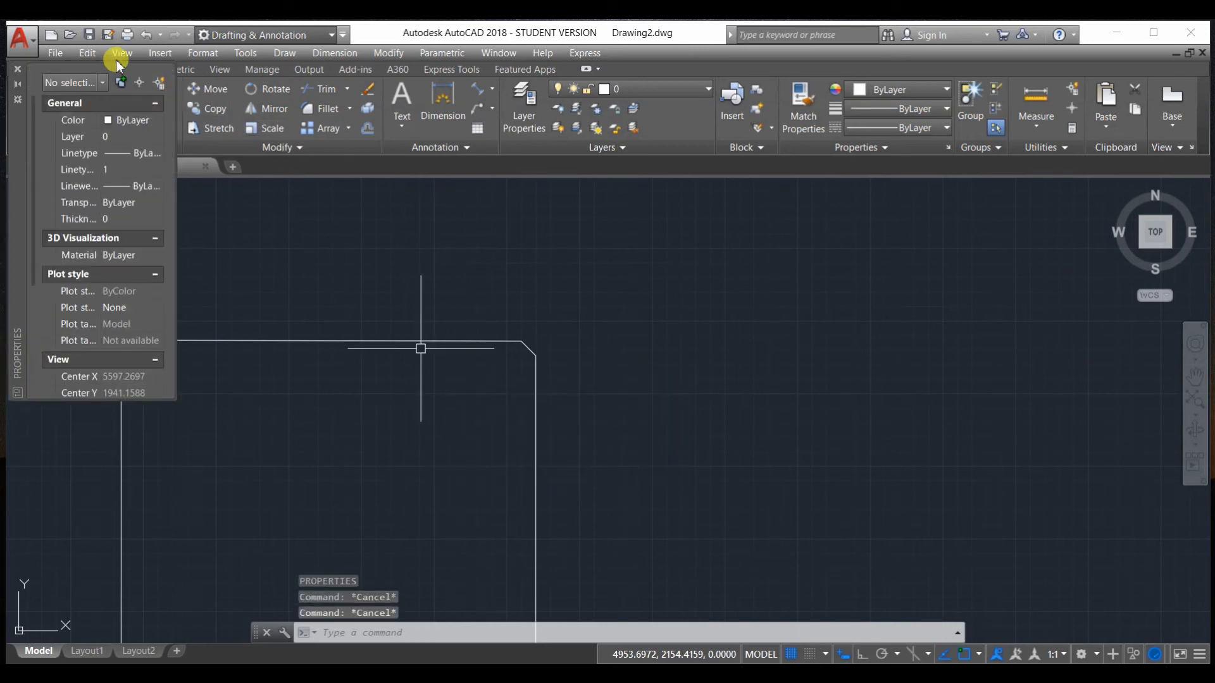
{"action": "left_click", "coordinate": [17, 68]}
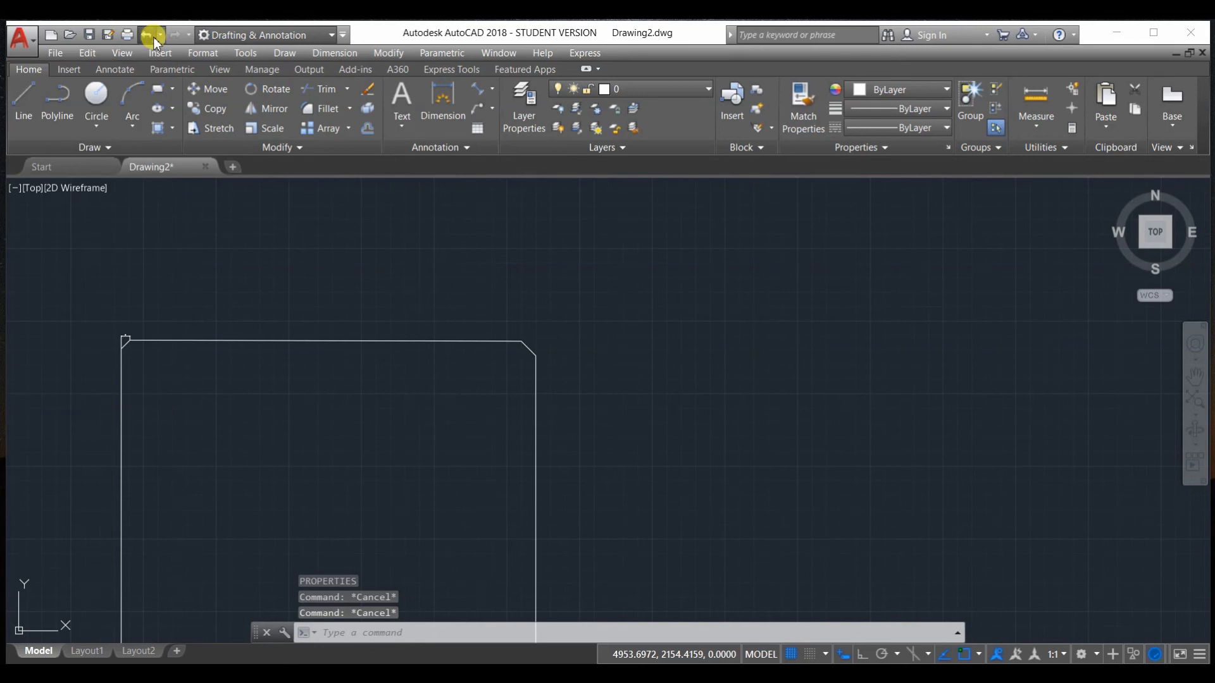
Undo the previous chamfers and dimensions on the square and the triangle
{"action": "left_click", "coordinate": [152, 35]}
{"action": "left_click", "coordinate": [152, 35]}
{"action": "left_click", "coordinate": [152, 36]}
{"action": "left_click", "coordinate": [152, 36]}
{"action": "left_click", "coordinate": [152, 37]}
{"action": "left_click", "coordinate": [151, 36]}
{"action": "left_click", "coordinate": [152, 37]}
{"action": "left_click", "coordinate": [151, 37]}
{"action": "left_click", "coordinate": [152, 36]}
{"action": "left_click", "coordinate": [152, 36]}
{"action": "scroll", "coordinate": [247, 462], "scroll_direction": "up", "scroll_amount": 8}
{"action": "scroll", "coordinate": [394, 368], "scroll_direction": "up", "scroll_amount": 5}
{"action": "scroll", "coordinate": [415, 334], "scroll_direction": "down", "scroll_amount": 7}
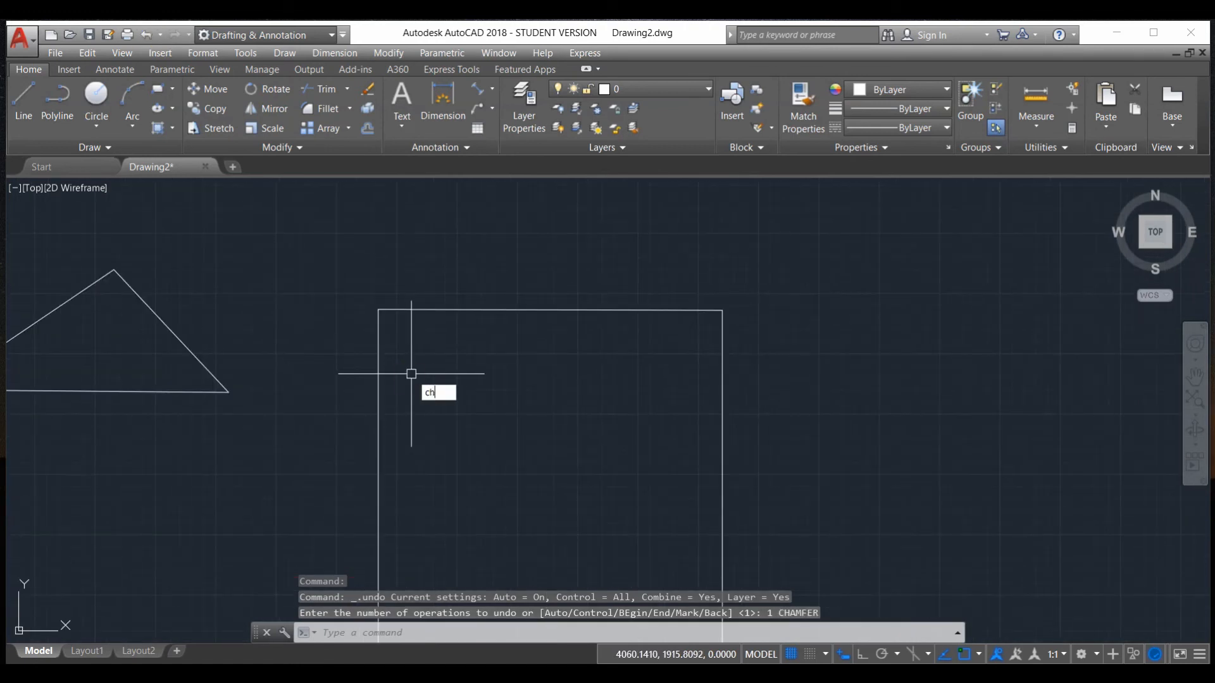
Chamfer the square's upper-right corner with a first distance of 50 along the top edge and a second distance of 100 along the right edge
{"action": "key", "text": "Return"}
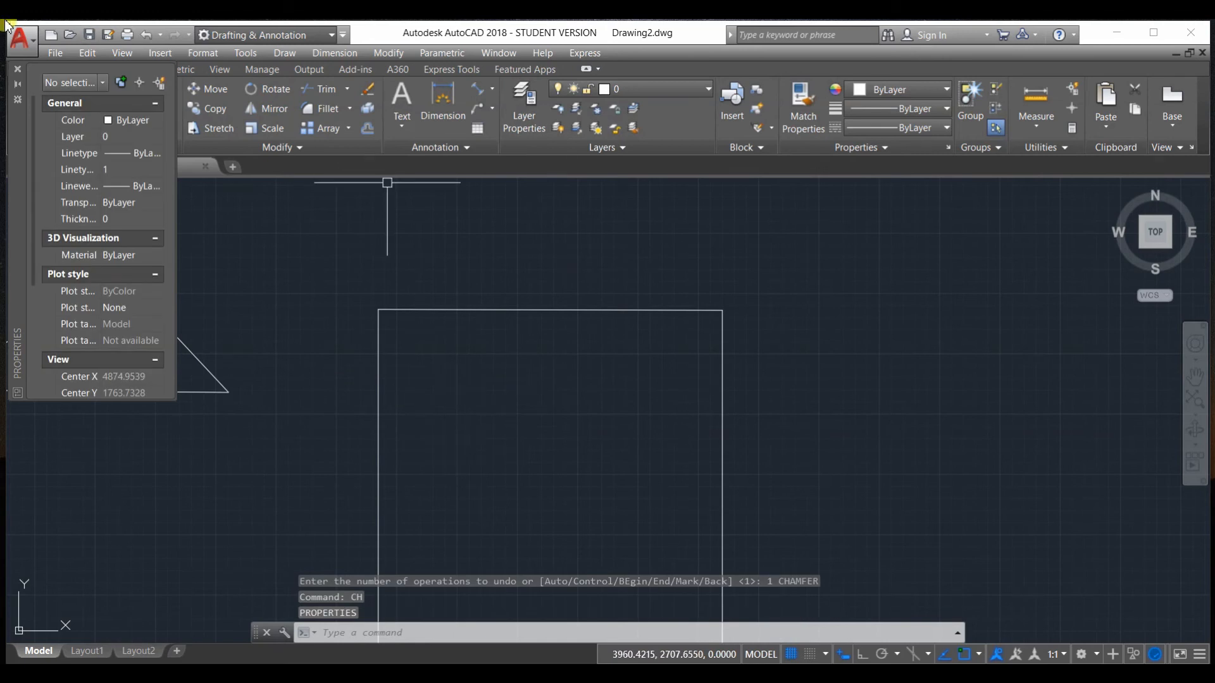
{"action": "left_click", "coordinate": [27, 72]}
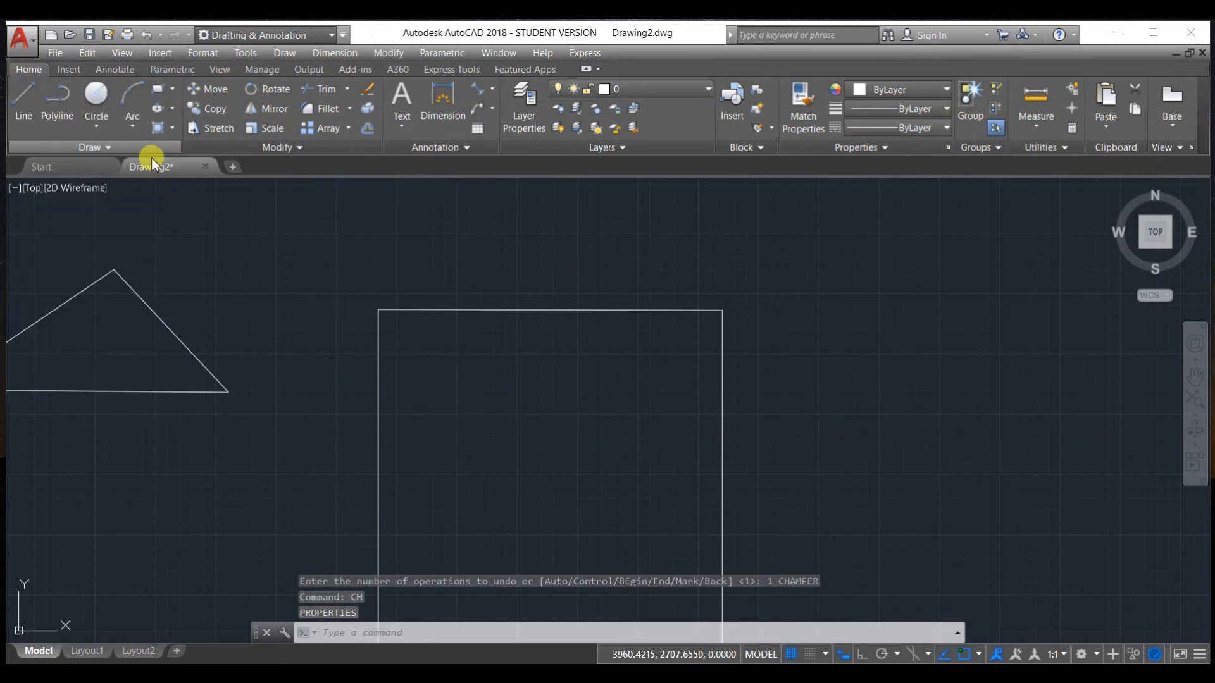
{"action": "type", "text": "ch"}
{"action": "mouse_move", "coordinate": [163, 172]}
{"action": "key", "text": "Return"}
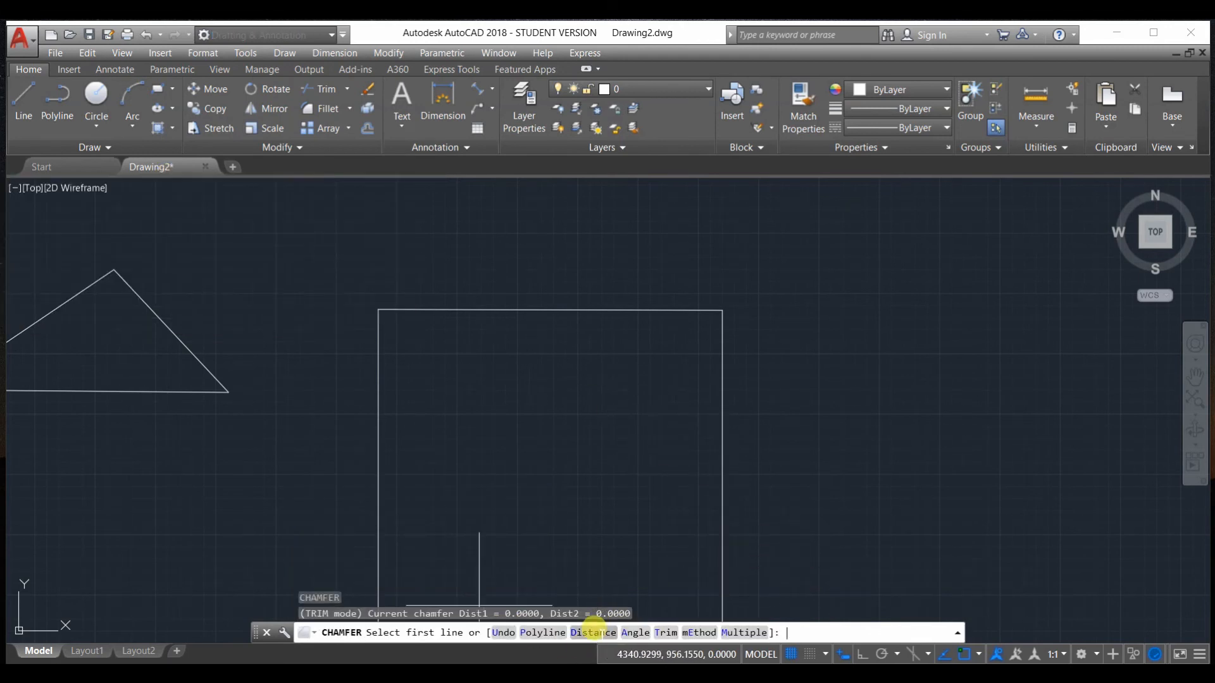
{"action": "left_click", "coordinate": [601, 632]}
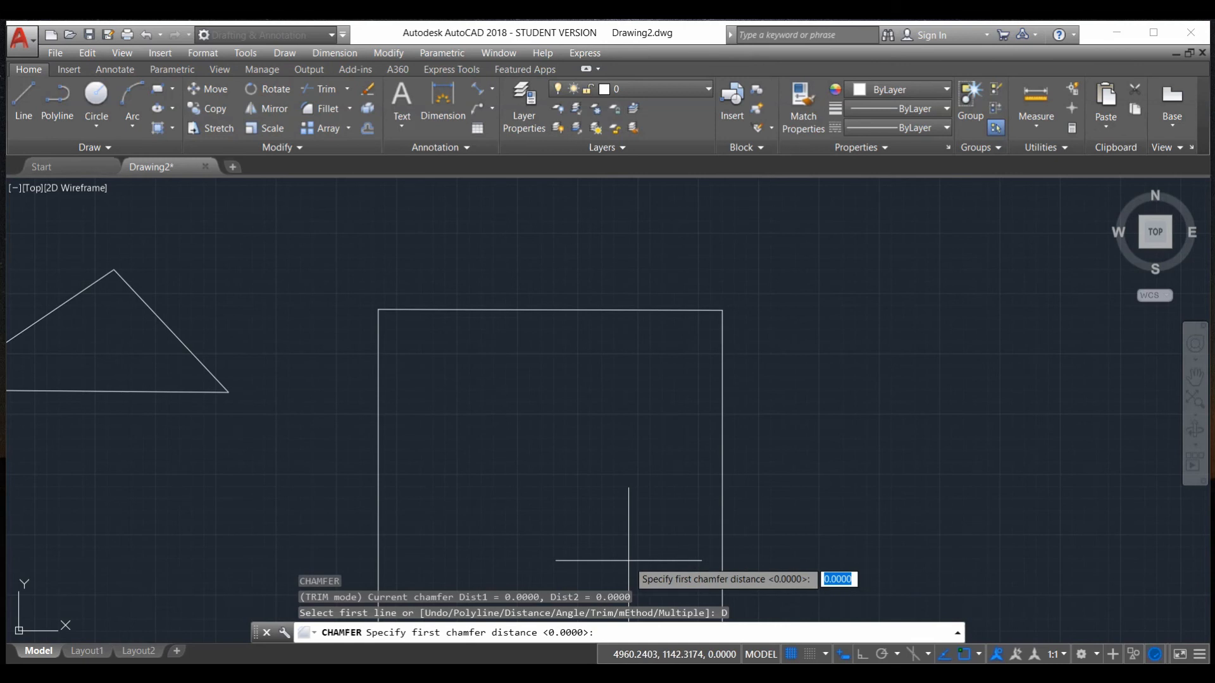
{"action": "type", "text": "50"}
{"action": "key", "text": "Return"}
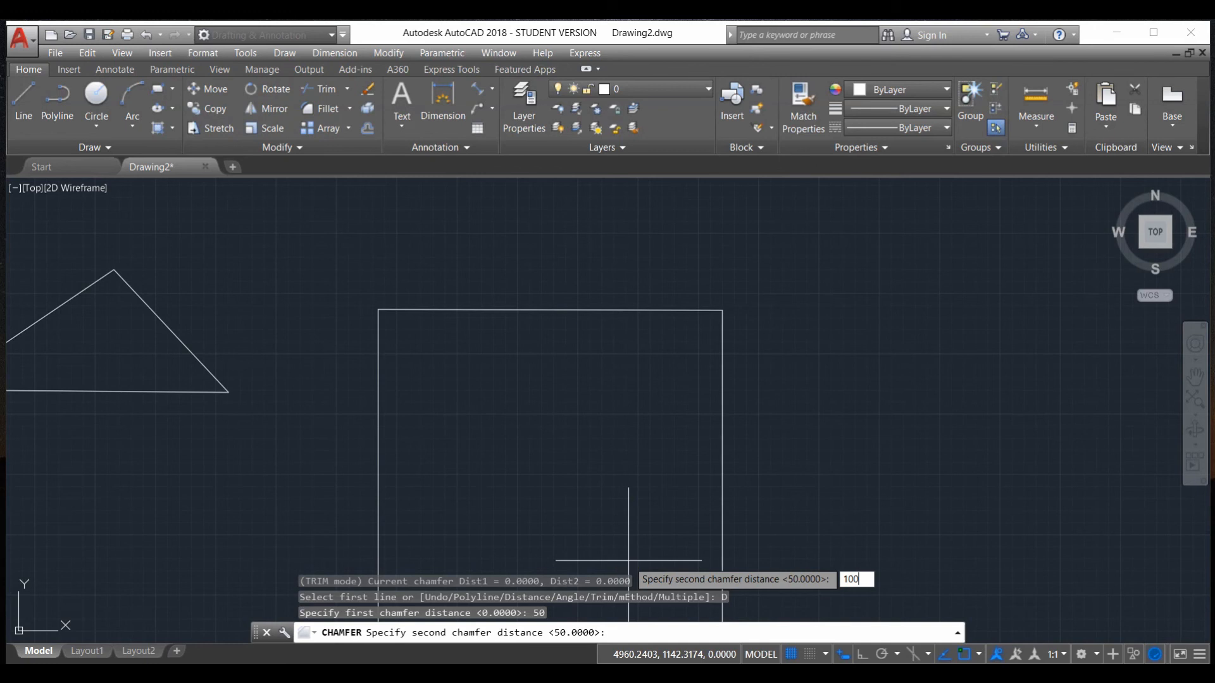
{"action": "key", "text": "Return"}
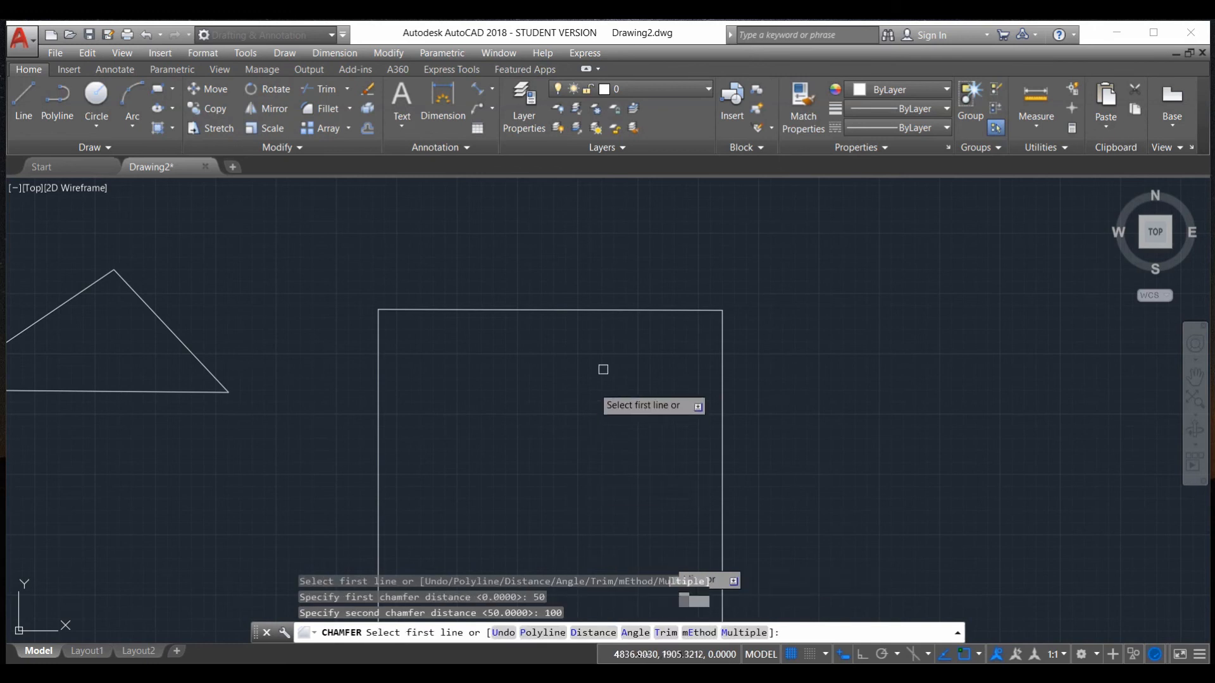
{"action": "left_click", "coordinate": [640, 311]}
{"action": "left_click", "coordinate": [722, 361]}
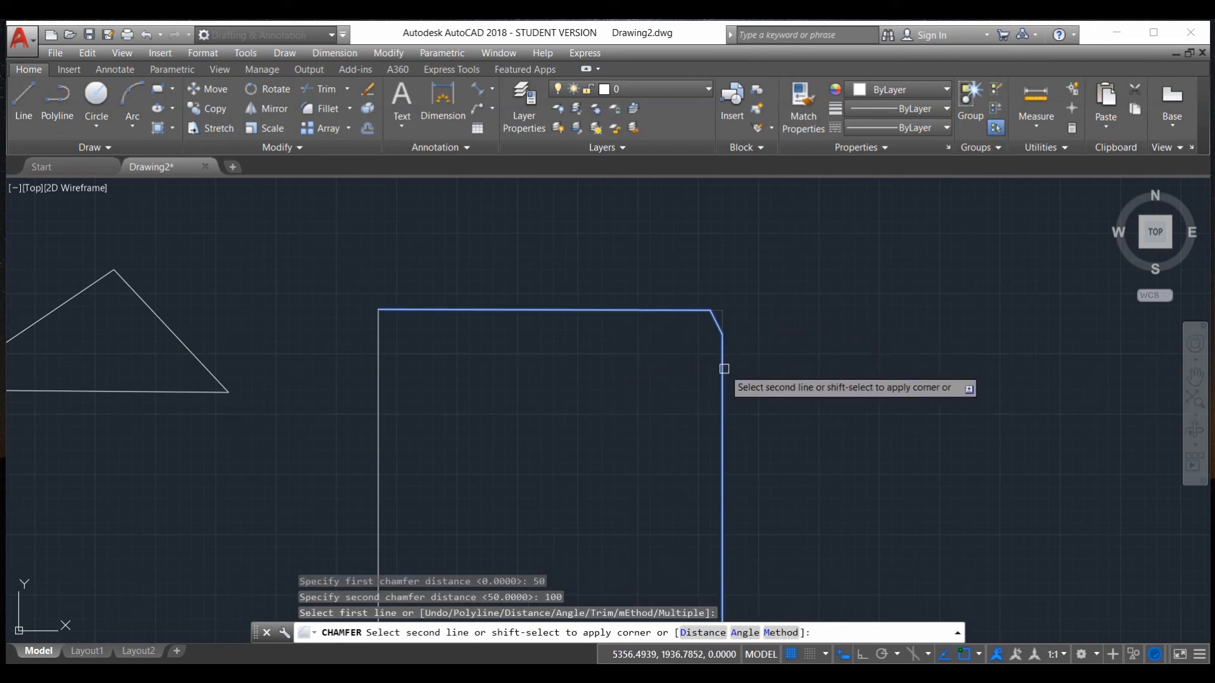
{"action": "left_click", "coordinate": [375, 387]}
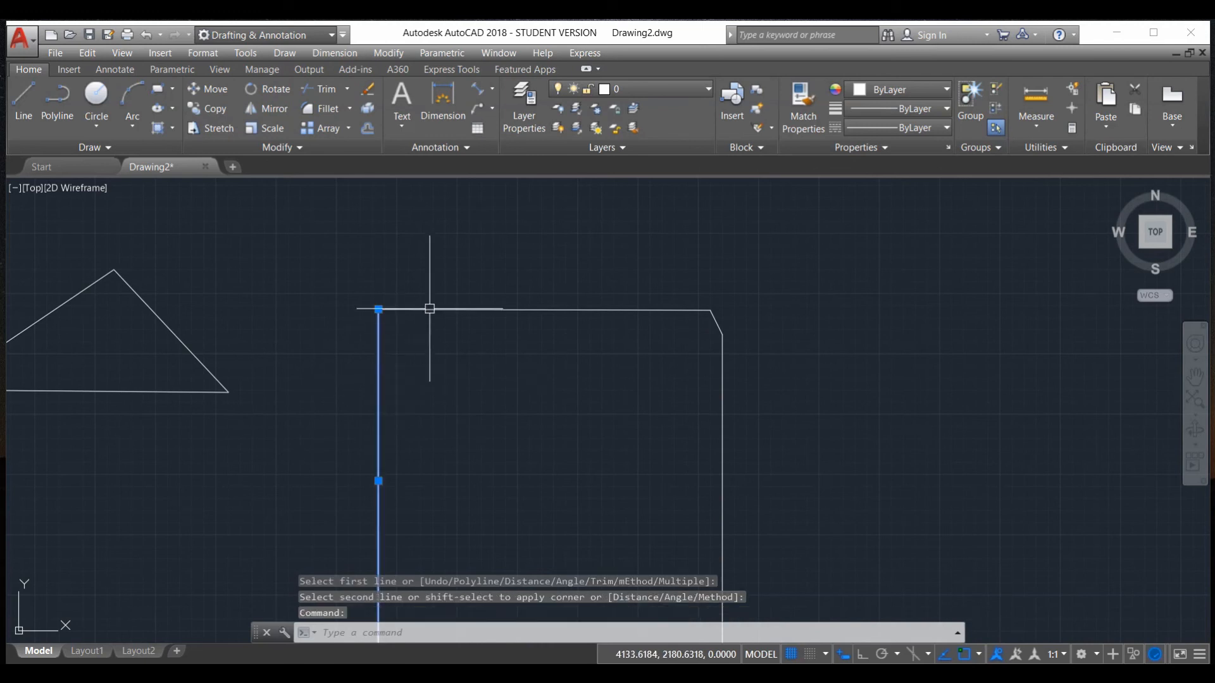
{"action": "left_click", "coordinate": [429, 309]}
{"action": "key", "text": "Escape"}
Chamfer the square's lower-right corner with a first distance of 50 along the bottom edge and a second distance of 200 along the right edge
{"action": "scroll", "coordinate": [738, 350], "scroll_direction": "up", "scroll_amount": 8}
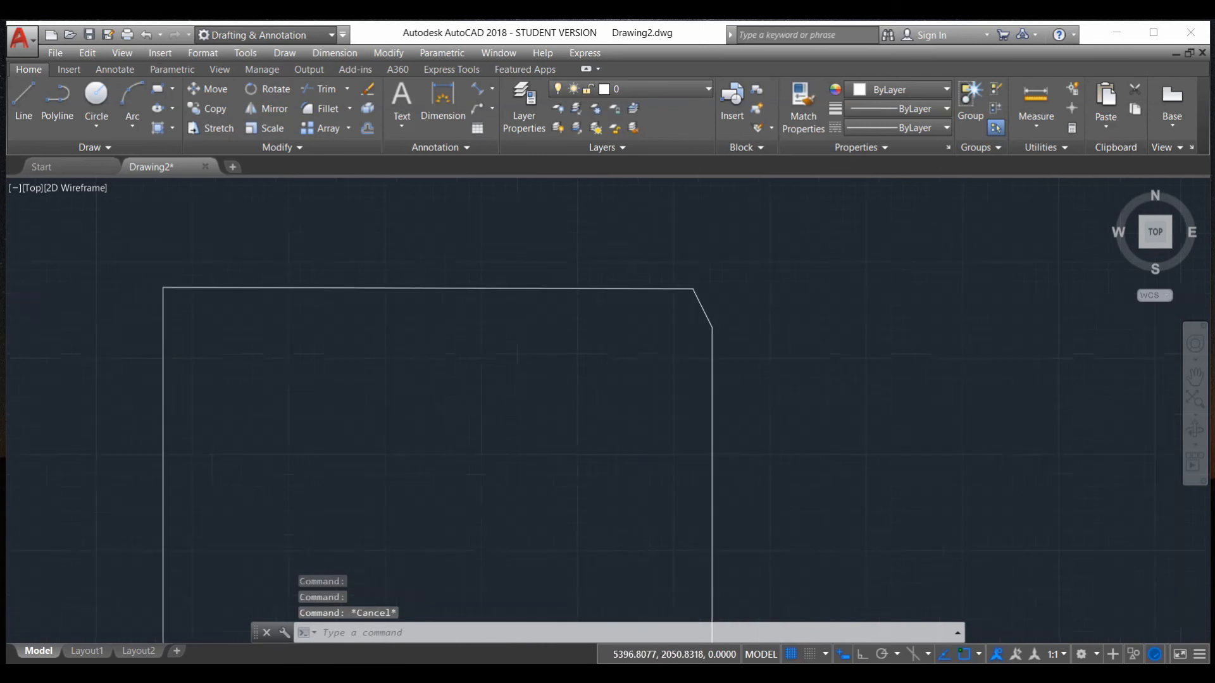
{"action": "scroll", "coordinate": [702, 292], "scroll_direction": "down", "scroll_amount": 7}
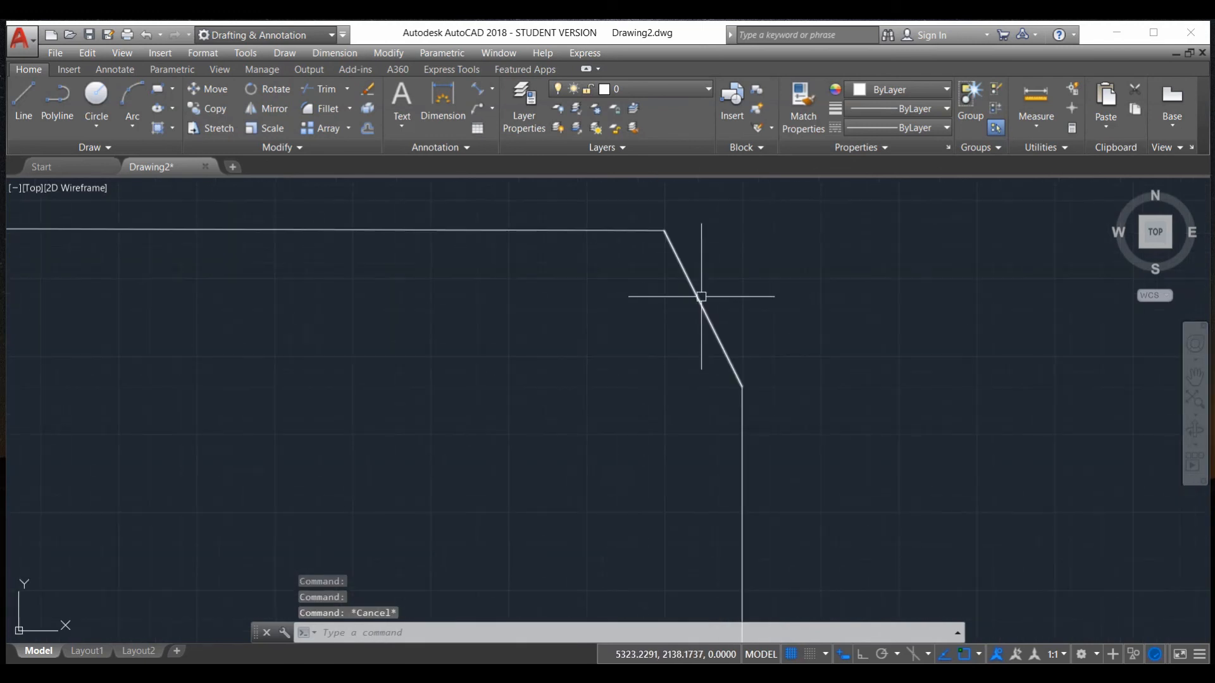
{"action": "scroll", "coordinate": [678, 342], "scroll_direction": "up", "scroll_amount": 7}
{"action": "scroll", "coordinate": [673, 342], "scroll_direction": "up", "scroll_amount": 3}
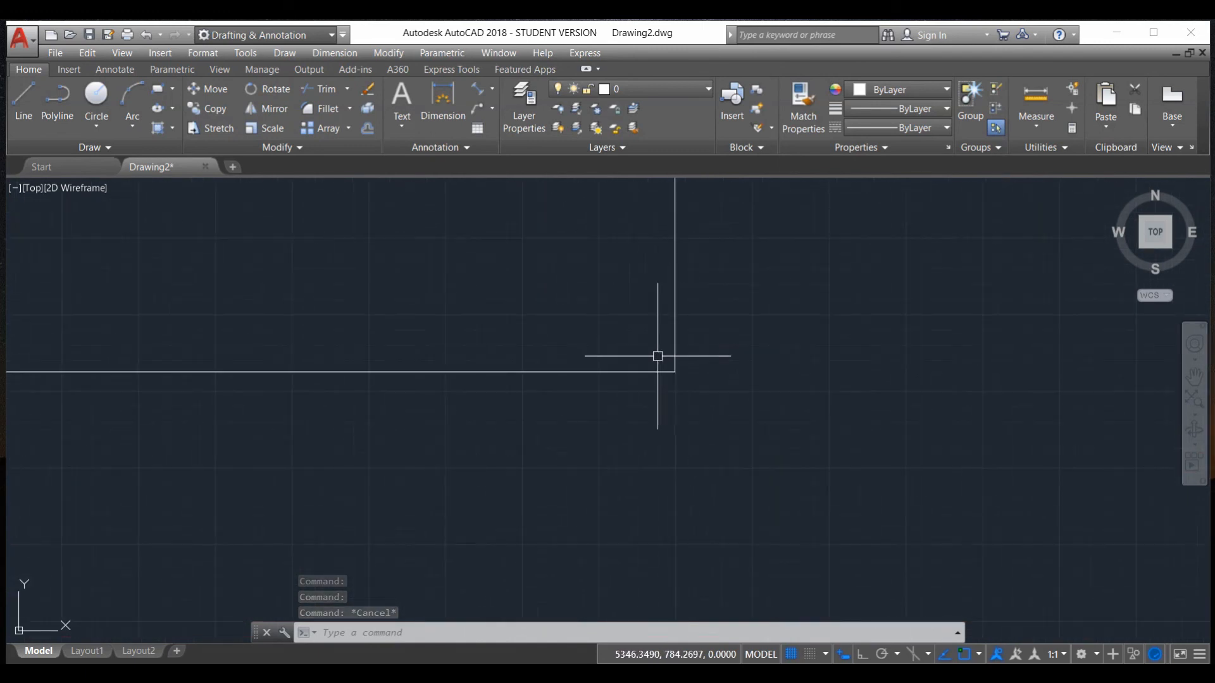
{"action": "type", "text": "cha"}
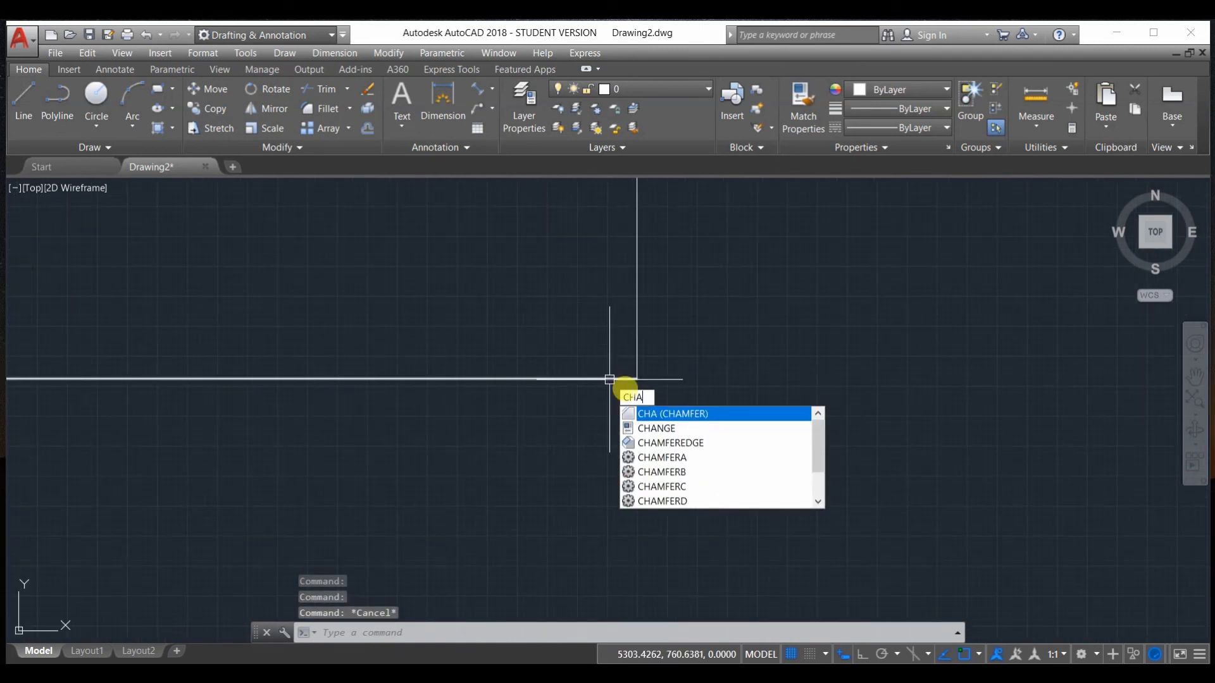
{"action": "key", "text": "Return"}
{"action": "left_click", "coordinate": [594, 632]}
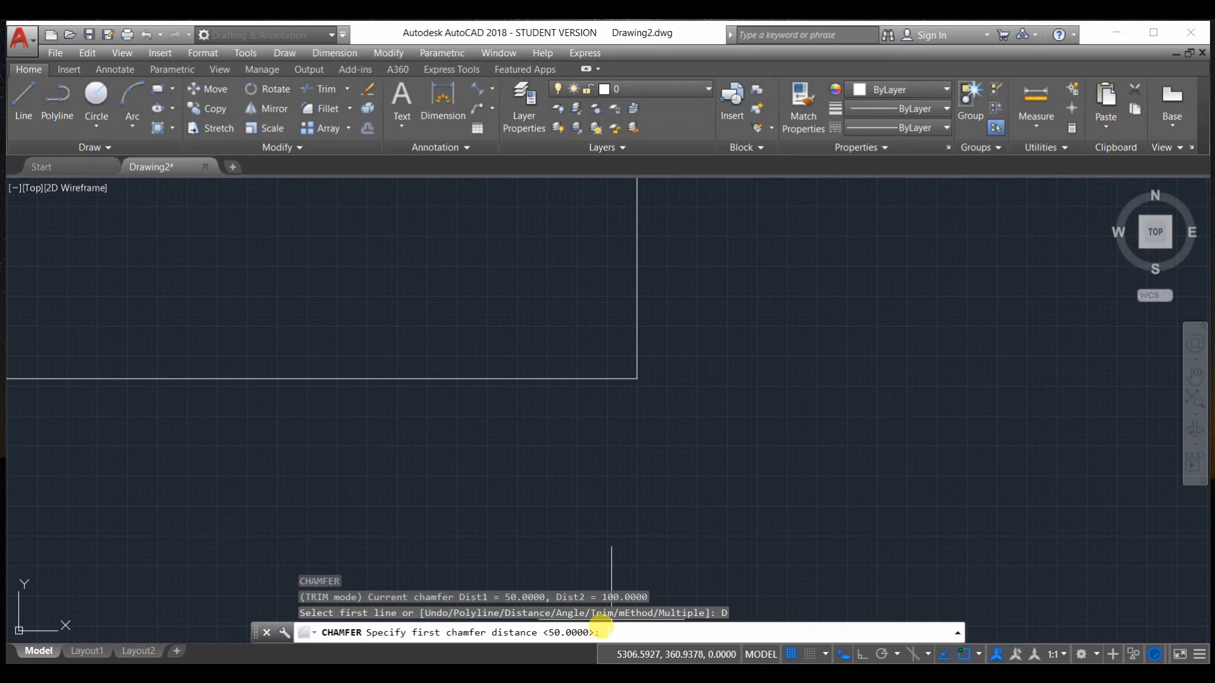
{"action": "key", "text": "Return"}
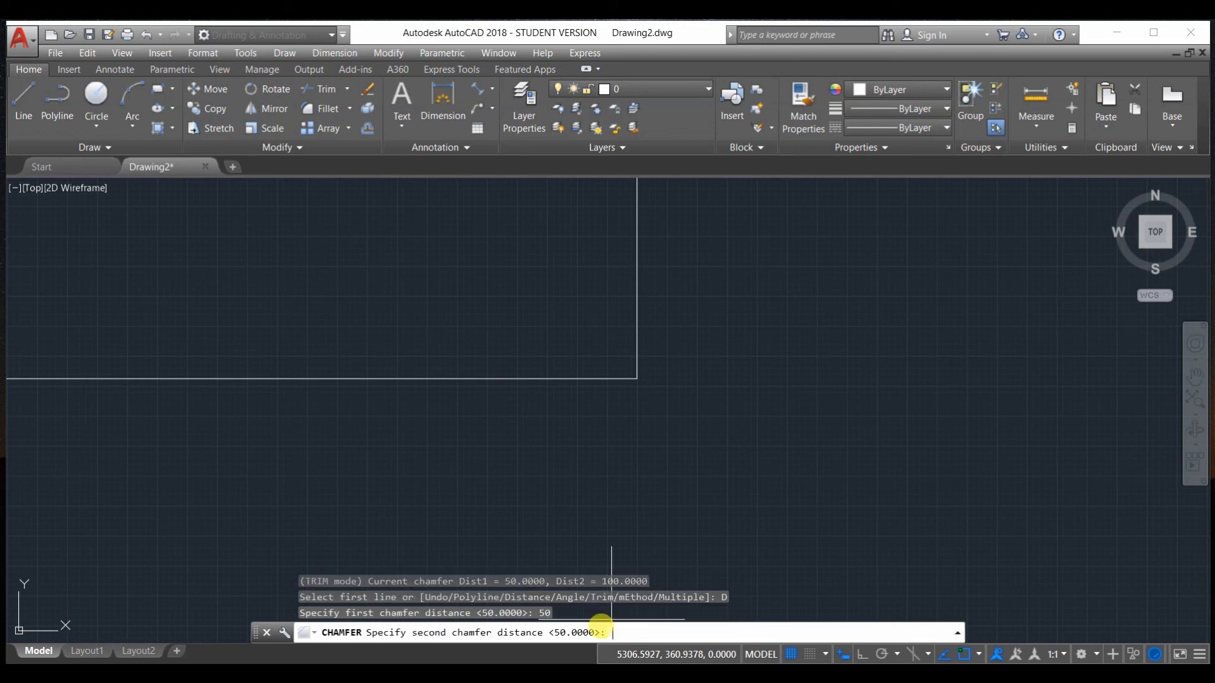
{"action": "type", "text": "200"}
{"action": "key", "text": "Return"}
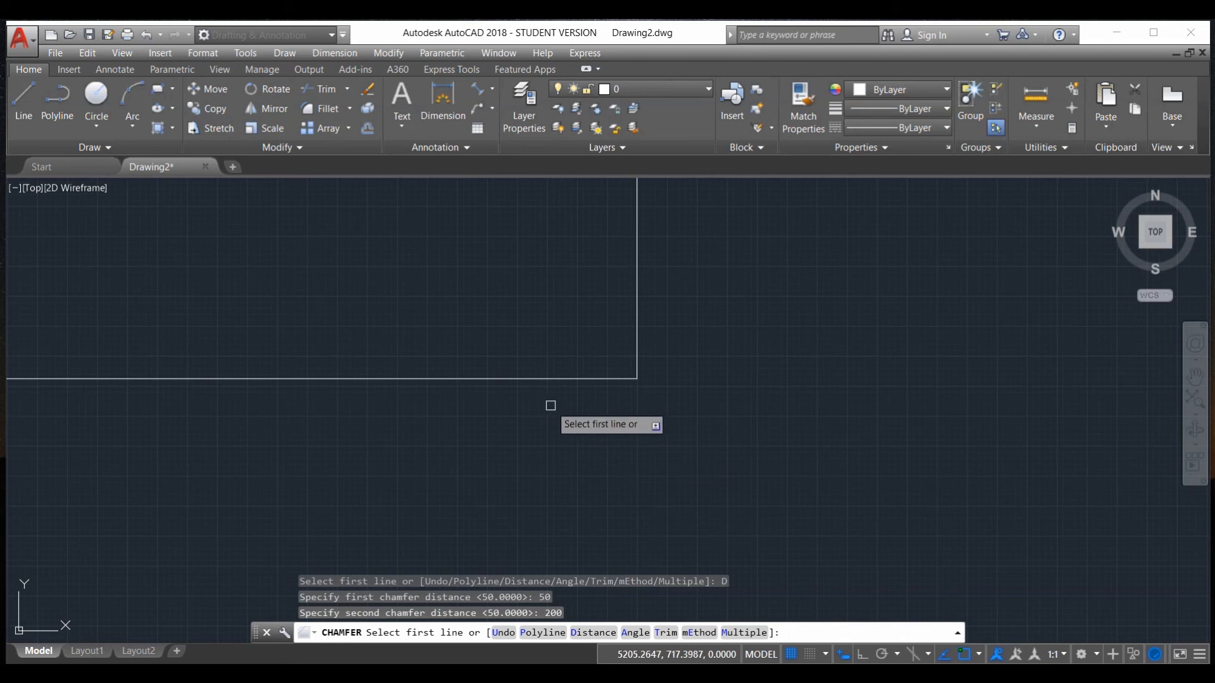
{"action": "left_click", "coordinate": [557, 378]}
{"action": "left_click", "coordinate": [636, 279]}
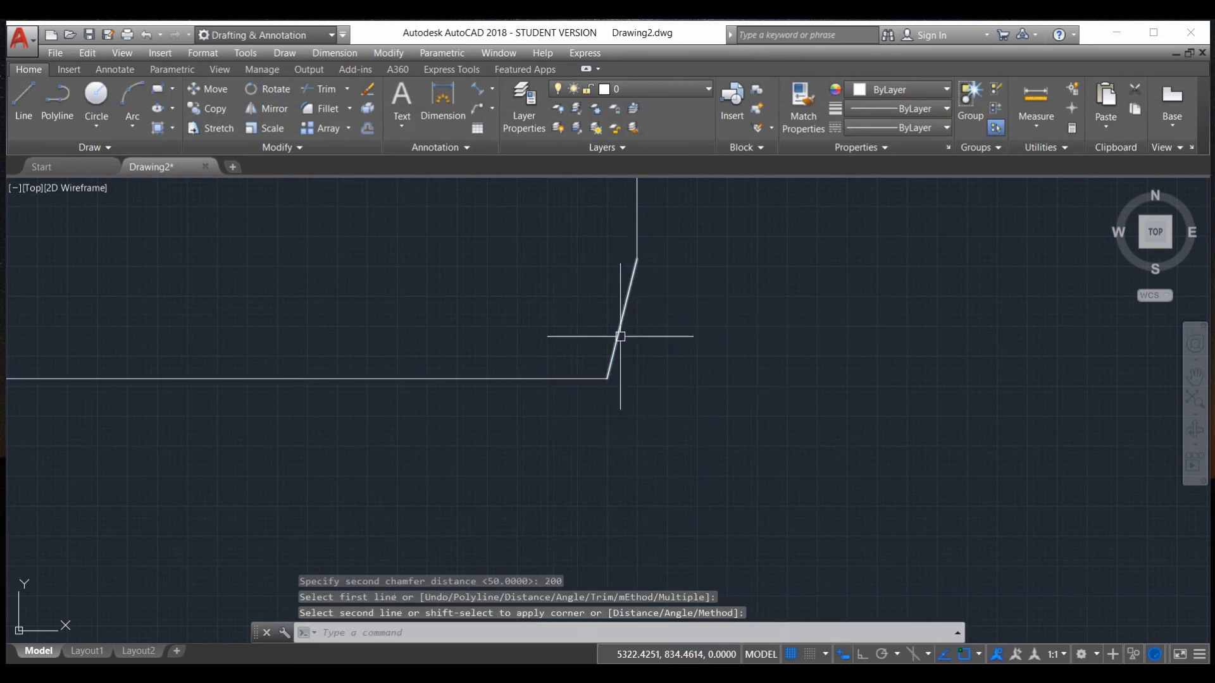
Compare the unequal-distance chamfers at the square's upper-right and lower-right corners, then view all the shapes together
{"action": "scroll", "coordinate": [630, 318], "scroll_direction": "down", "scroll_amount": 2}
{"action": "scroll", "coordinate": [626, 320], "scroll_direction": "down", "scroll_amount": 6}
{"action": "scroll", "coordinate": [624, 298], "scroll_direction": "up", "scroll_amount": 10}
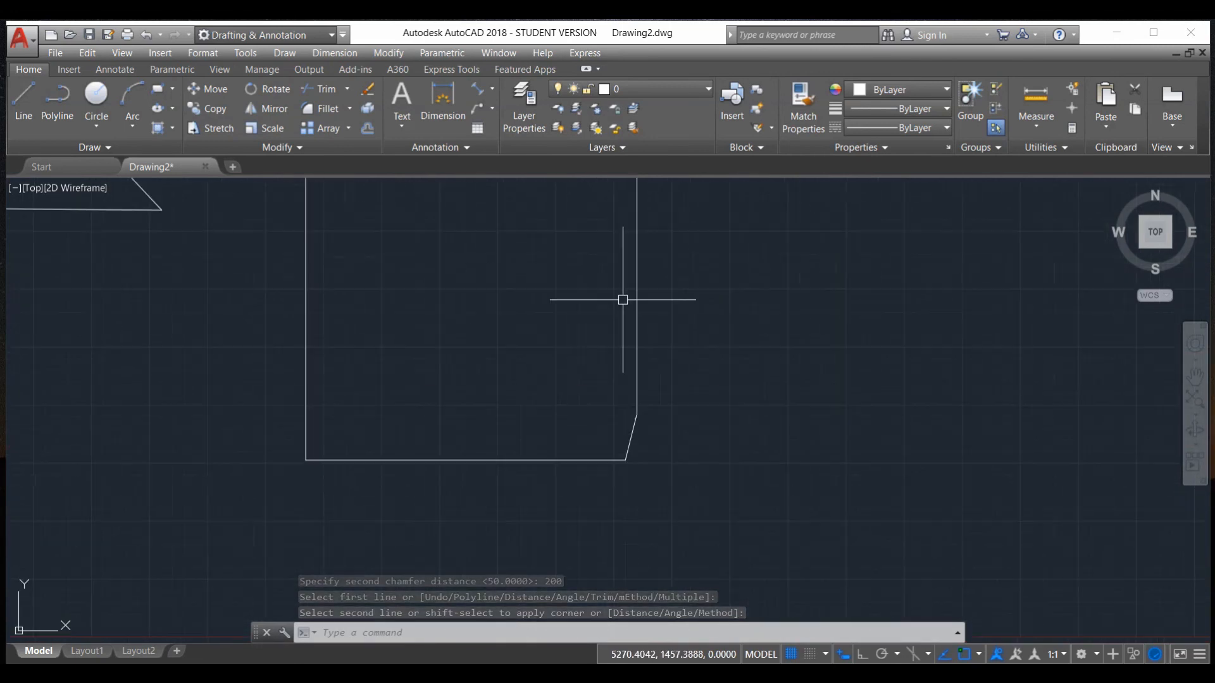
{"action": "scroll", "coordinate": [651, 443], "scroll_direction": "down", "scroll_amount": 10}
{"action": "scroll", "coordinate": [645, 339], "scroll_direction": "up", "scroll_amount": 6}
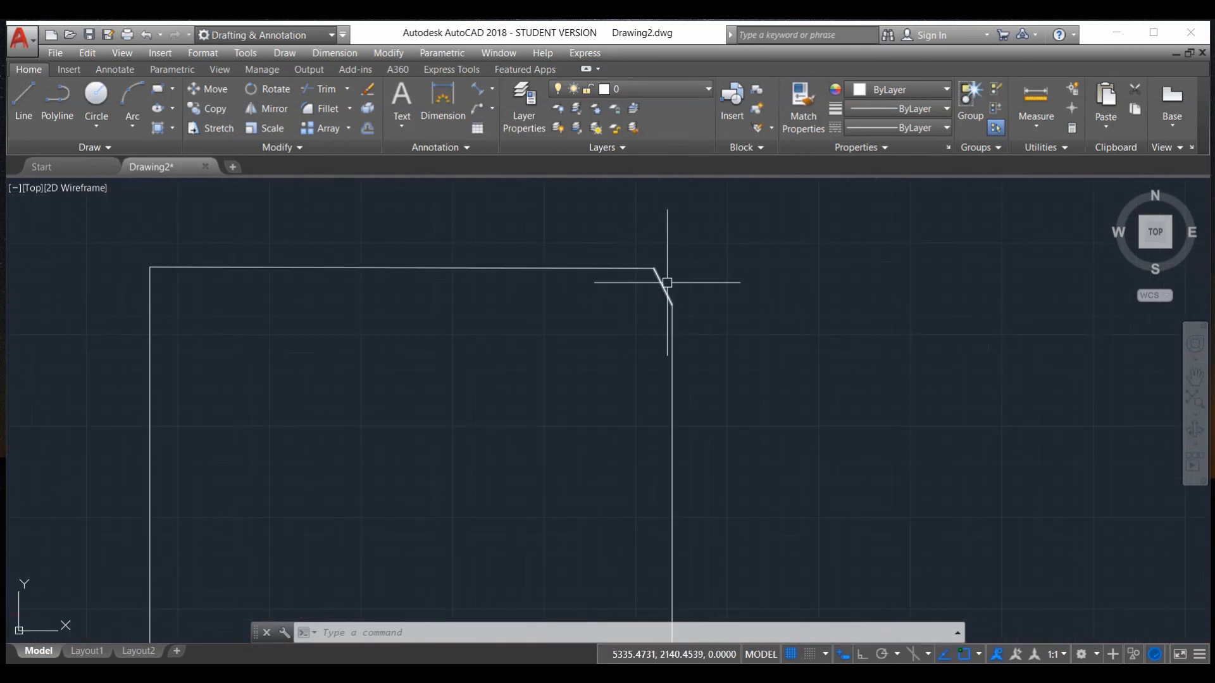
{"action": "scroll", "coordinate": [651, 279], "scroll_direction": "down", "scroll_amount": 2}
{"action": "scroll", "coordinate": [652, 507], "scroll_direction": "up", "scroll_amount": 5}
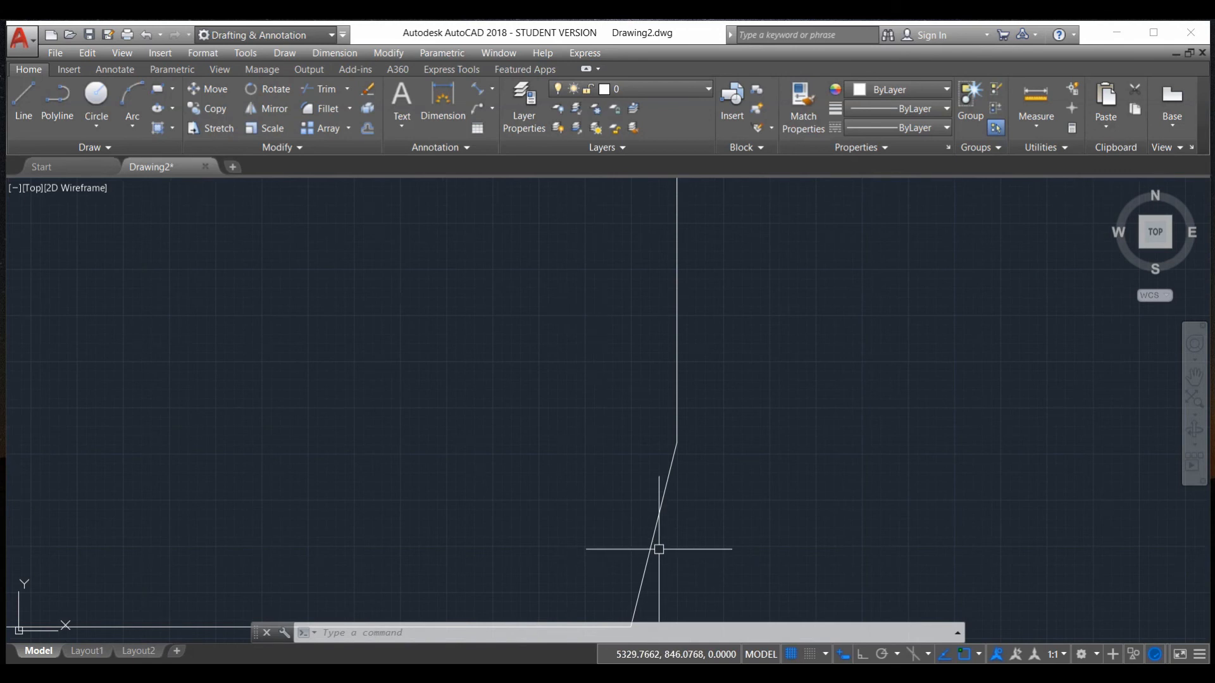
{"action": "scroll", "coordinate": [617, 462], "scroll_direction": "down", "scroll_amount": 5}
{"action": "scroll", "coordinate": [615, 465], "scroll_direction": "down", "scroll_amount": 6}
{"action": "scroll", "coordinate": [677, 570], "scroll_direction": "up", "scroll_amount": 5}
{"action": "scroll", "coordinate": [651, 420], "scroll_direction": "down", "scroll_amount": 8}
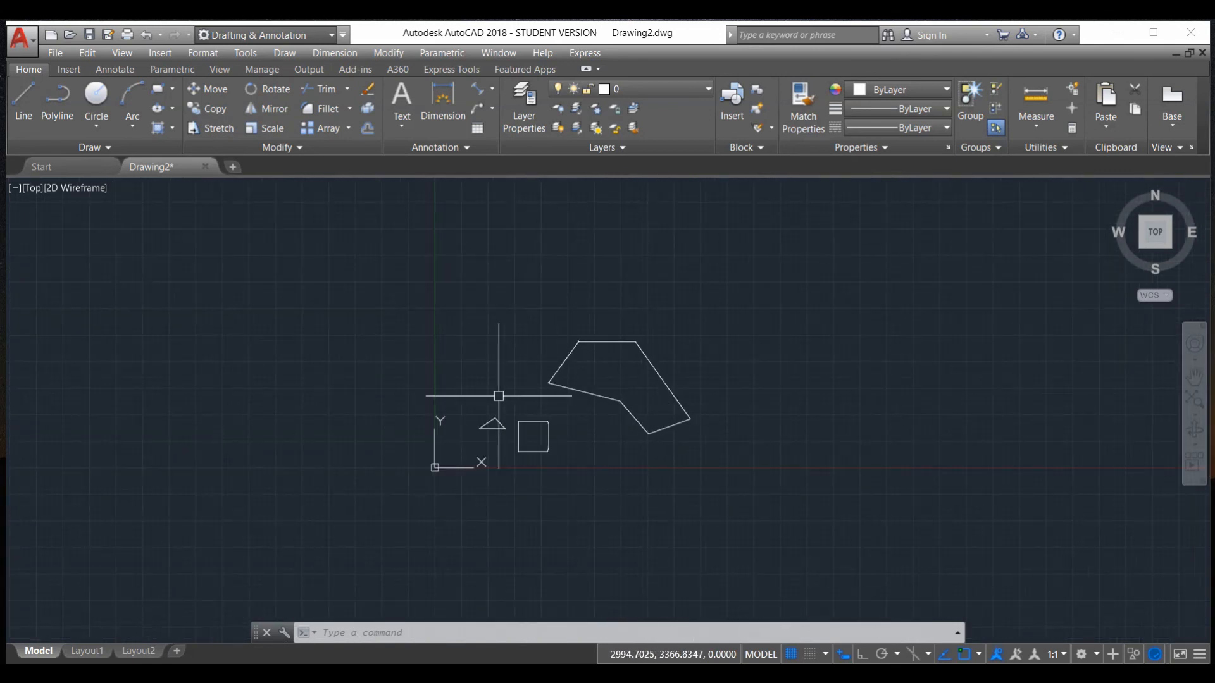